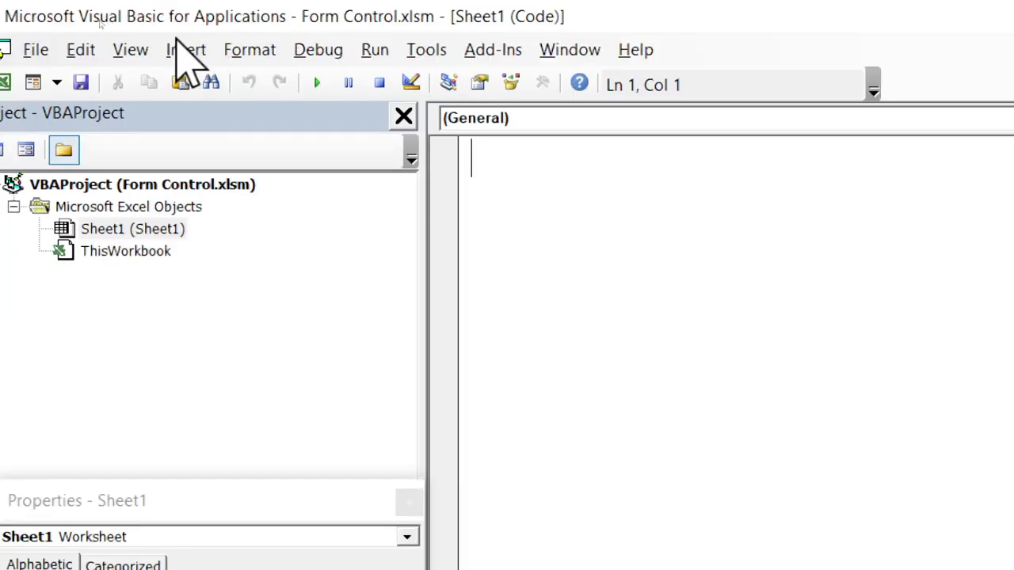
Insert a new blank UserForm1 into the Form Control.xlsm VBAProject
left_click(181, 54)
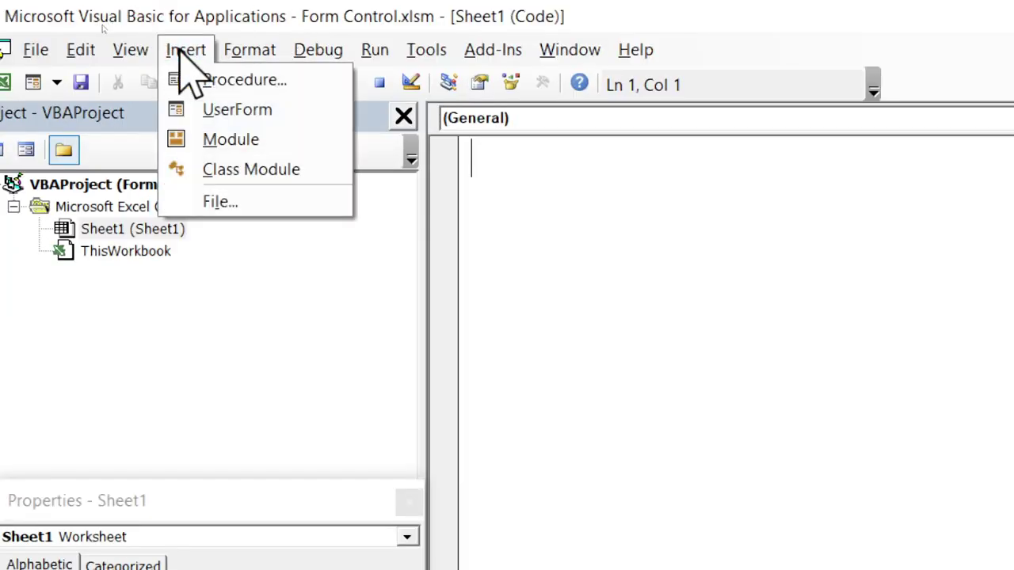
left_click(250, 111)
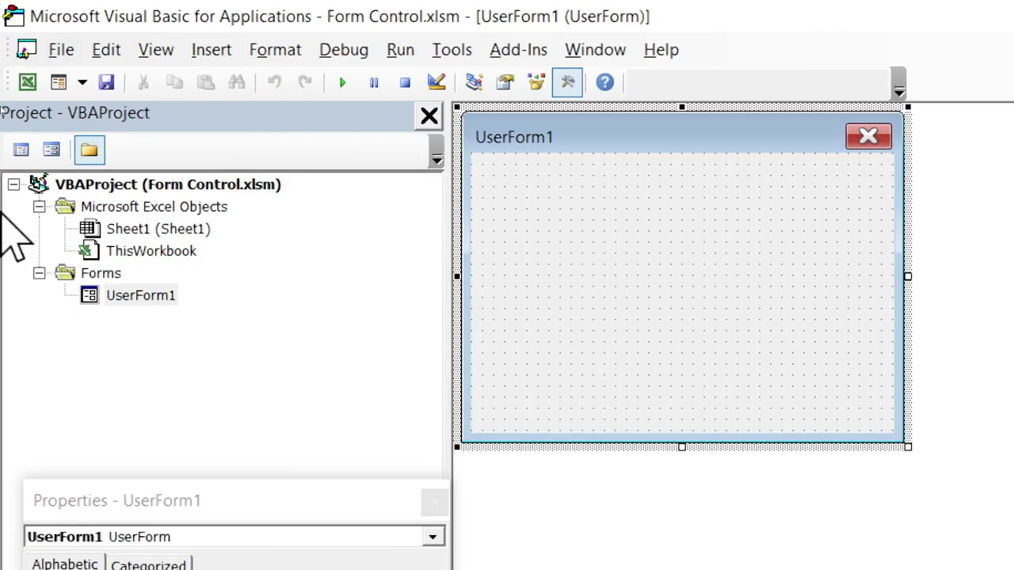
left_click(76, 115)
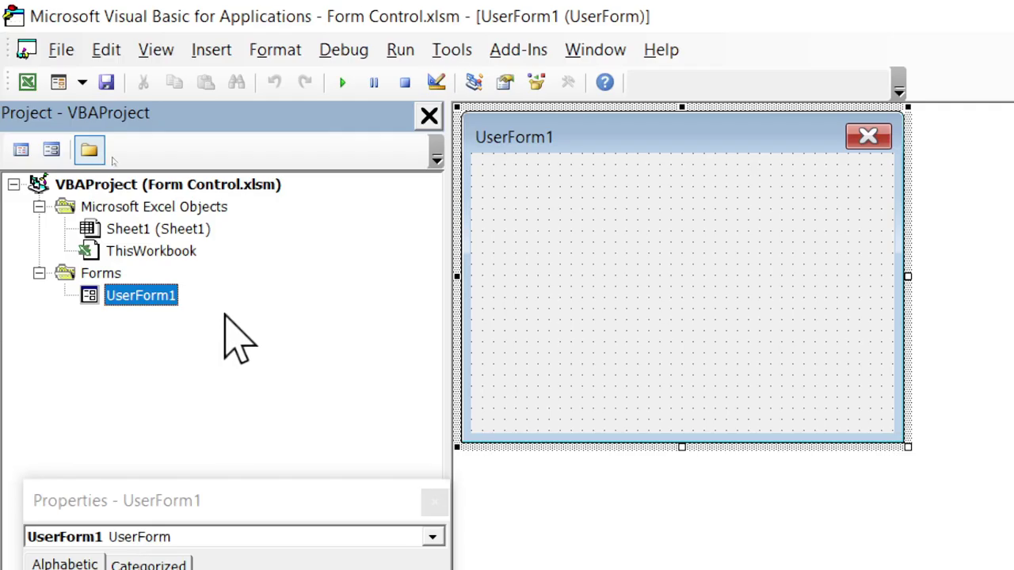
left_click(200, 113)
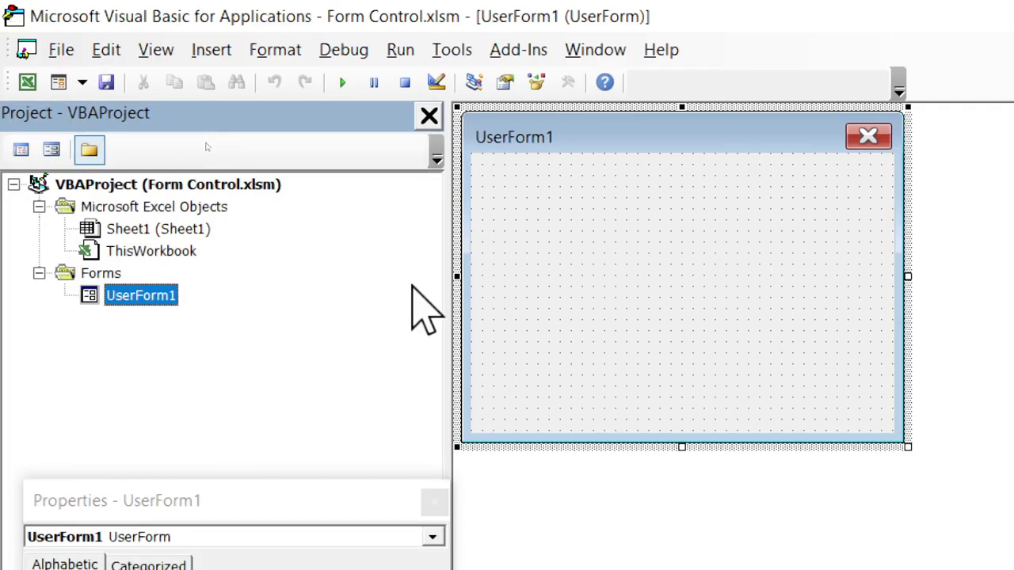
left_click(429, 117)
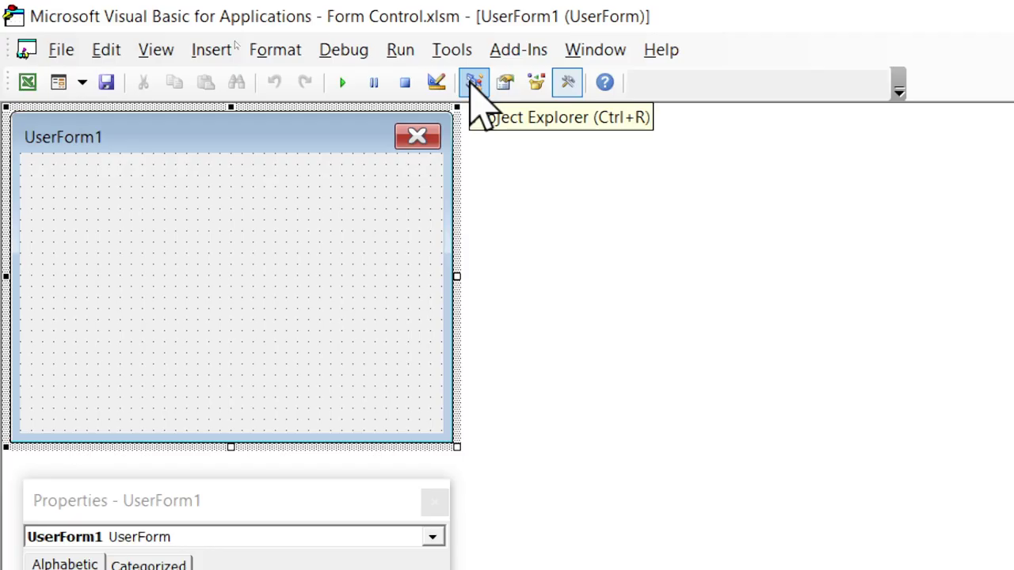
left_click(473, 82)
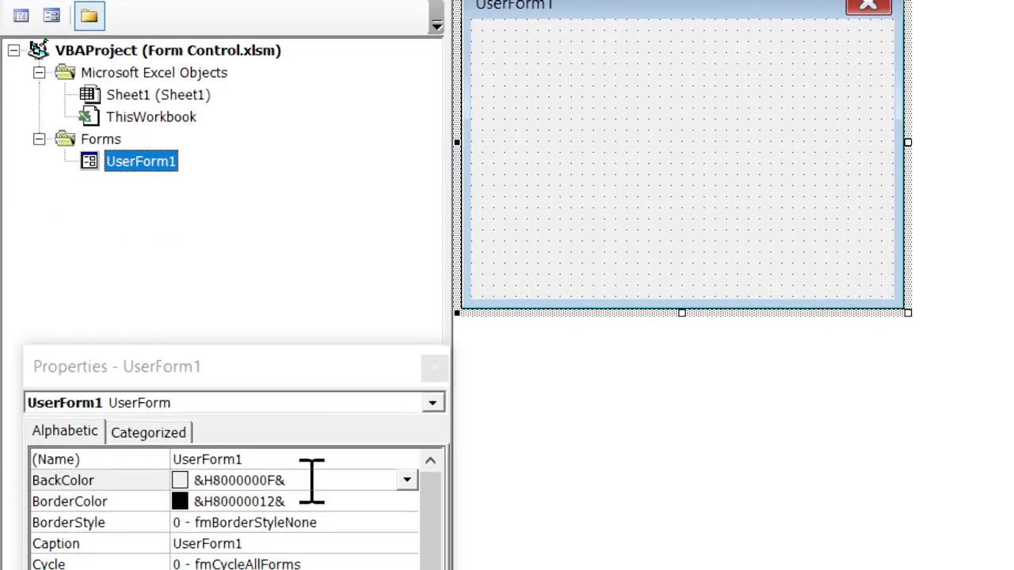
left_click(396, 364)
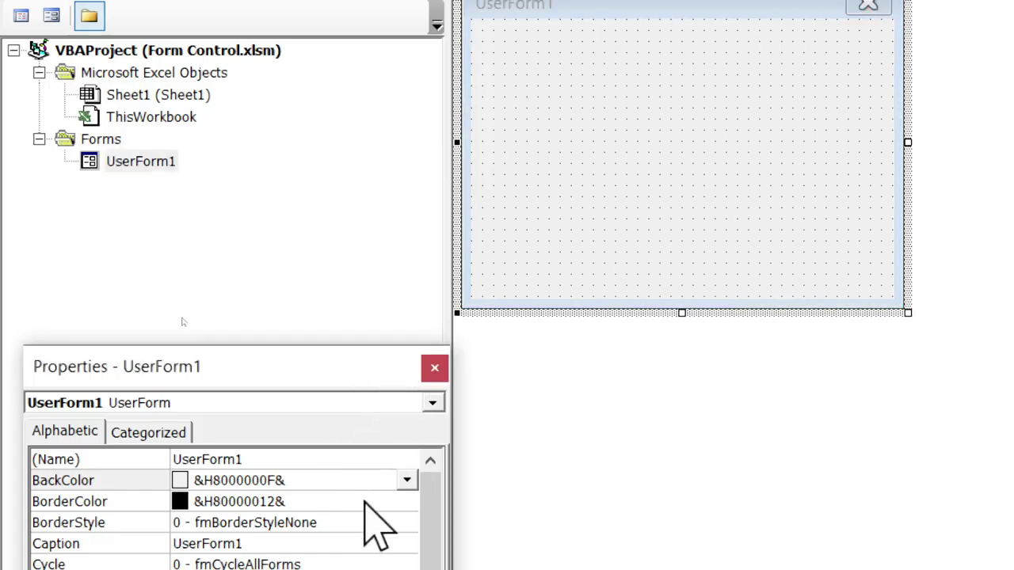
left_click(437, 369)
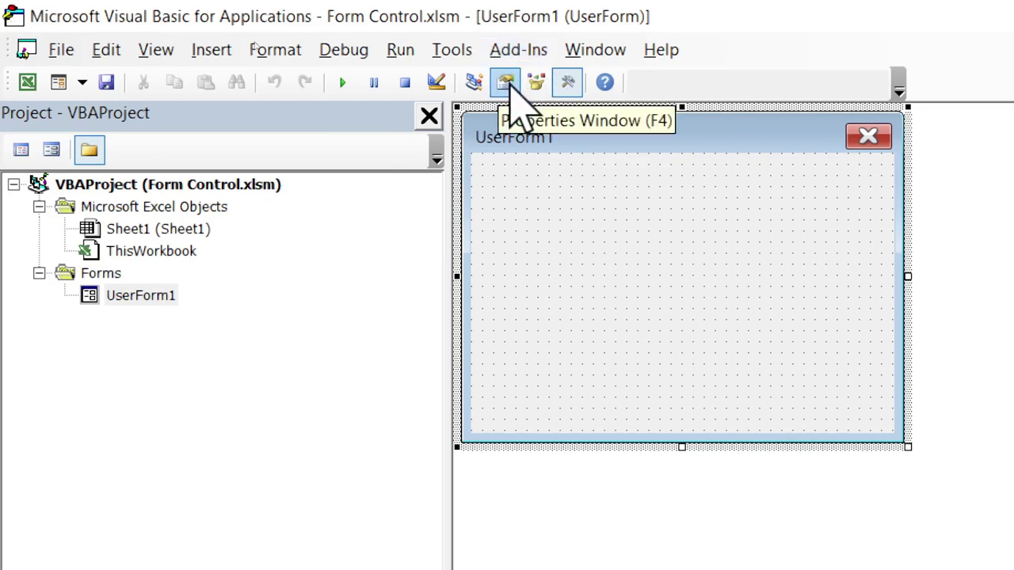
left_click(507, 84)
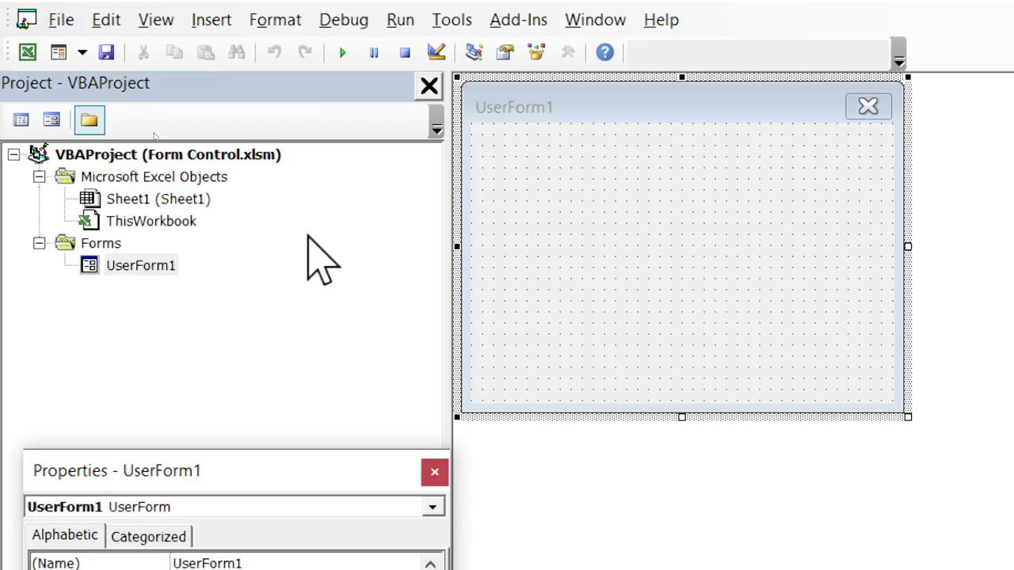
Activate the UserForm1 designer so the Toolbox of form controls appears
left_click(548, 242)
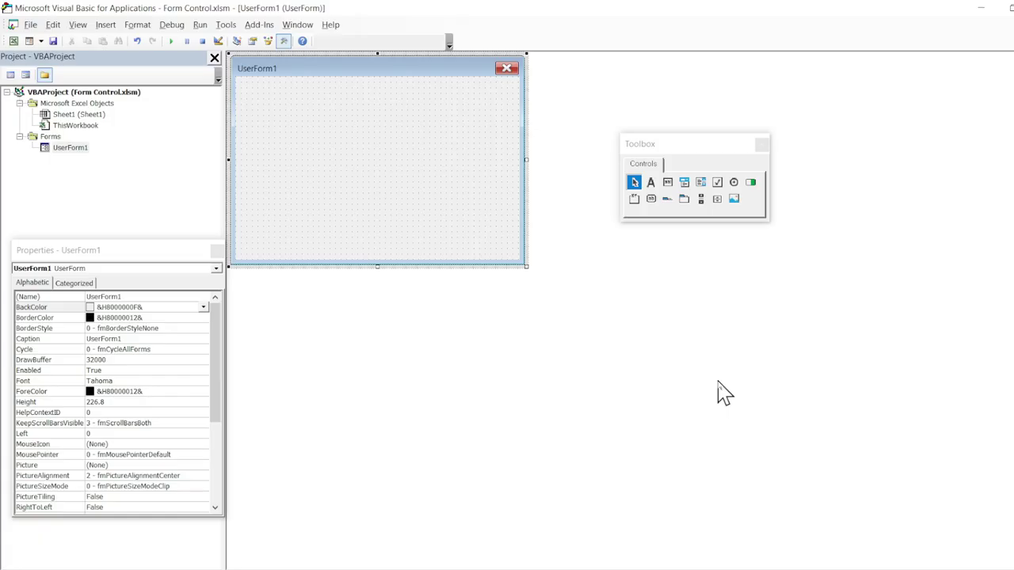
Draw CommandButton1 near the form's top left and TextBox1 just below it
left_click(650, 199)
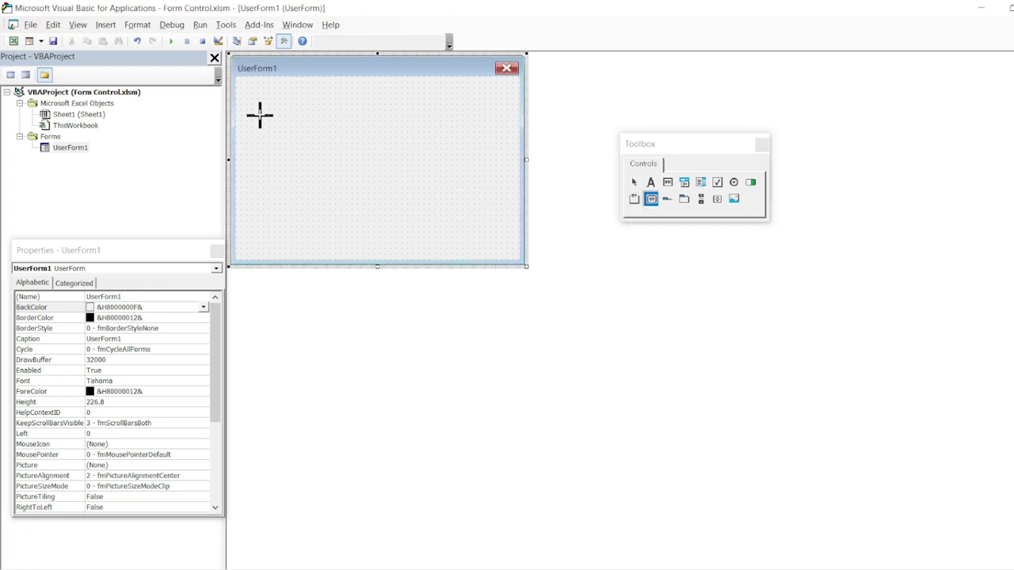
left_click_drag(259, 115, 381, 156)
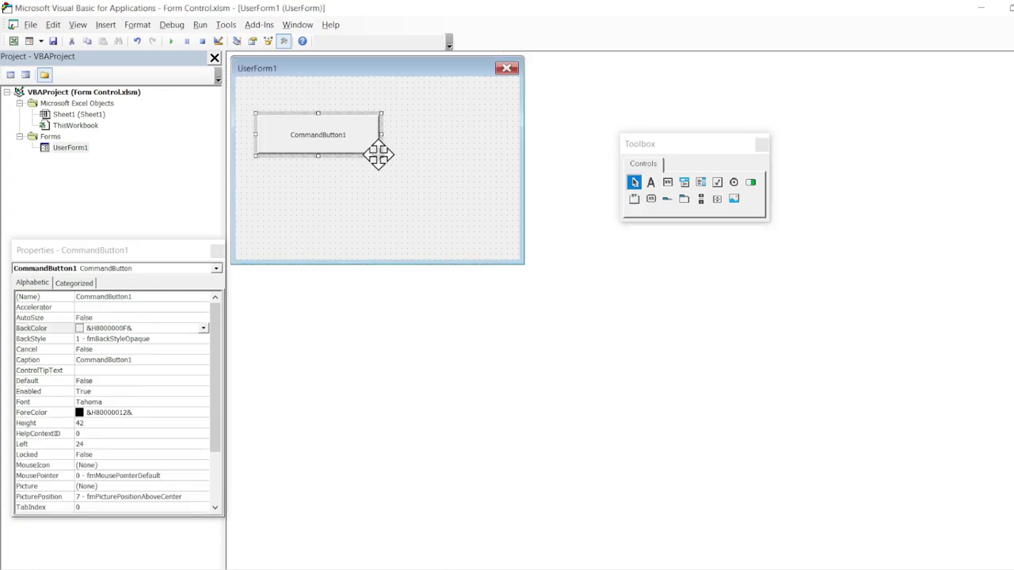
left_click(668, 183)
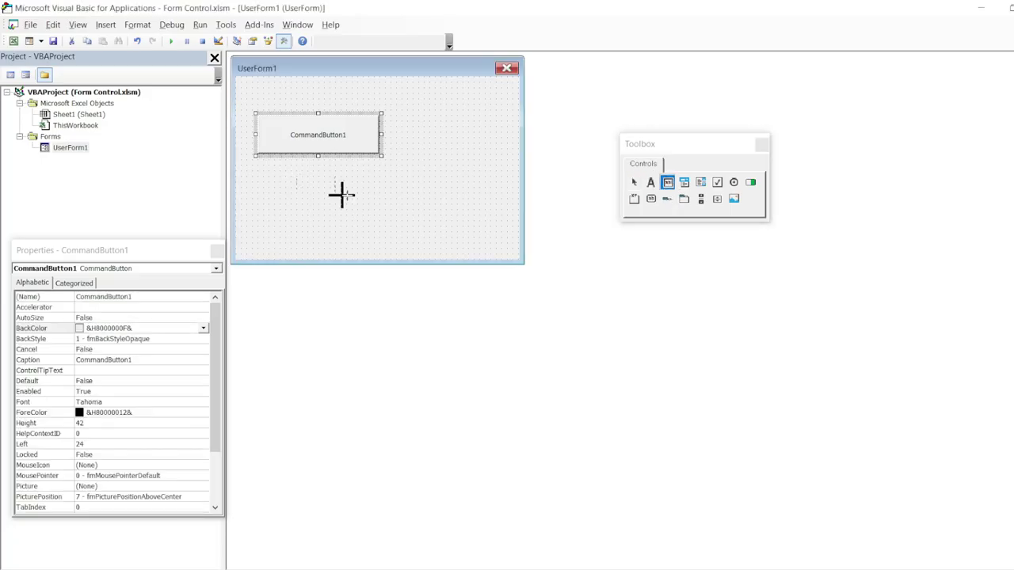
left_click_drag(341, 194, 452, 215)
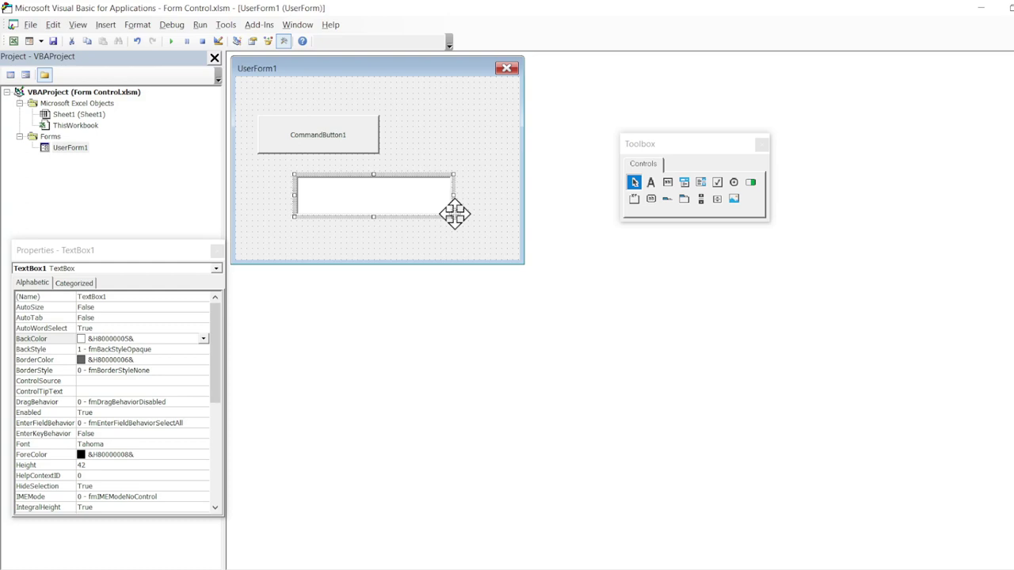
Enlarge UserForm1 and draw CommandButton2 lower on the form
left_click(516, 261)
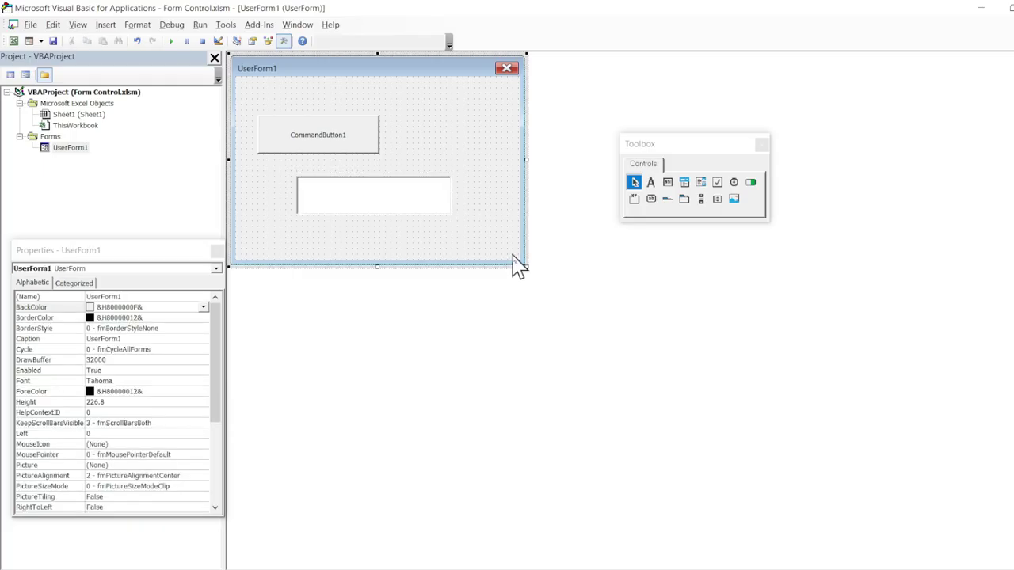
left_click_drag(877, 479, 883, 483)
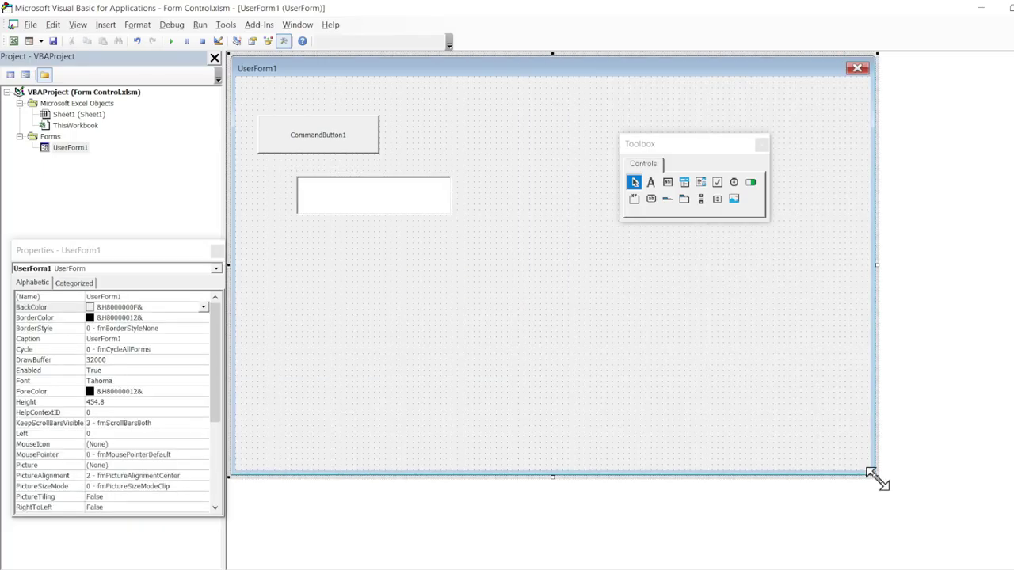
left_click(651, 200)
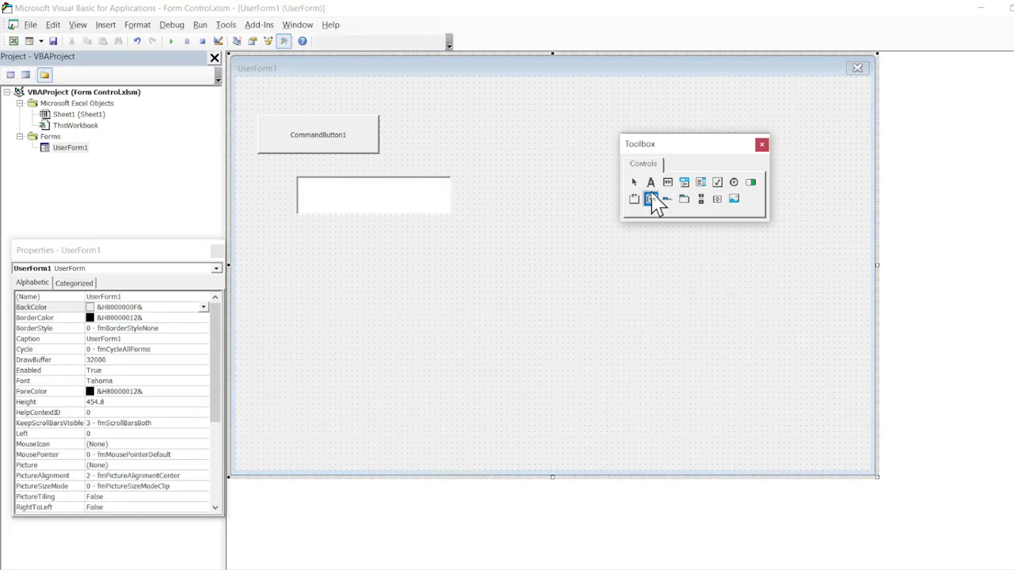
mouse_move(279, 281)
left_mouse_down()
mouse_move(496, 376)
mouse_move(426, 327)
left_mouse_up()
Add Label1 at the top right and ListBox1 at the lower right, then extend the form slightly
left_click(653, 186)
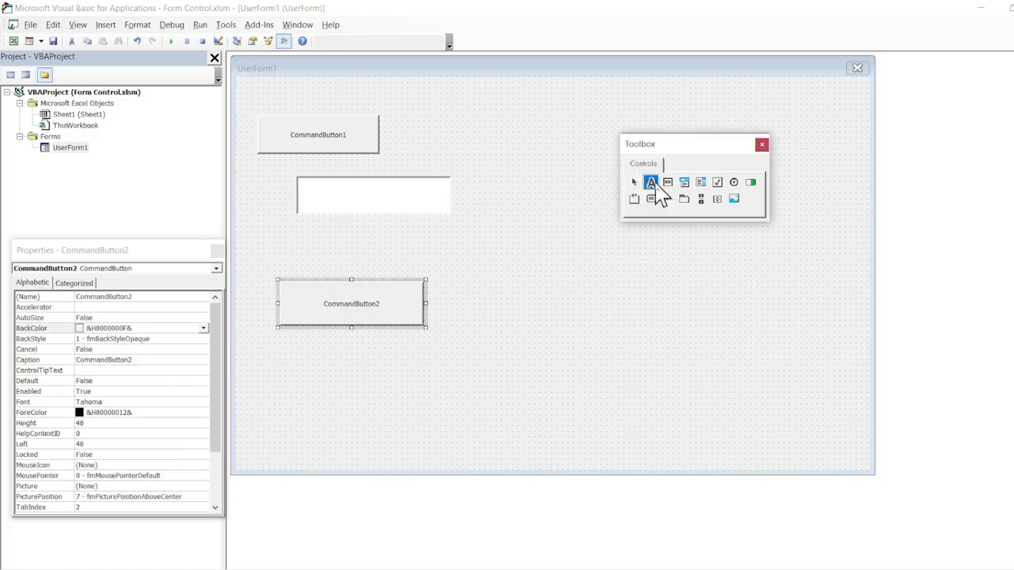
left_click_drag(513, 110, 630, 144)
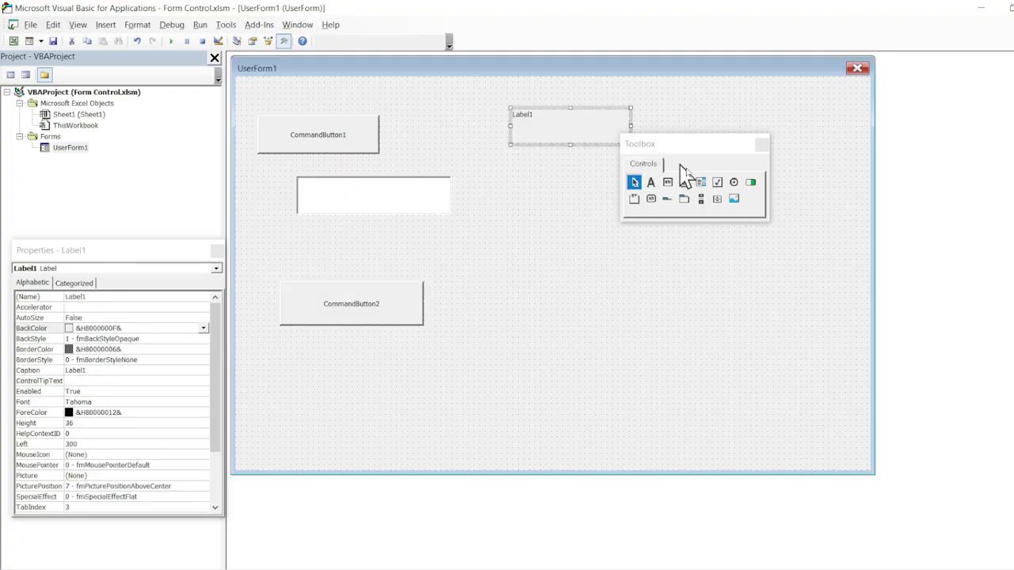
left_click(702, 183)
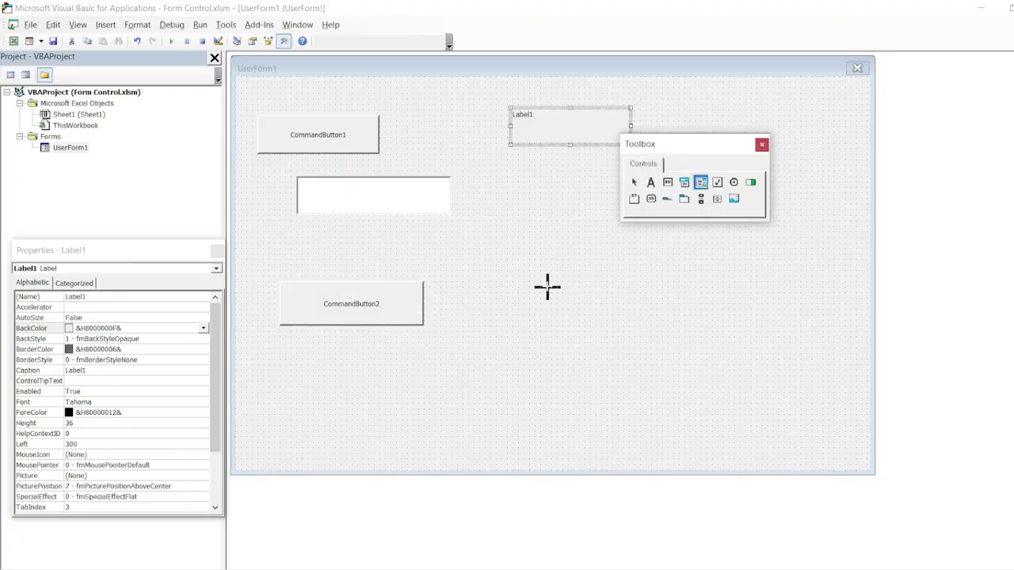
left_click_drag(544, 285, 691, 409)
left_click(792, 325)
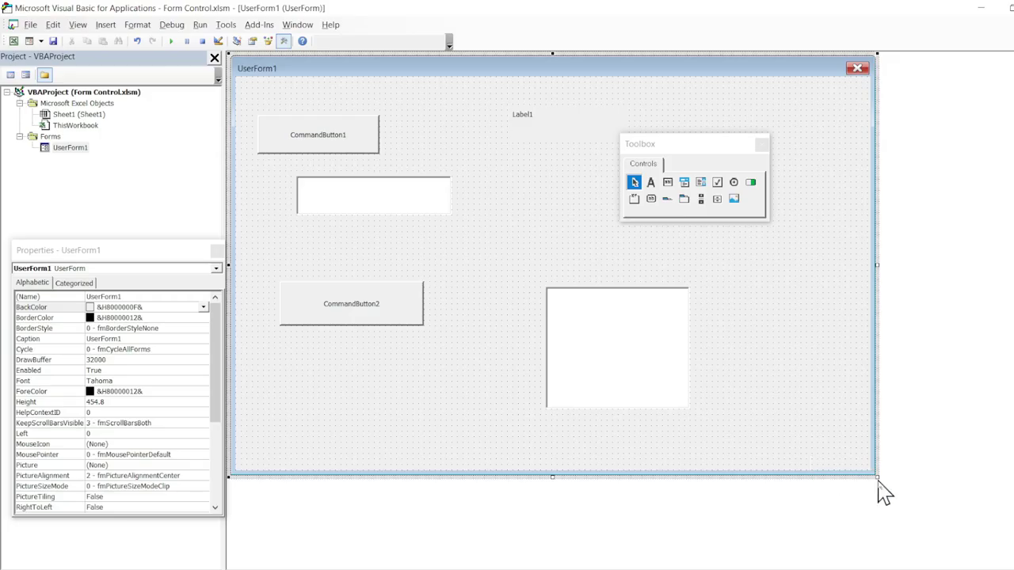
mouse_move(876, 476)
left_mouse_down()
mouse_move(510, 255)
mouse_move(812, 407)
mouse_move(888, 490)
left_mouse_up()
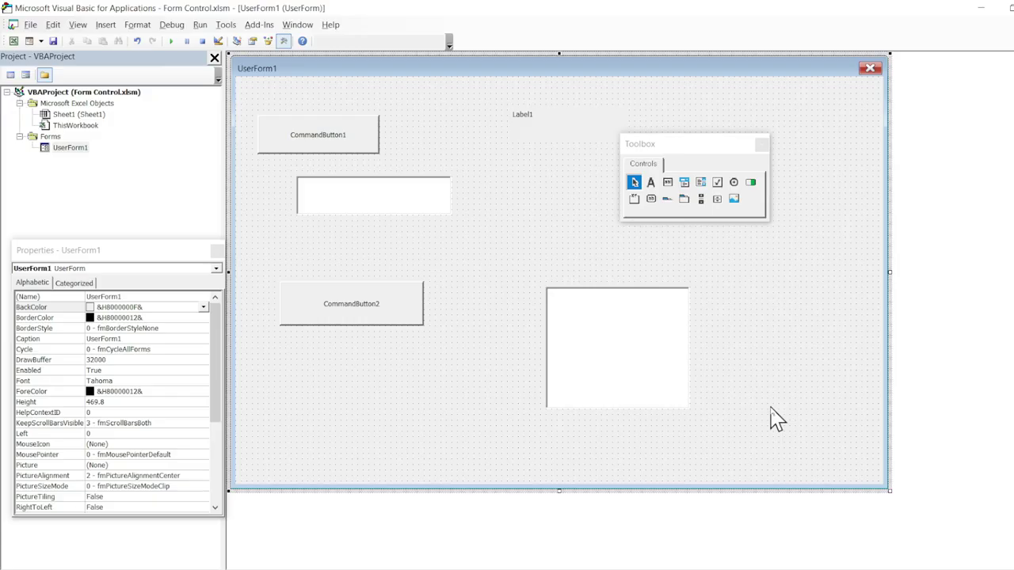
Change the form's (Name) property from UserForm1 to ufForm1
left_click(169, 253)
left_click(169, 253)
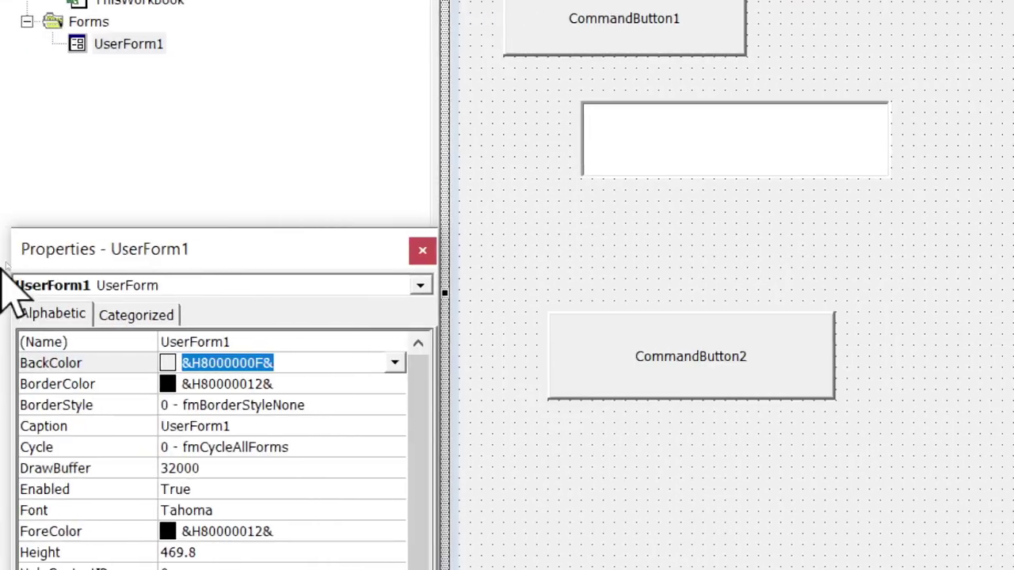
left_click(119, 342)
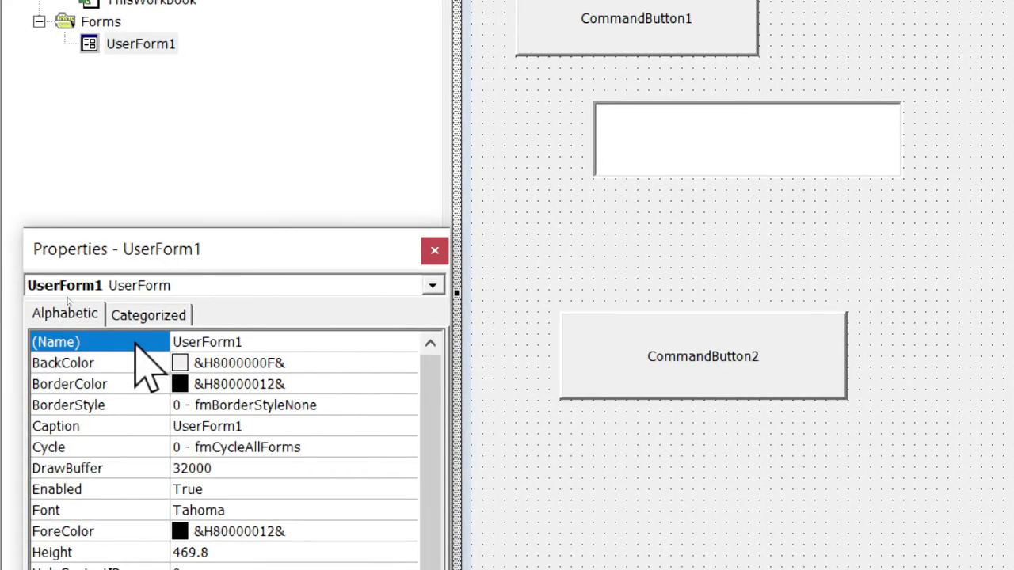
double_click(135, 344)
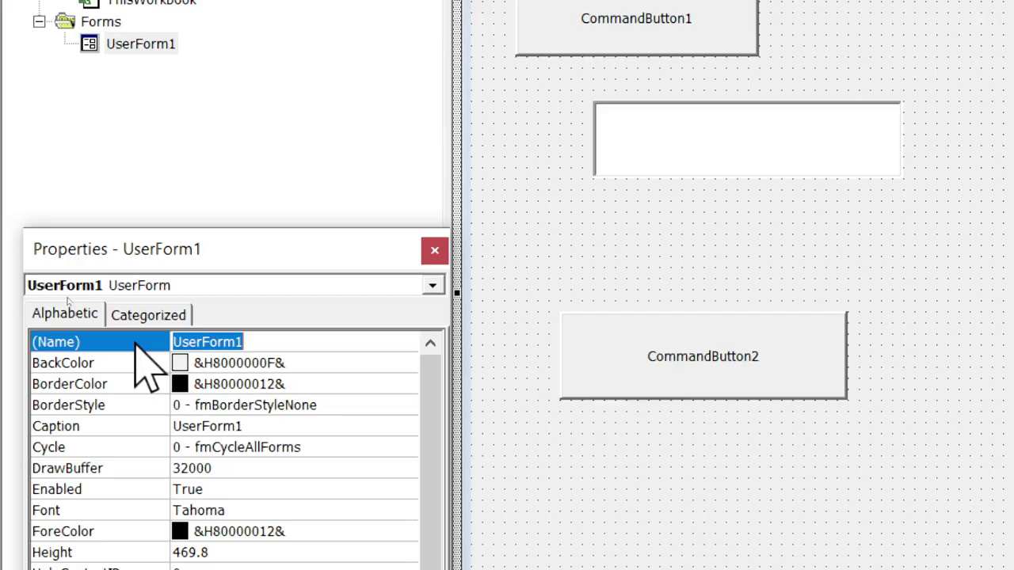
type("u")
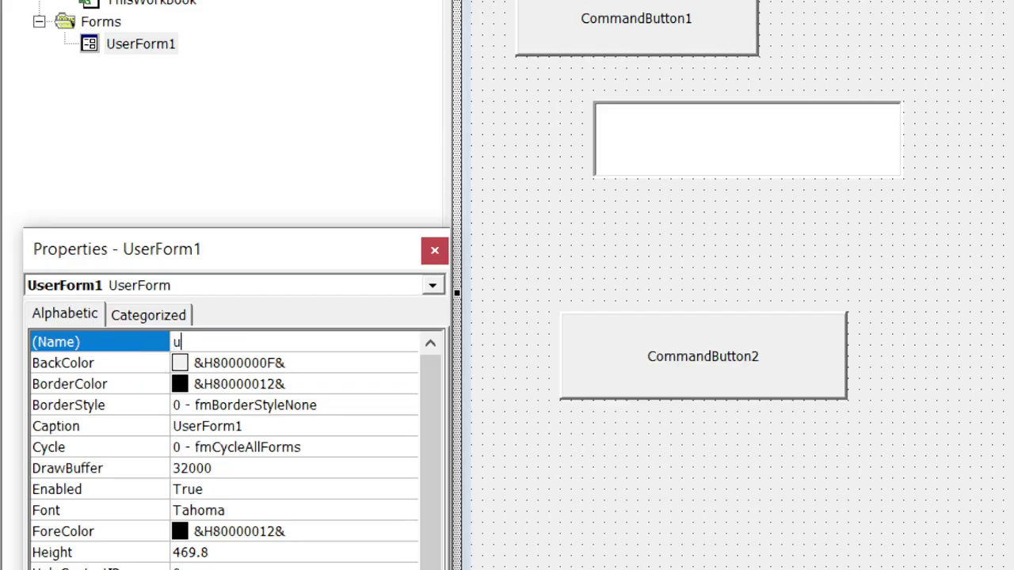
type("fForm1")
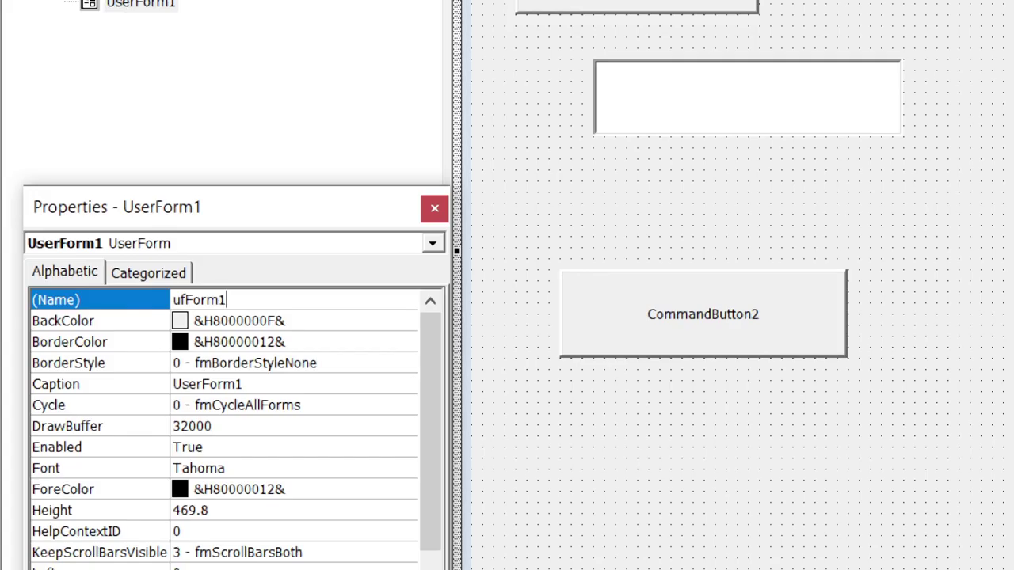
left_click(135, 298)
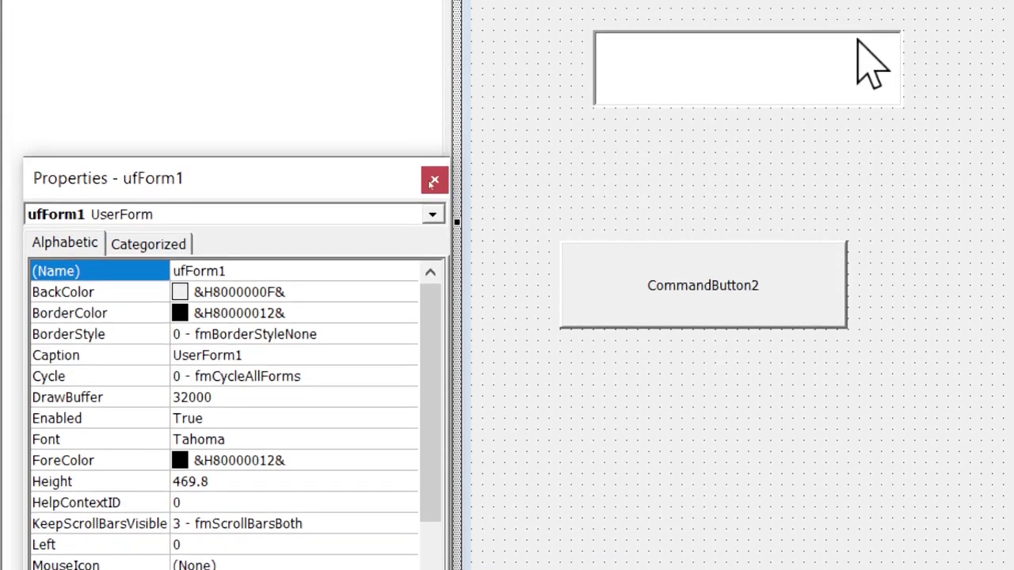
Set ufForm1's BackColor to the pink palette swatch (&H008080FF&)
left_click(111, 293)
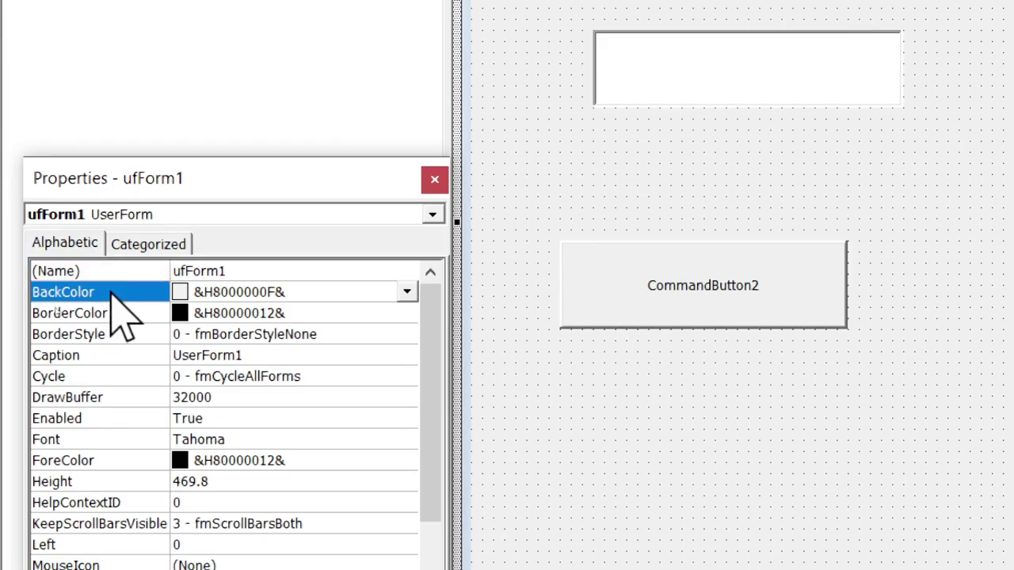
left_click(668, 464)
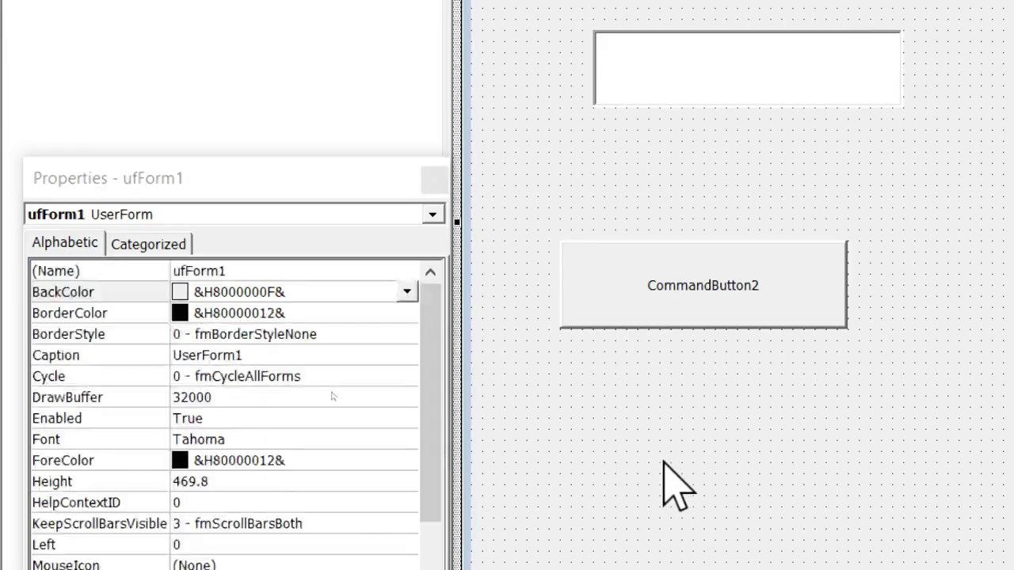
left_click(105, 291)
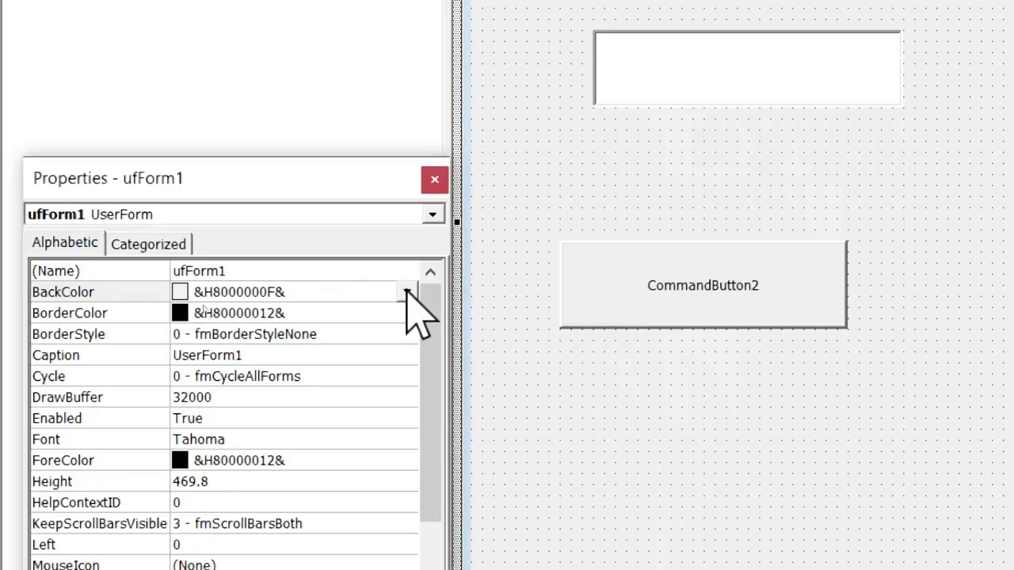
left_click(406, 291)
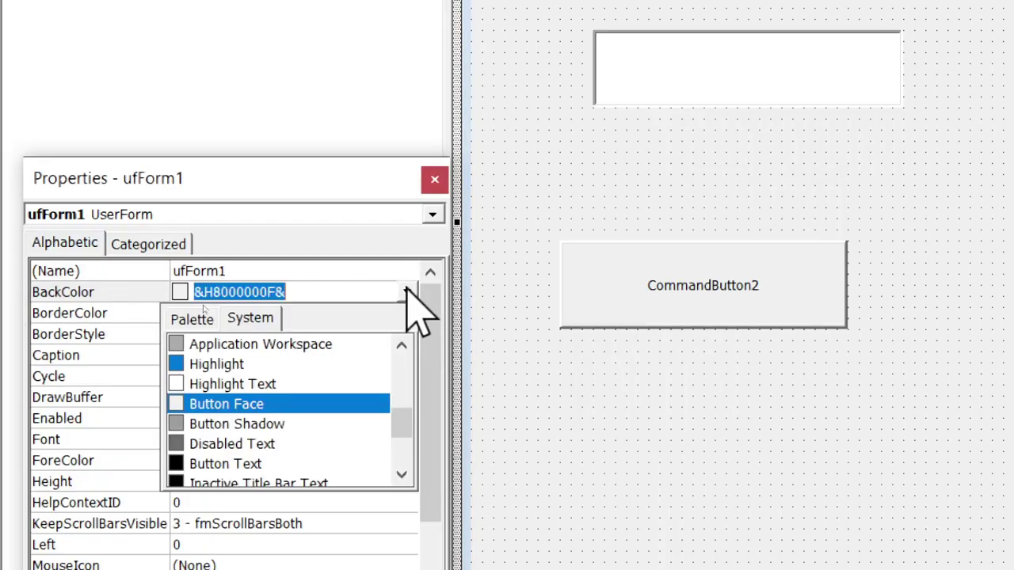
left_click(180, 316)
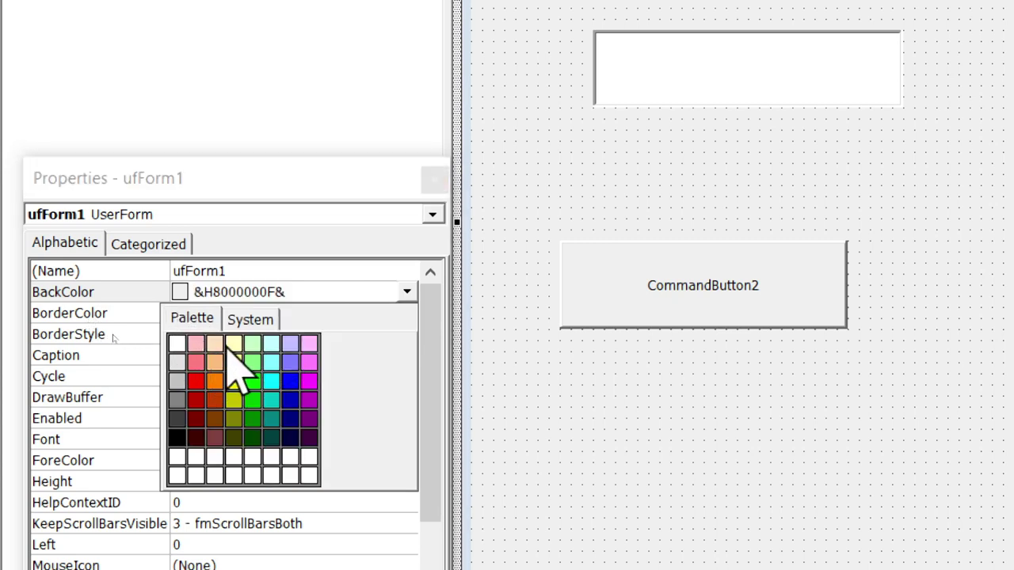
left_click(193, 364)
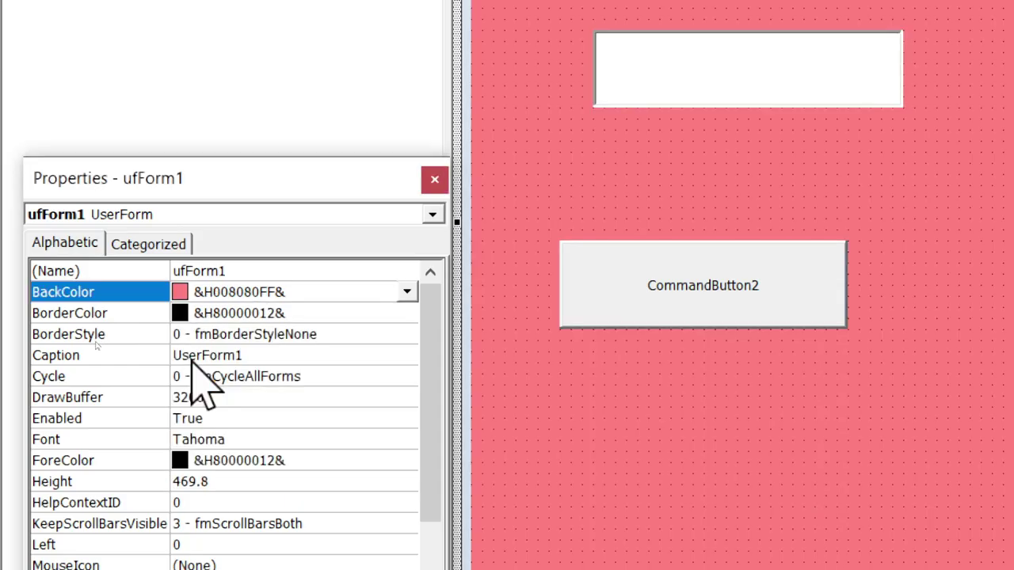
left_click(679, 372)
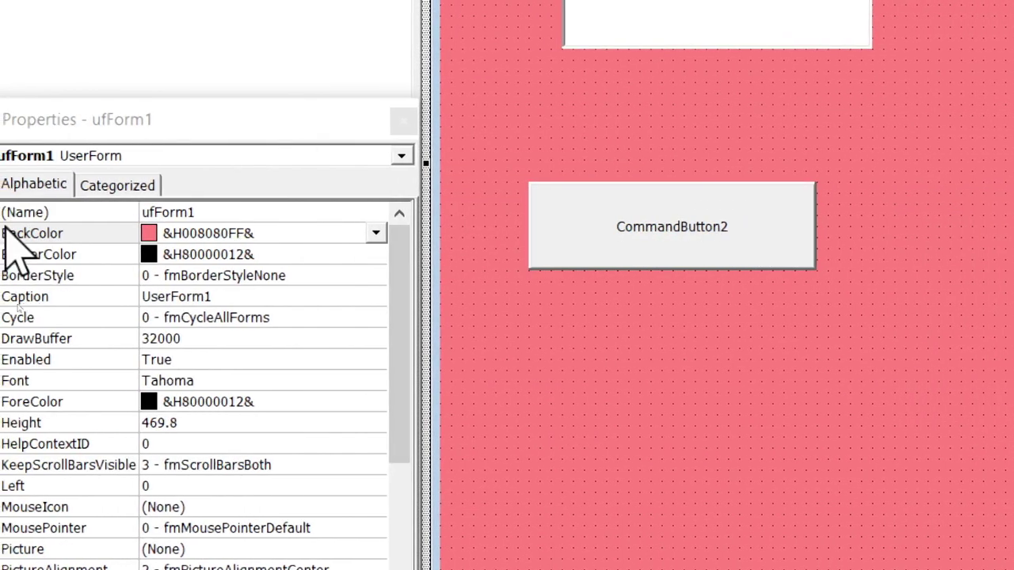
Set BorderColor to blue from the palette and BorderStyle to 1 - fmBorderStyleSingle
left_click(111, 252)
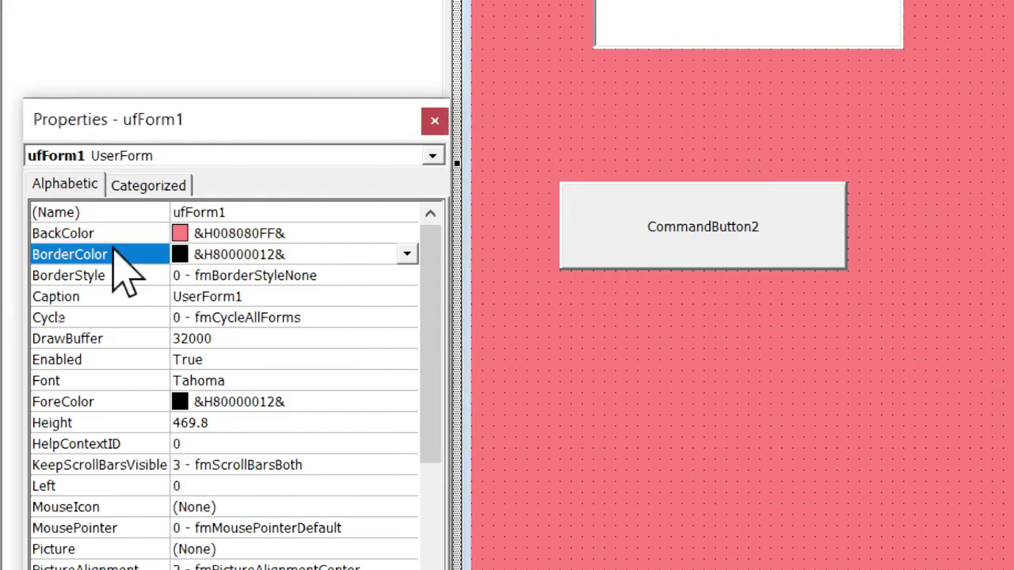
left_click(406, 255)
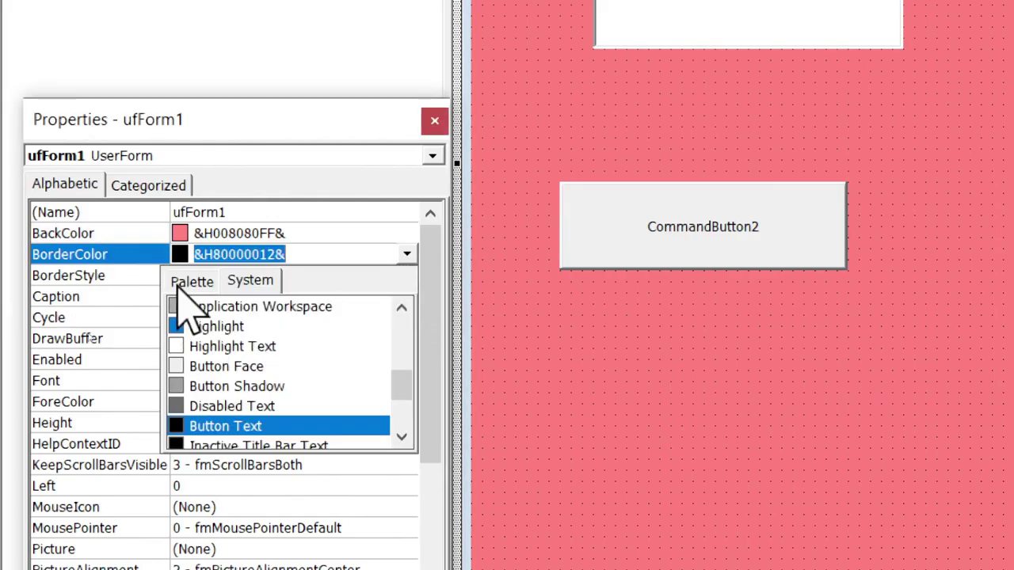
left_click(182, 281)
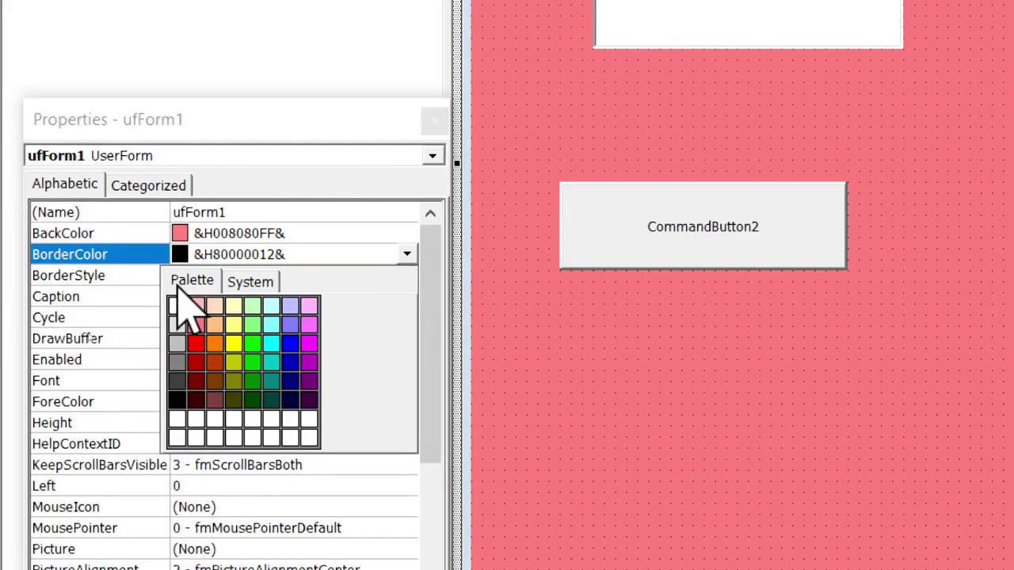
left_click(290, 342)
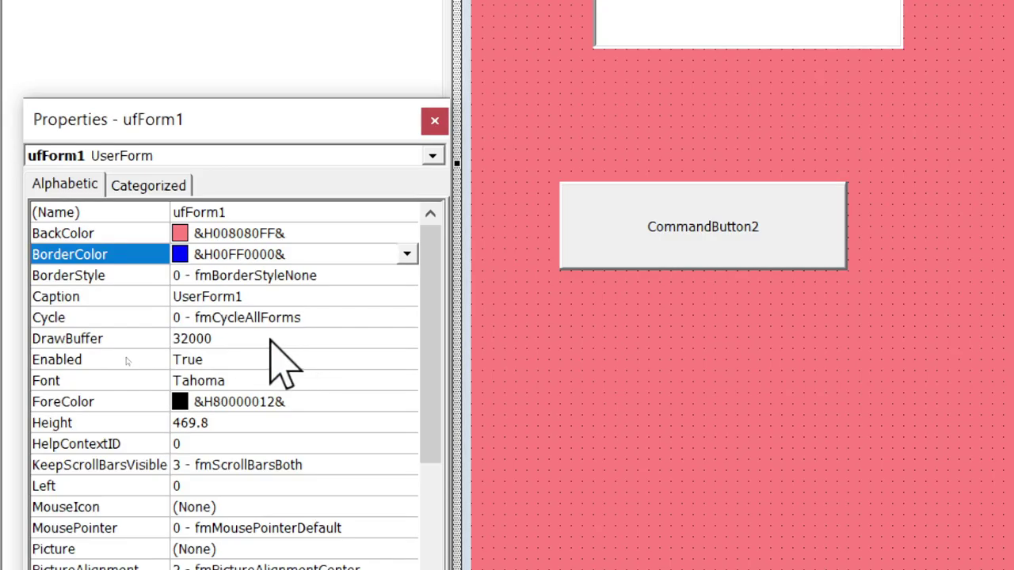
left_click(101, 279)
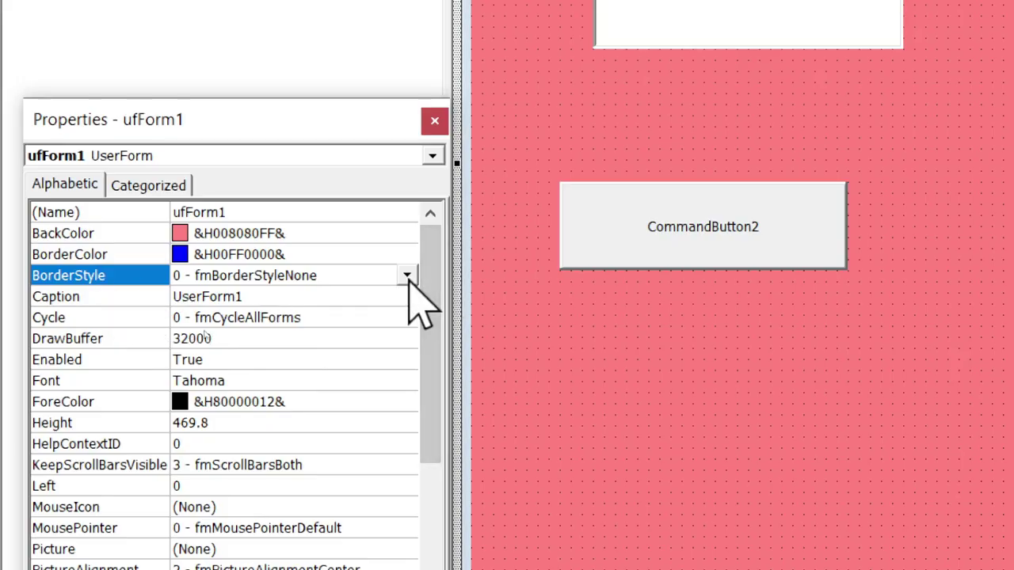
left_click(409, 277)
left_click(295, 313)
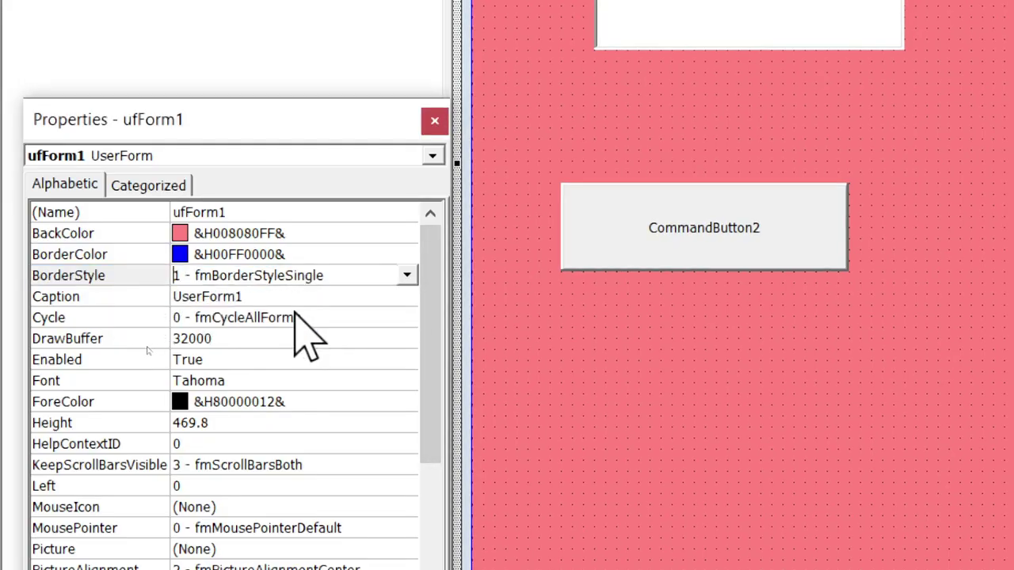
left_click(602, 355)
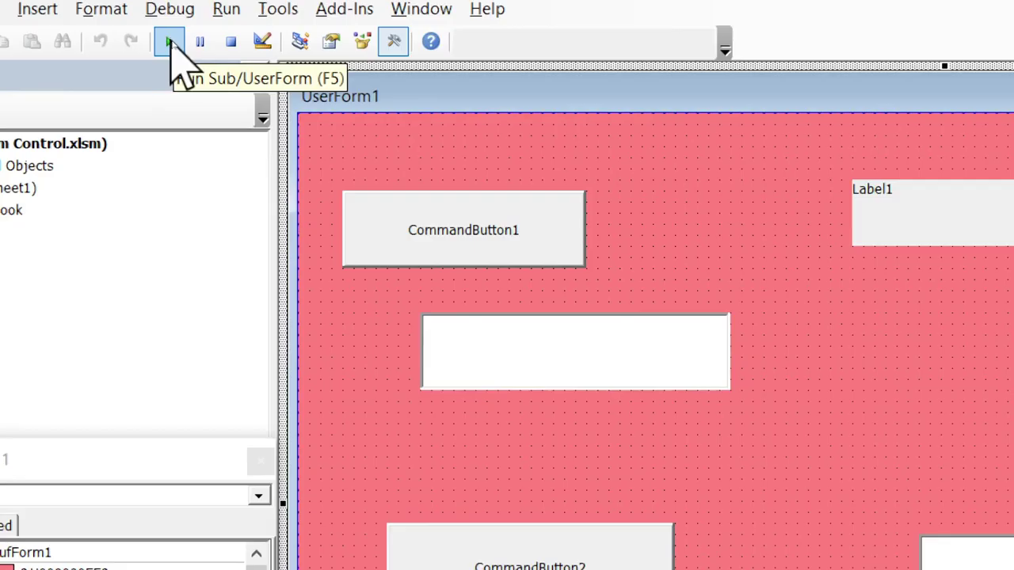
Run ufForm1 to preview it over the Excel sheet, then close it
left_click(172, 46)
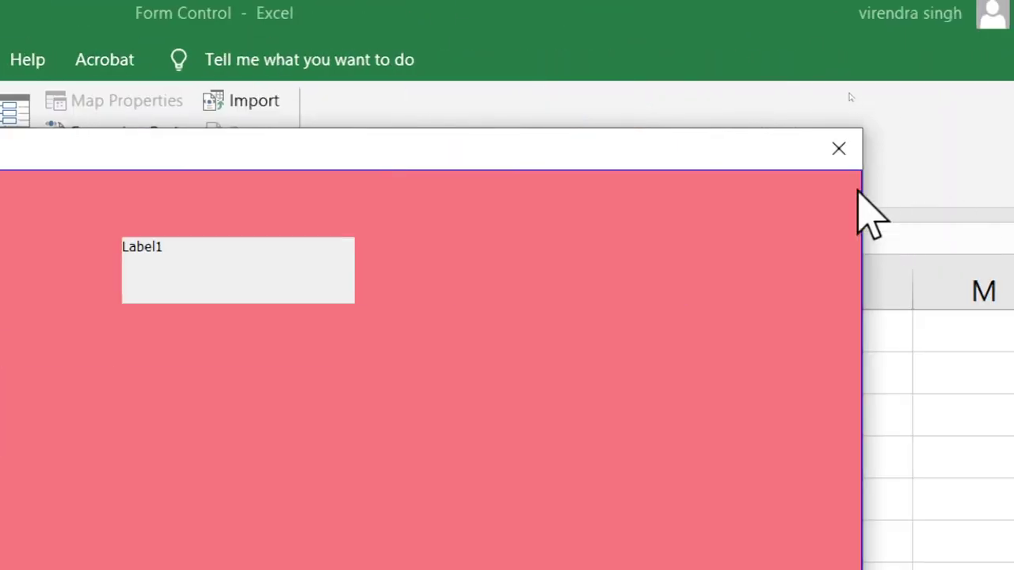
left_click(839, 152)
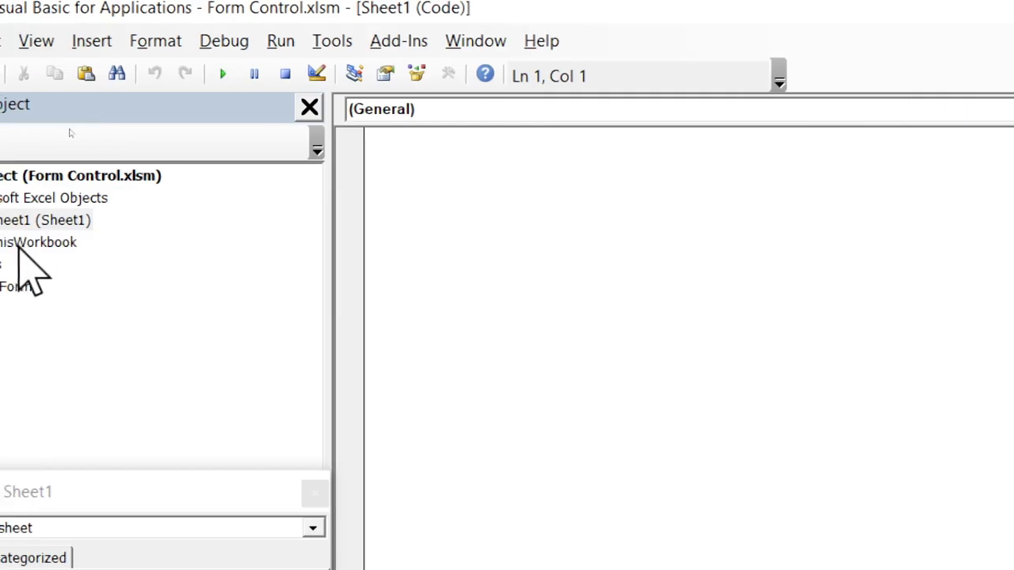
Reopen the ufForm1 designer from the Project Explorer and select its Caption property
double_click(115, 289)
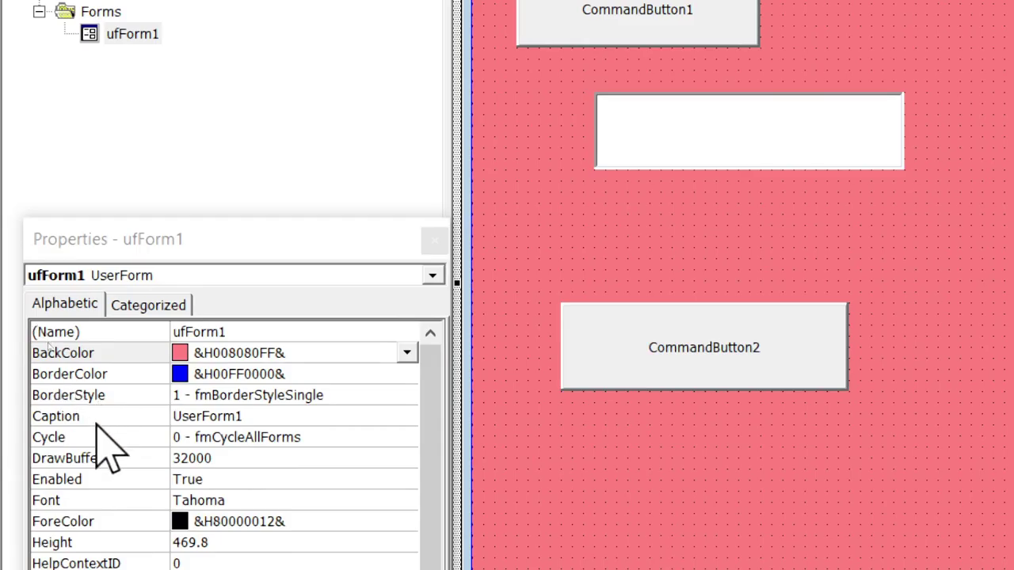
left_click(94, 418)
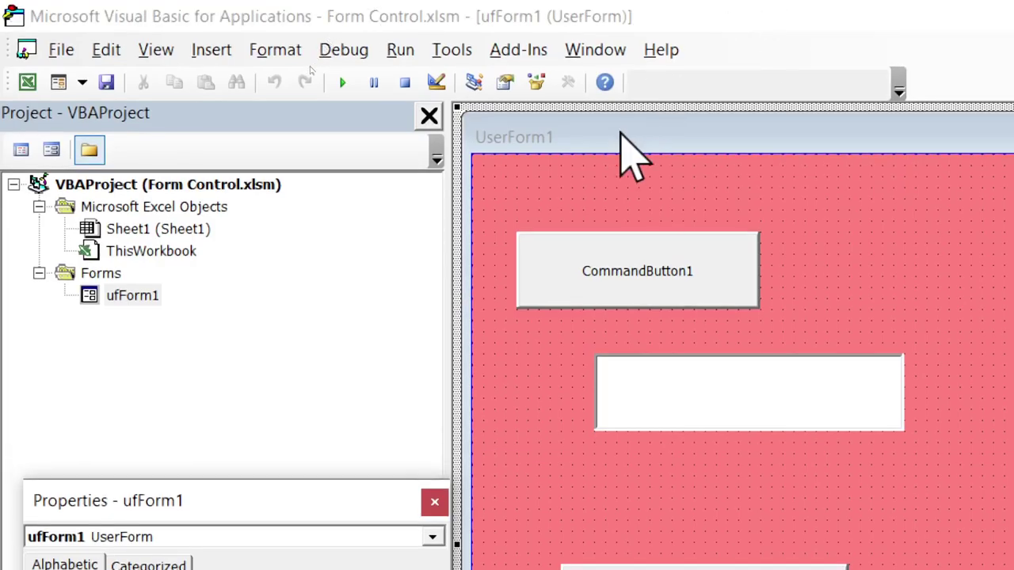
left_click(617, 142)
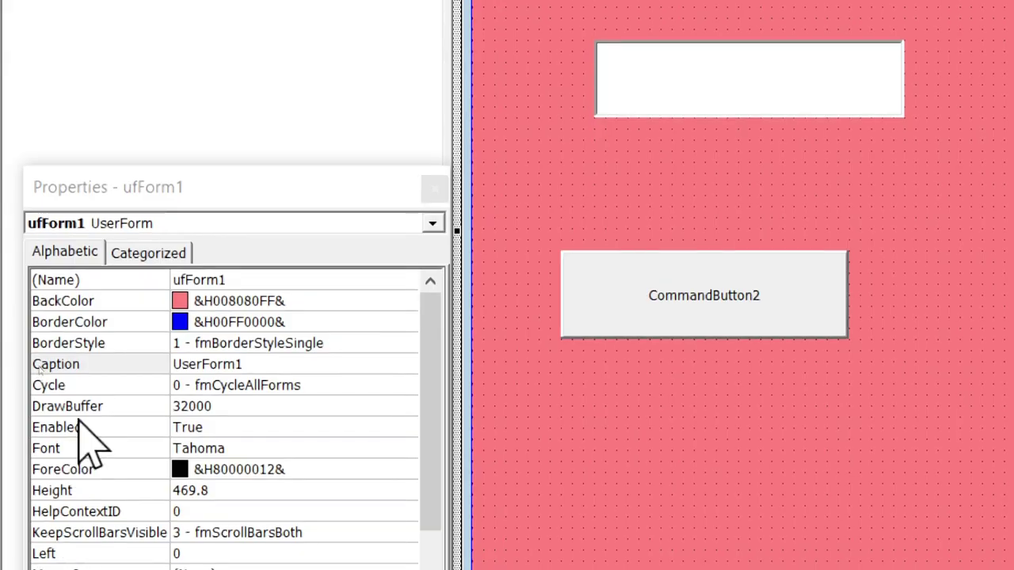
left_click(102, 365)
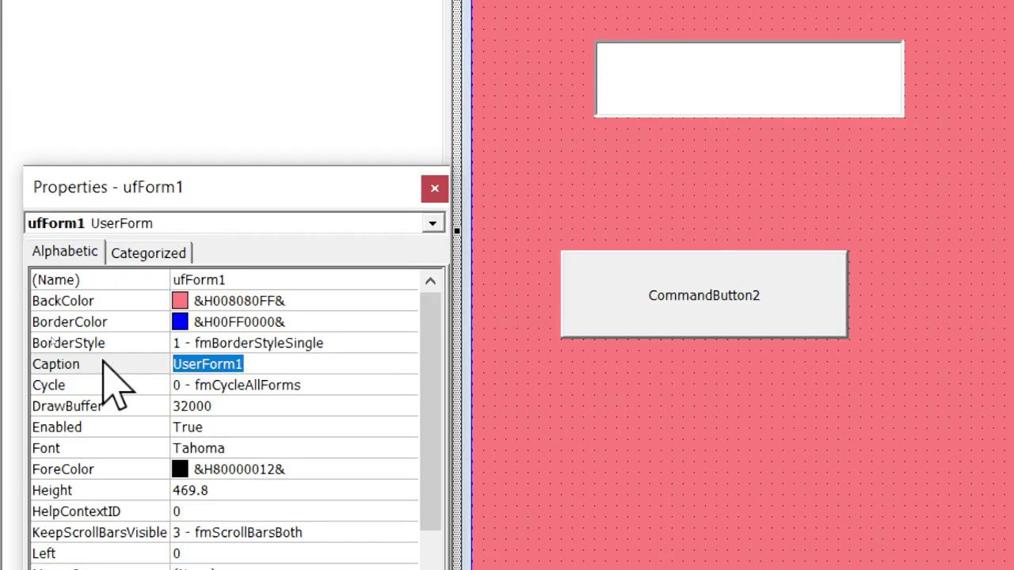
Replace the form's Caption UserForm1 with 'Employee Record'
type("F")
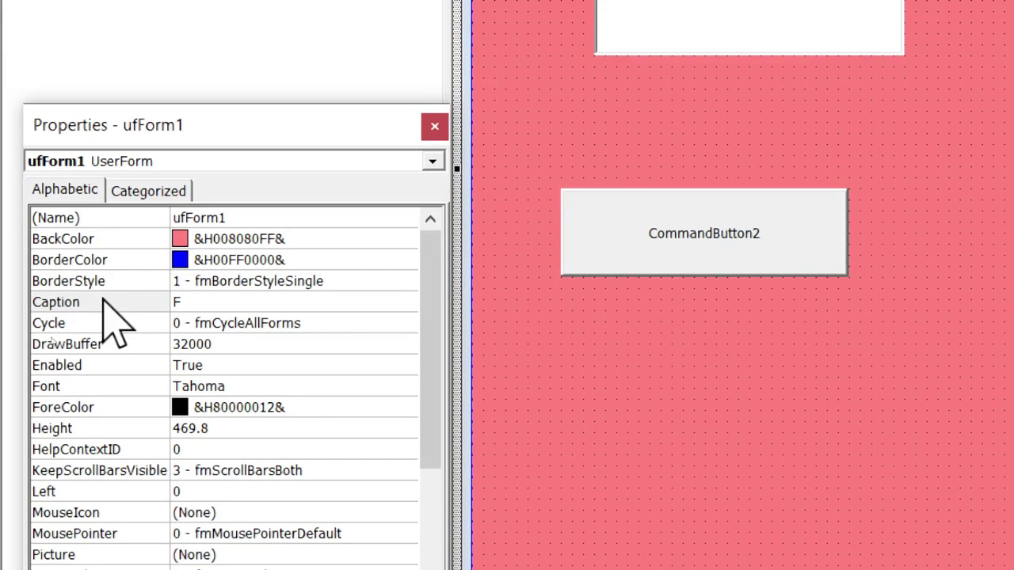
type("orm")
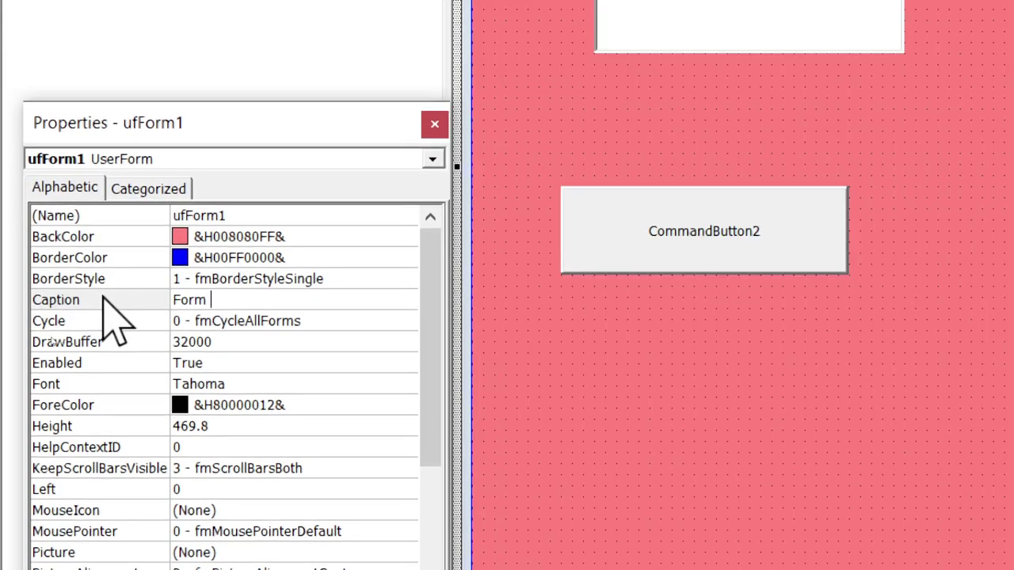
key("BackSpace")
key("BackSpace")
key("BackSpace")
type("E")
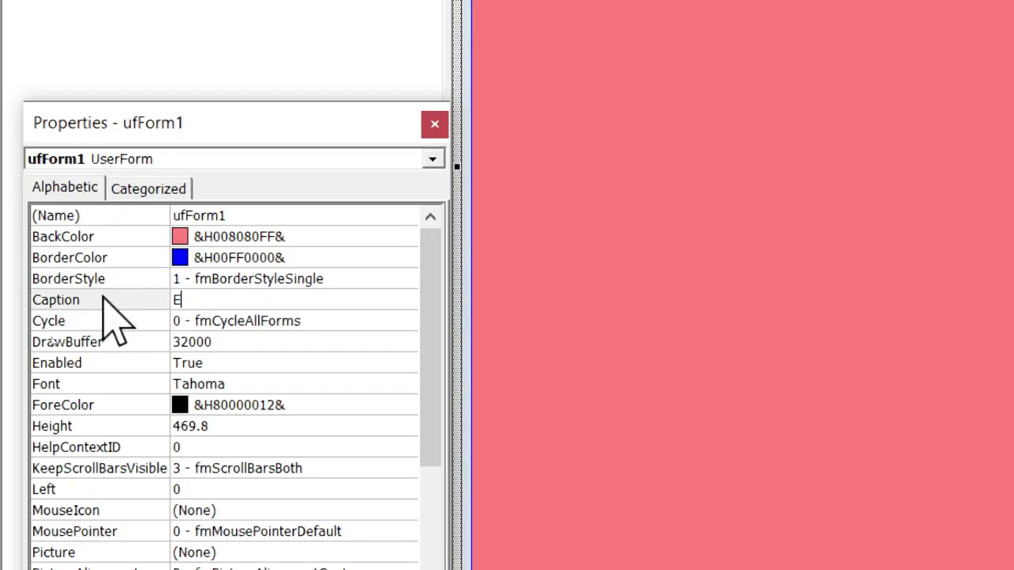
type("mpl")
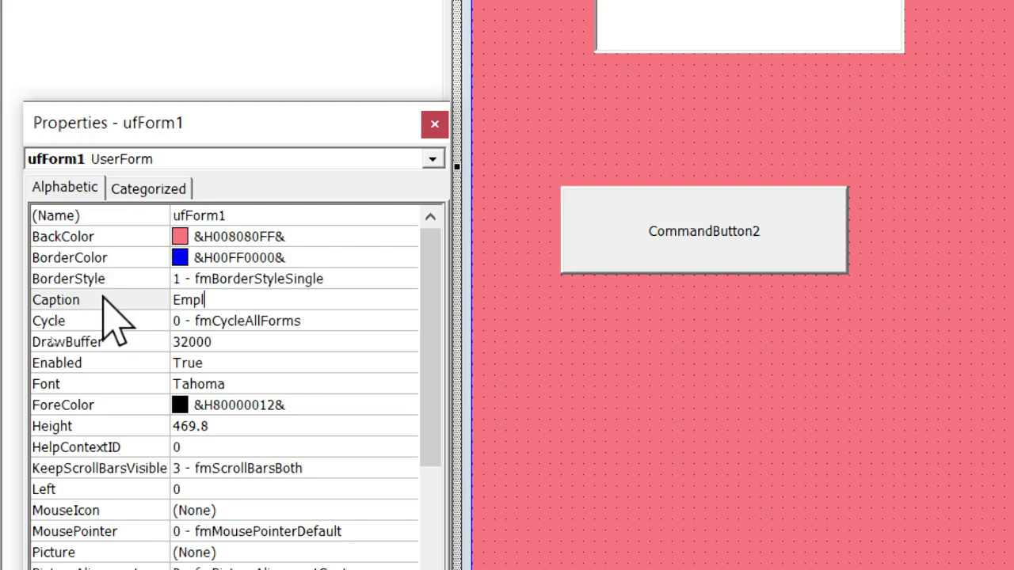
type("oyee R")
type("ecord")
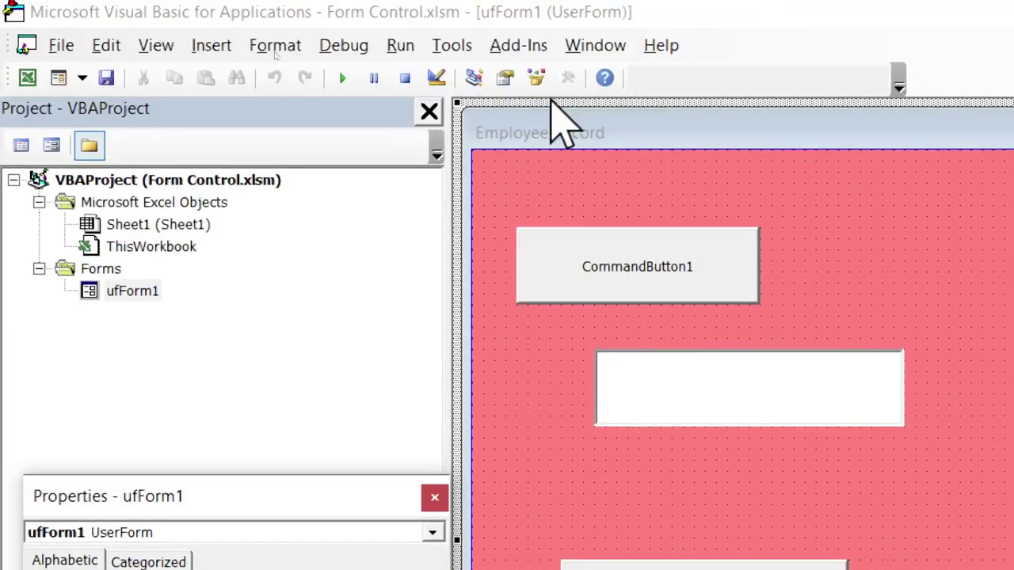
left_click(526, 137)
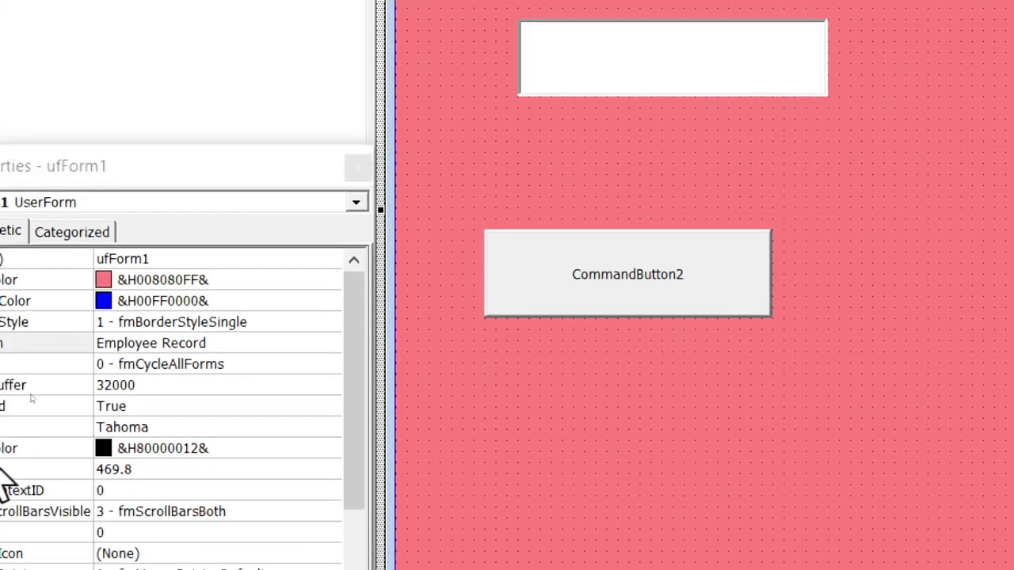
left_click(103, 406)
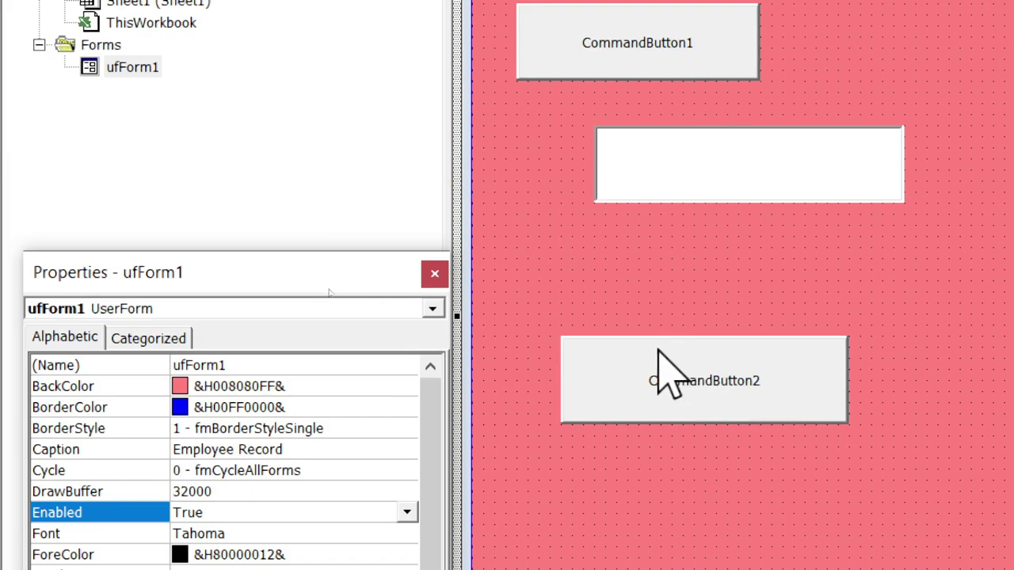
left_click(632, 269)
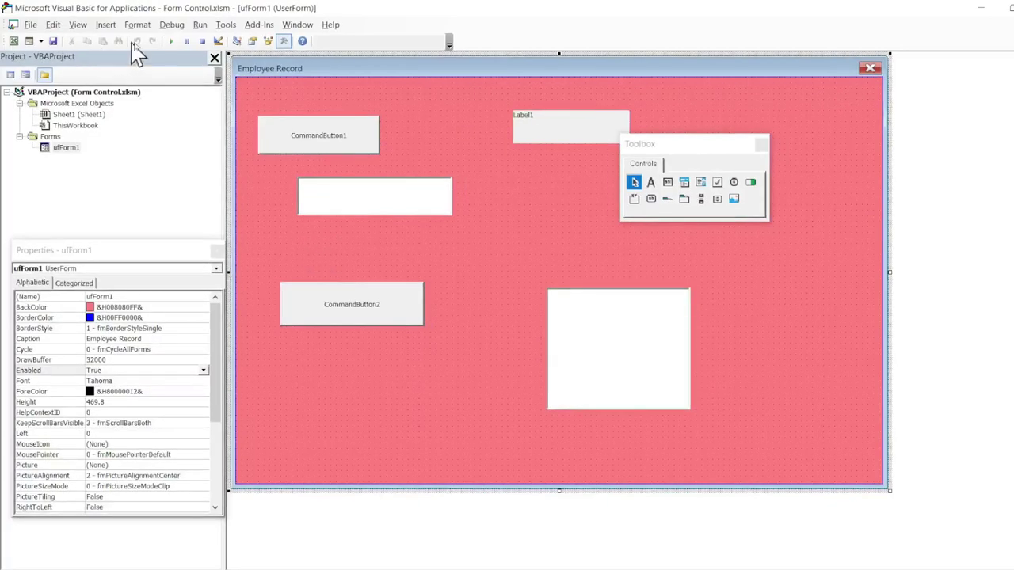
Run the Employee Record form, enter test text in its text box, and click CommandButton1 and CommandButton2
left_click(170, 42)
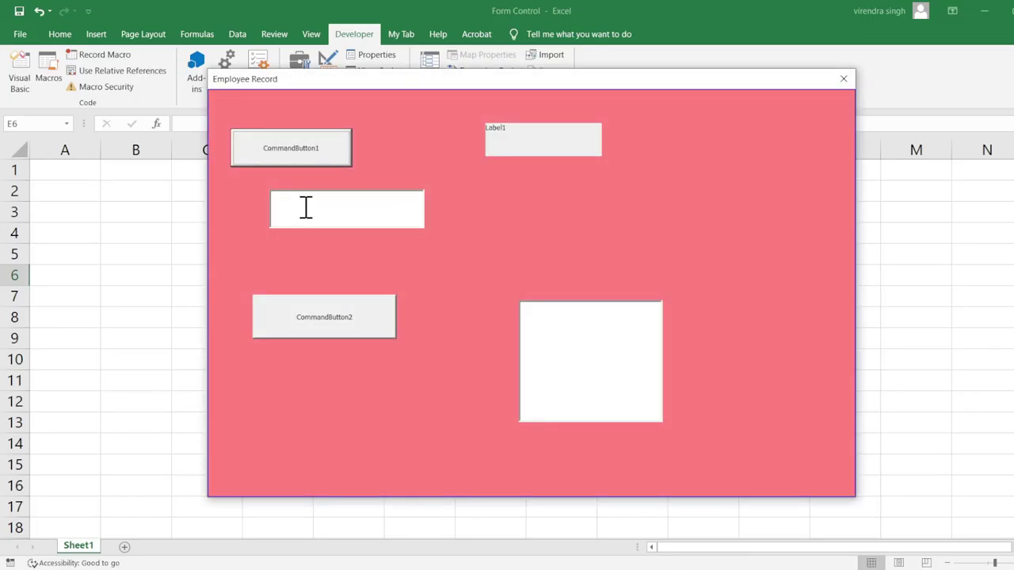
left_click(306, 208)
type("sd;fjsd;lfjsal;dfjkjfas")
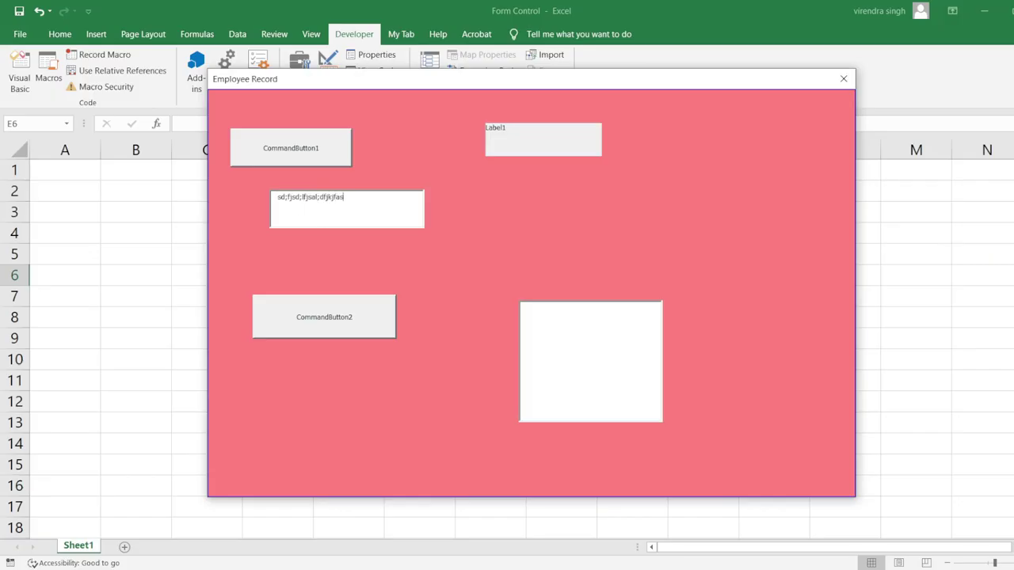
left_click(299, 156)
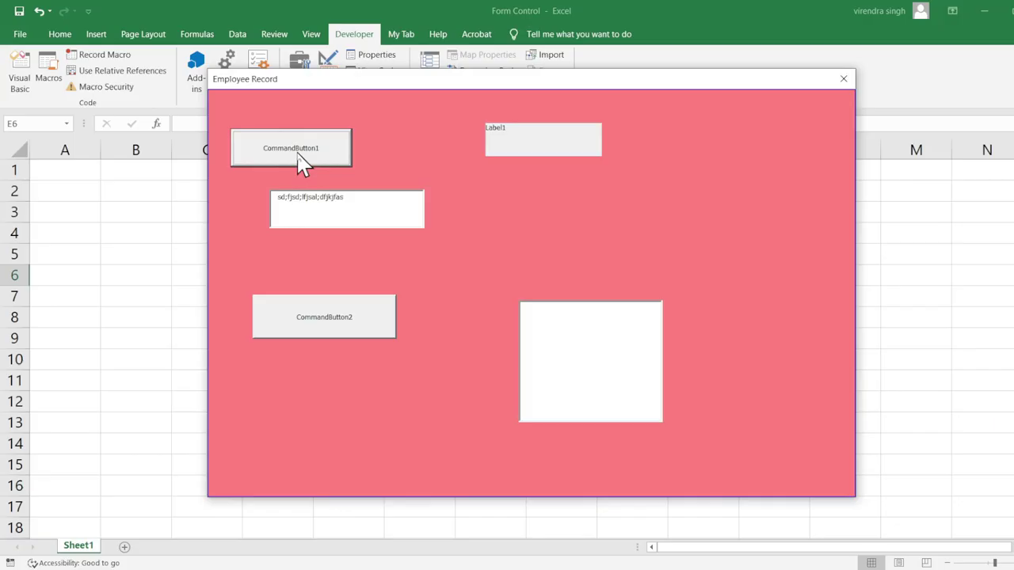
left_click(313, 321)
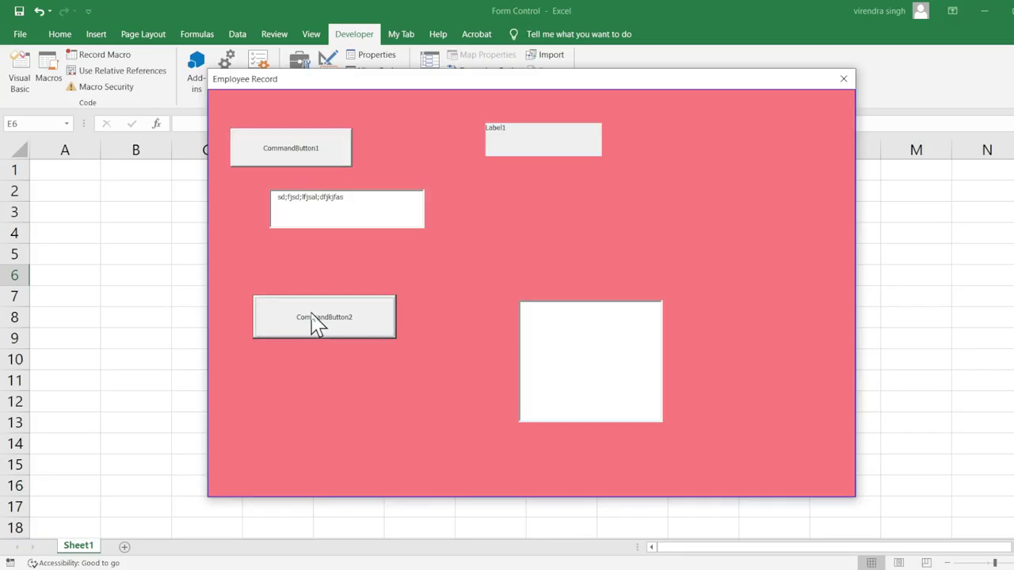
Close the running form, open the ufForm1 design and set its Enabled property to False
left_click(843, 80)
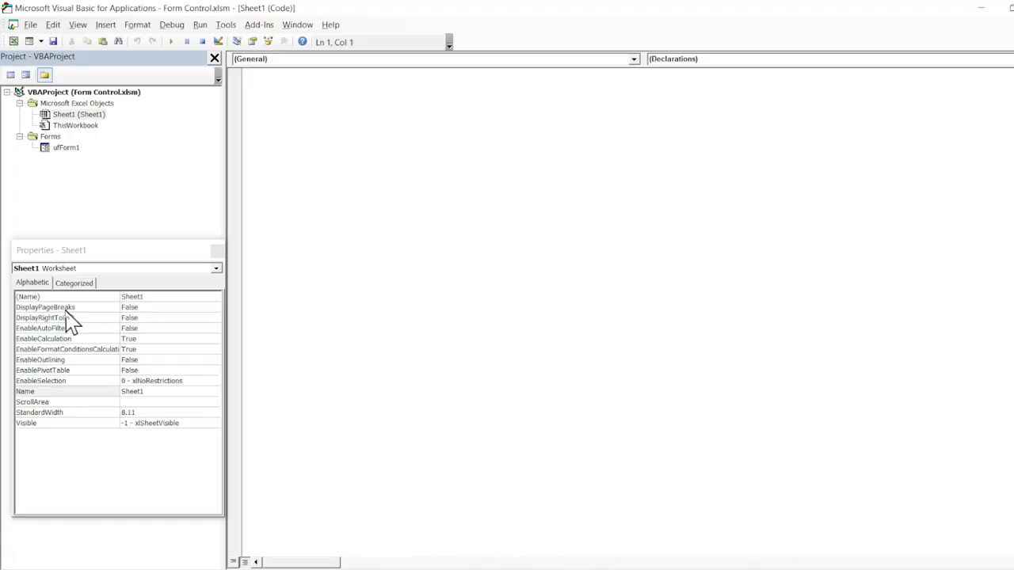
left_click(68, 152)
double_click(68, 149)
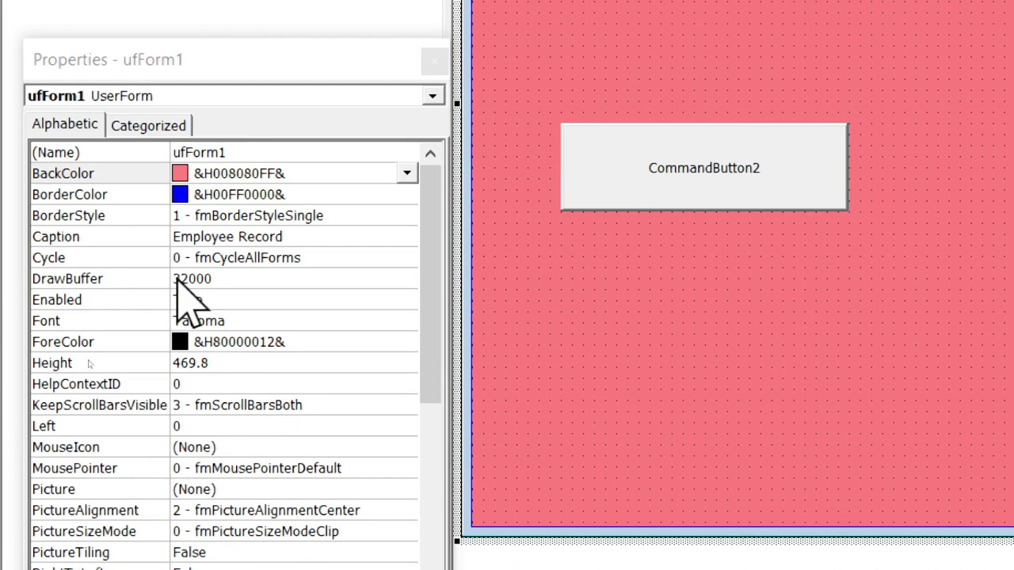
double_click(132, 295)
left_click(828, 255)
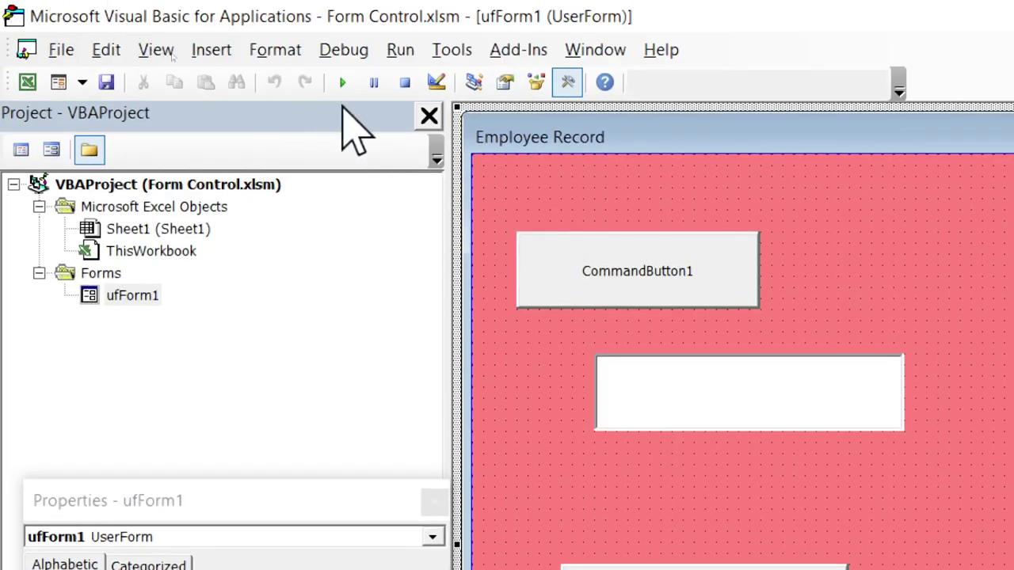
Run the disabled Employee Record form over the Excel sheet to test its controls
left_click(345, 84)
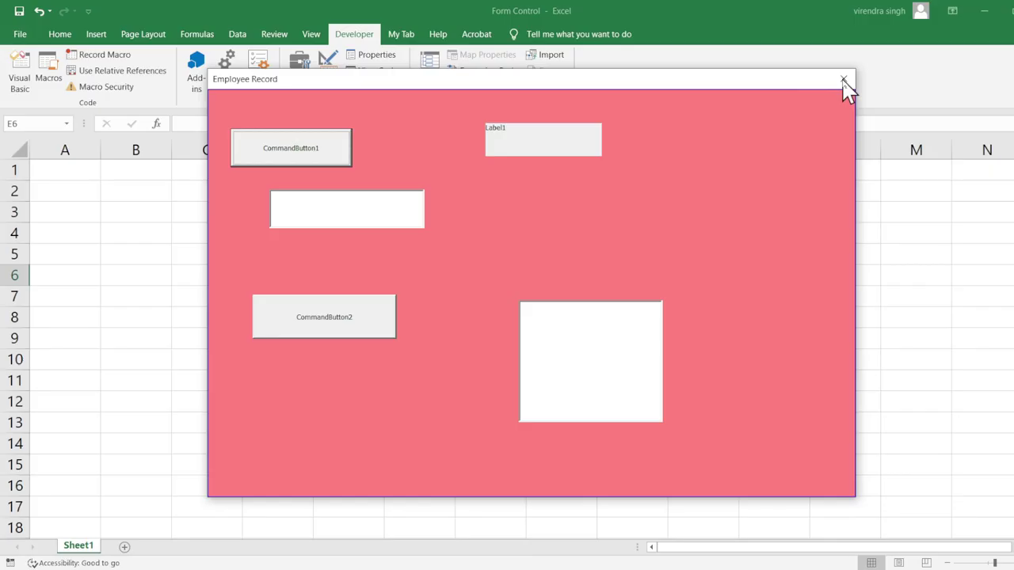
Close the test run, reopen the ufForm1 design and set Enabled back to True
left_click(843, 80)
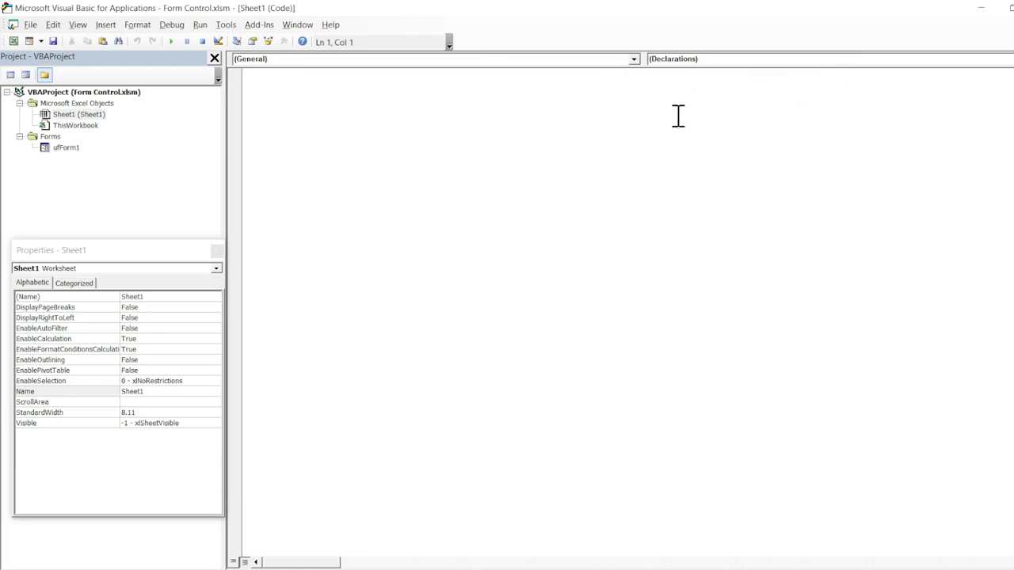
double_click(65, 147)
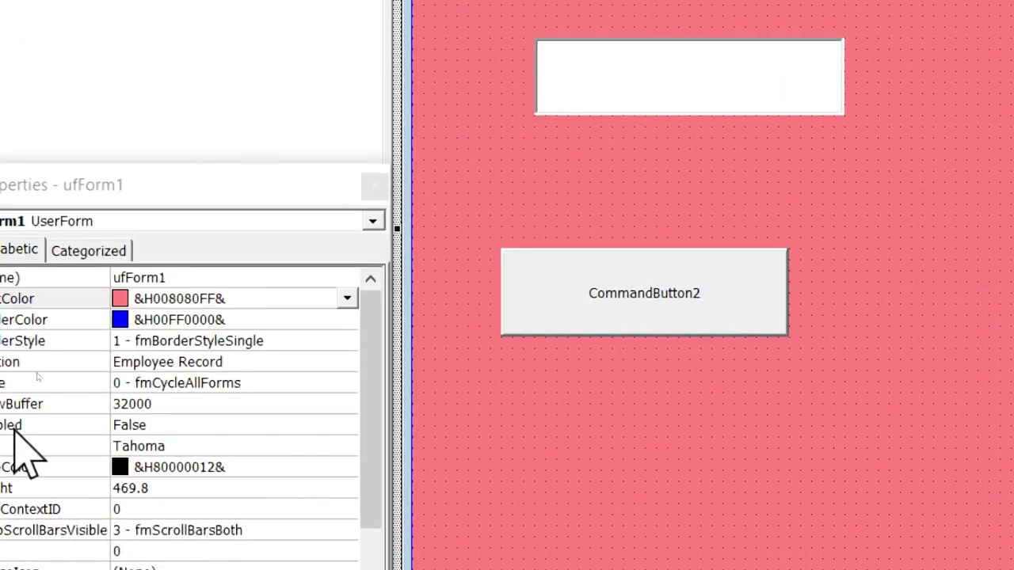
double_click(14, 428)
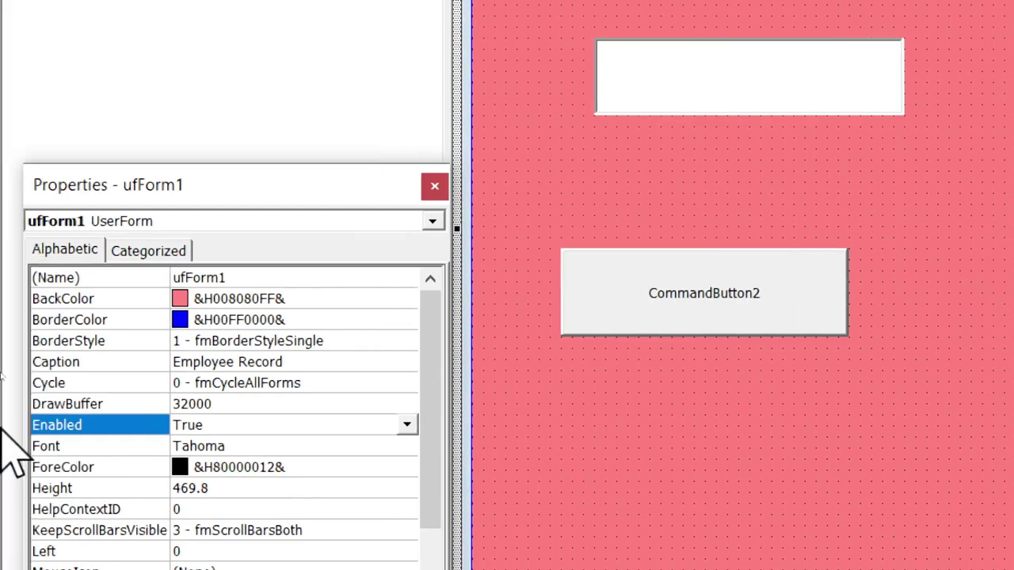
left_click(120, 449)
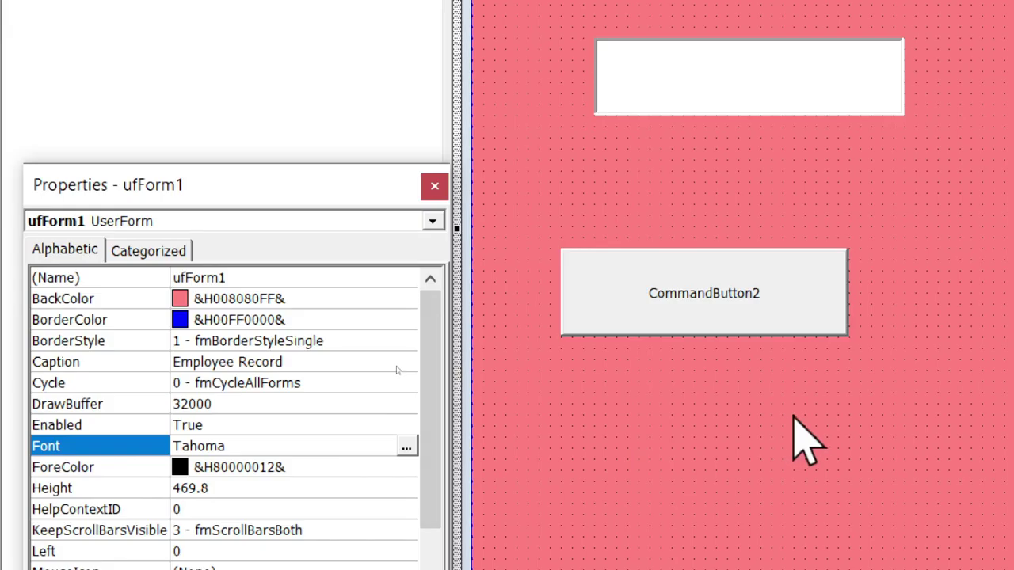
Give ufForm1 the Arial font in Narrow Bold style at size 14
left_click(405, 448)
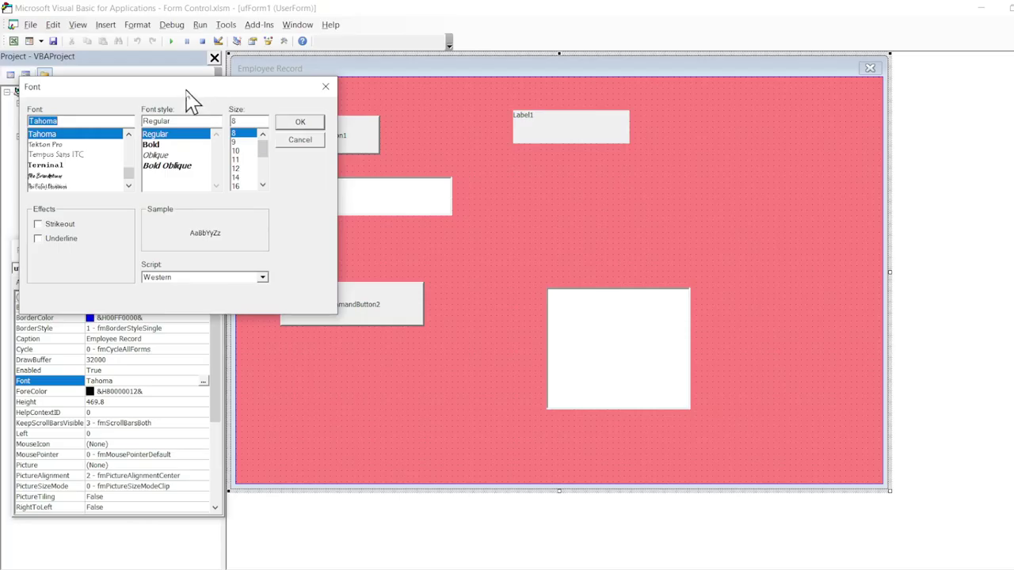
left_click_drag(187, 94, 543, 170)
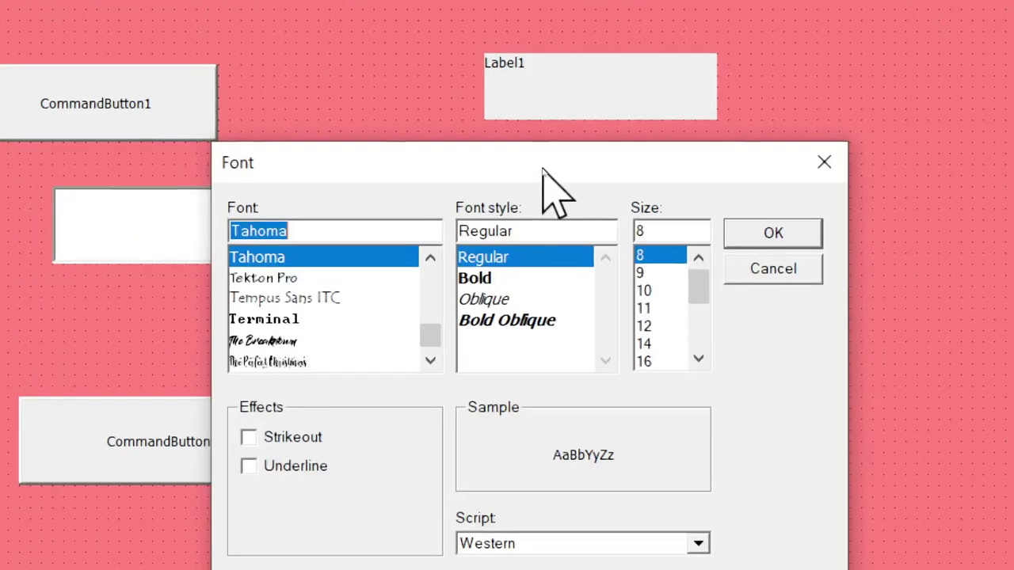
left_click(430, 360)
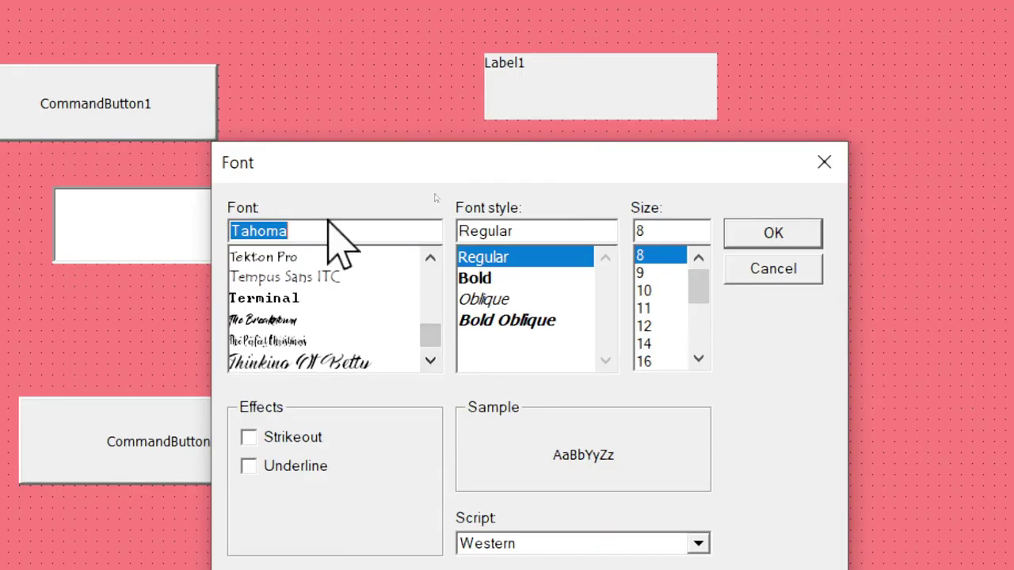
type("ar")
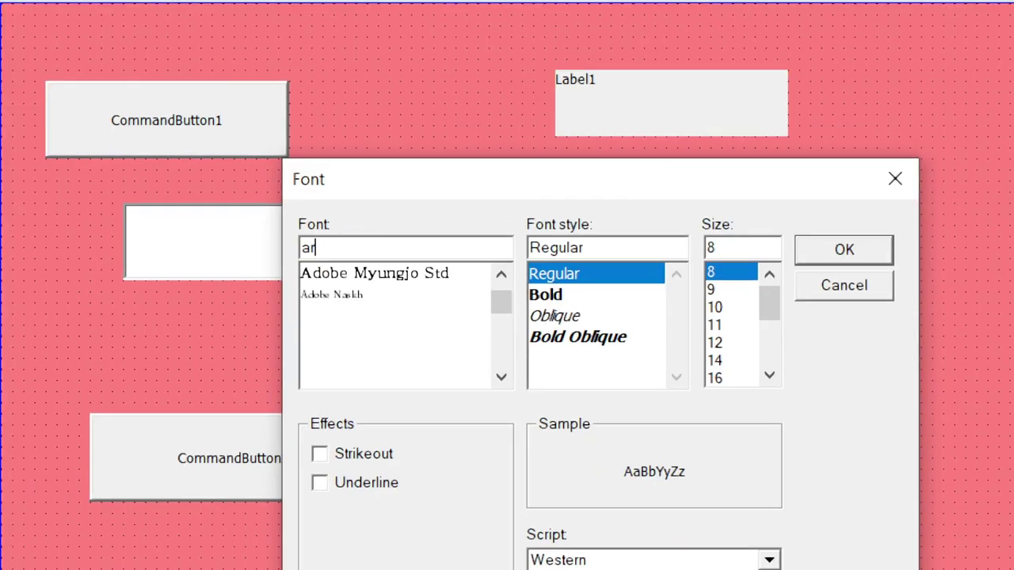
type("i")
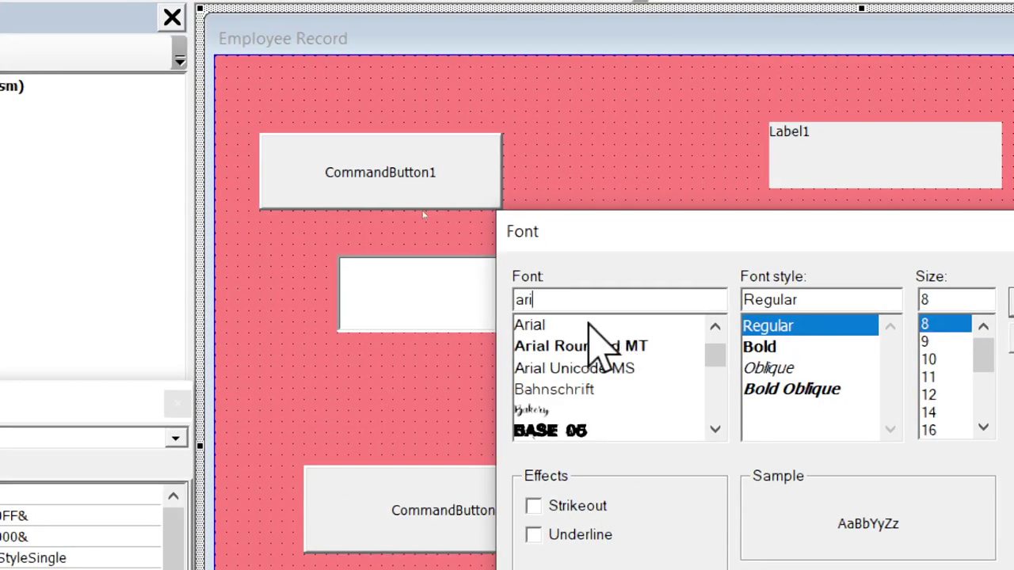
left_click(588, 324)
left_click(589, 332)
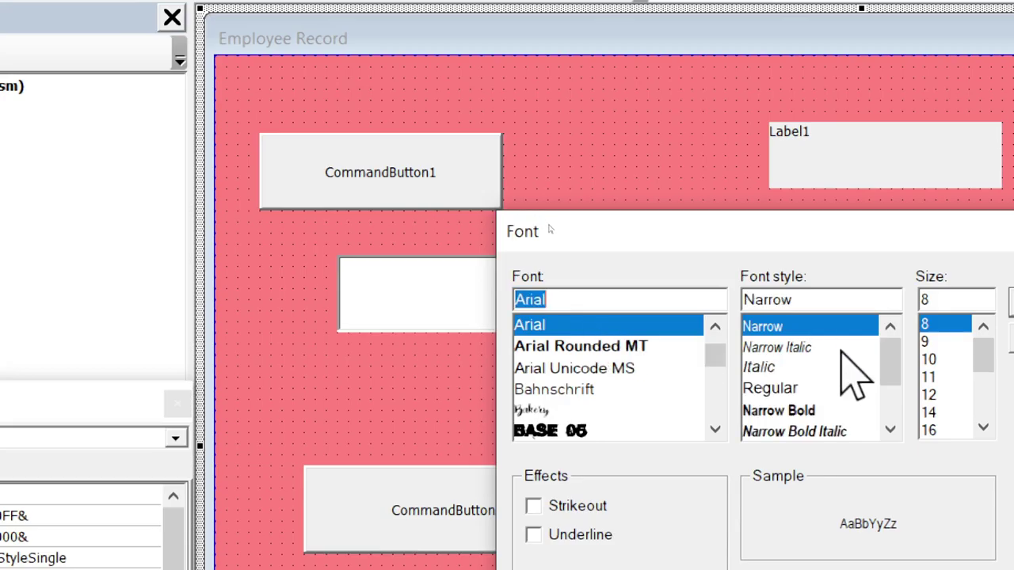
left_click(796, 412)
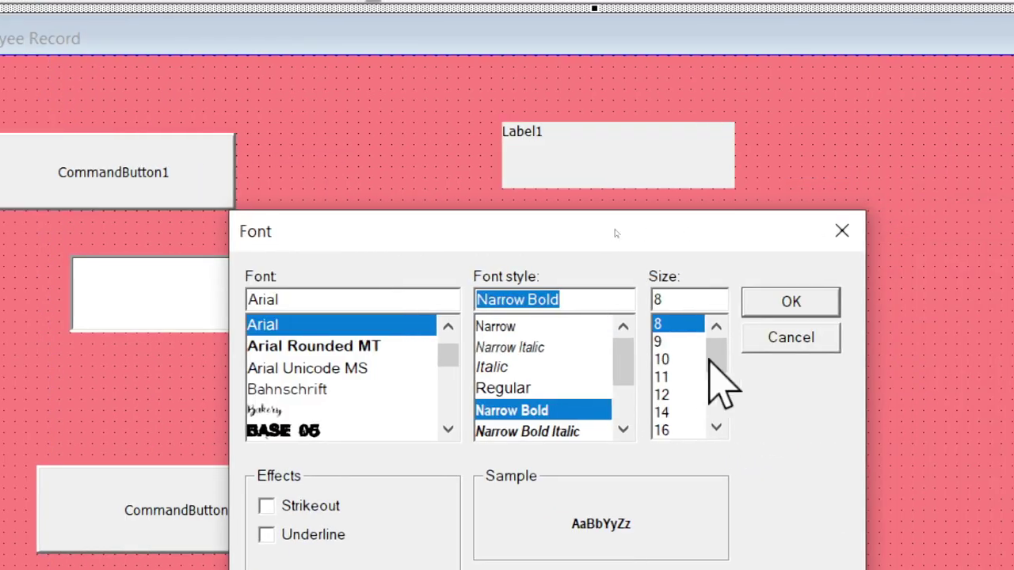
left_click(665, 413)
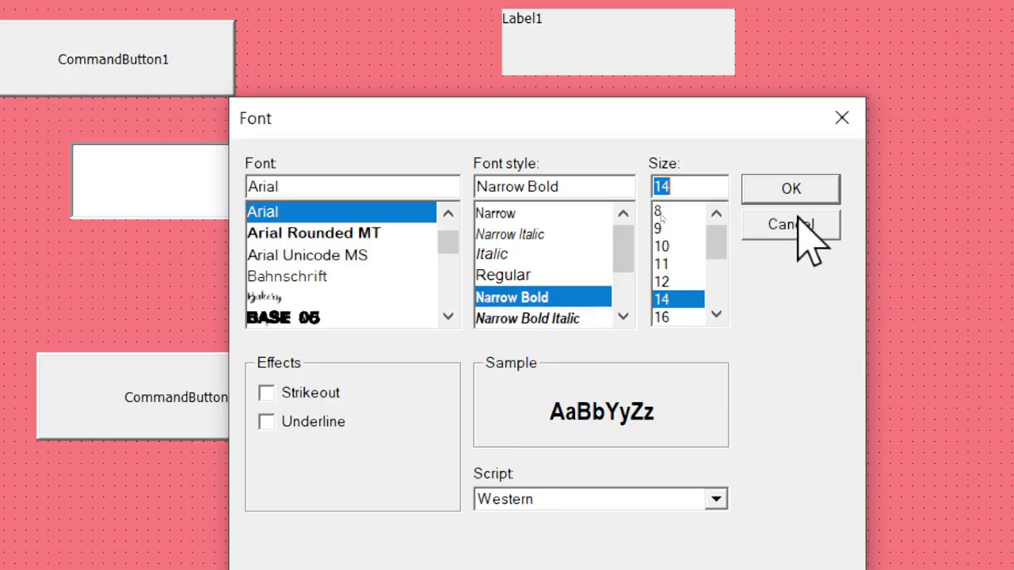
left_click(786, 195)
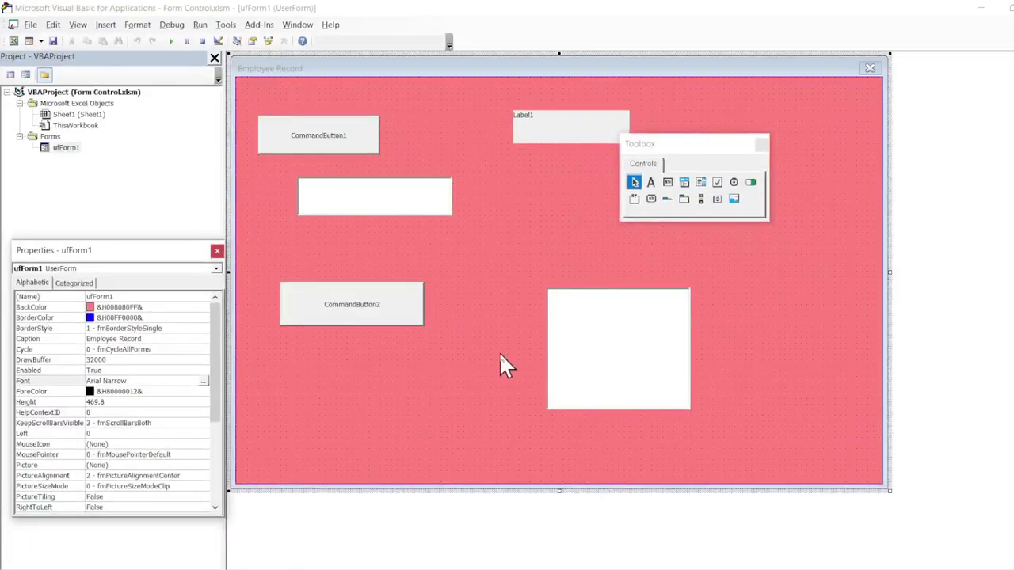
Draw a new CommandButton3 below CommandButton2 on the form
left_click(500, 358)
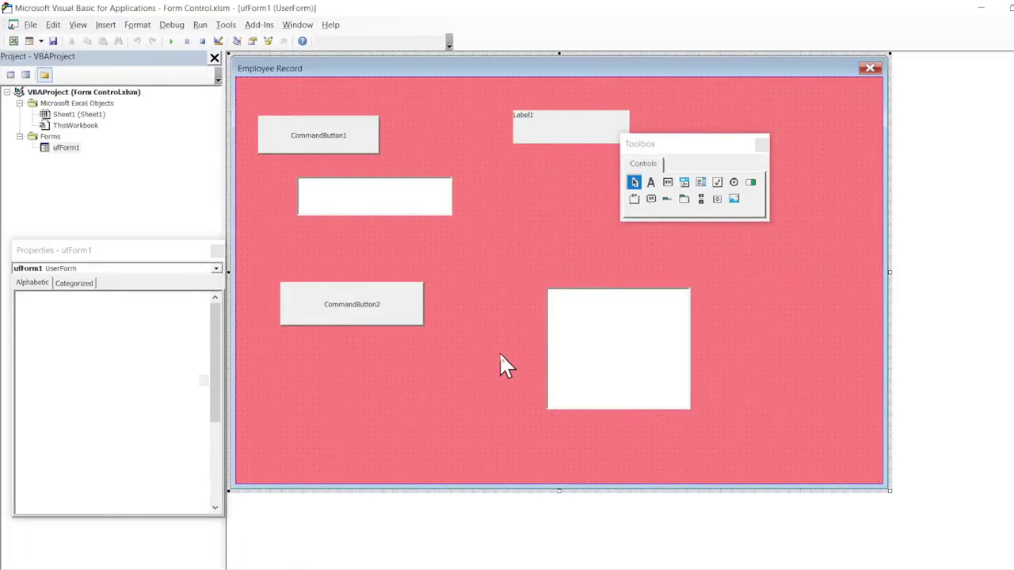
left_click(651, 201)
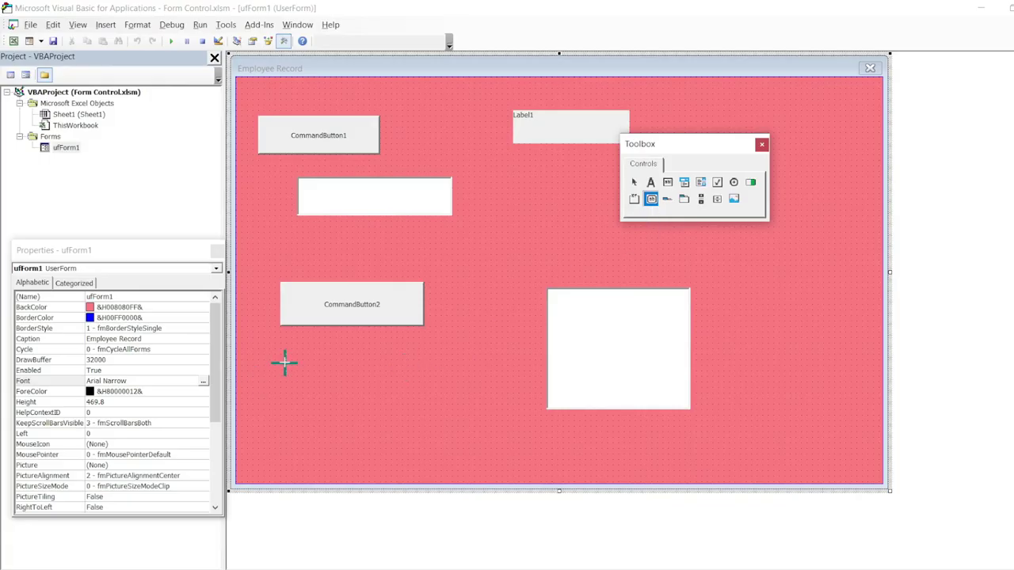
left_click_drag(285, 362, 464, 404)
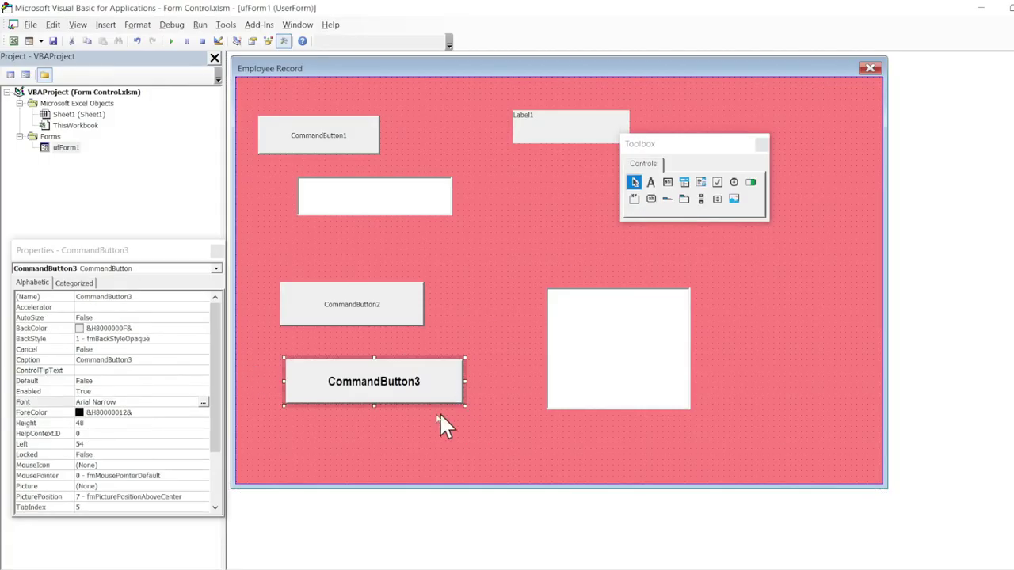
left_click(381, 398)
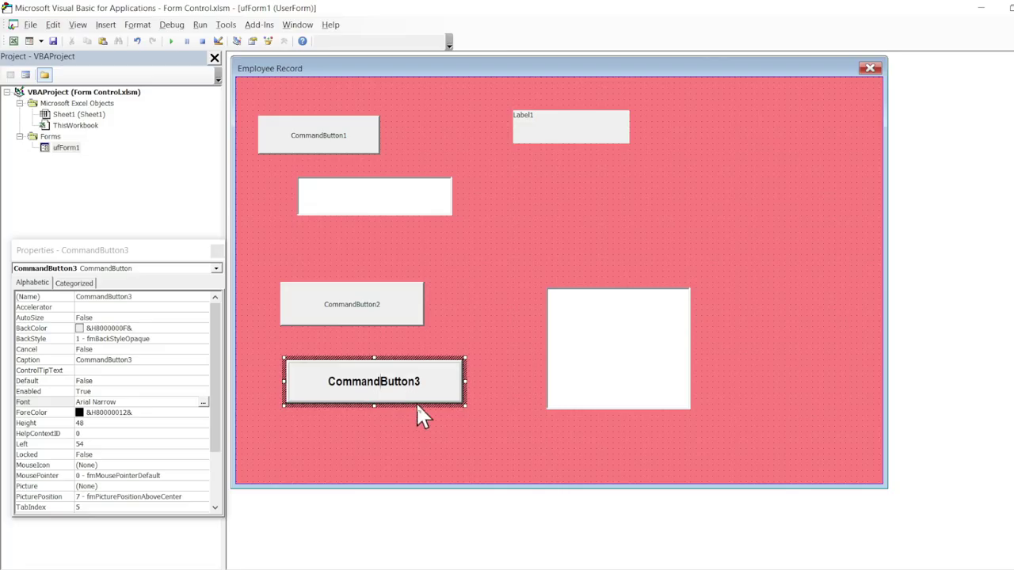
left_click(480, 267)
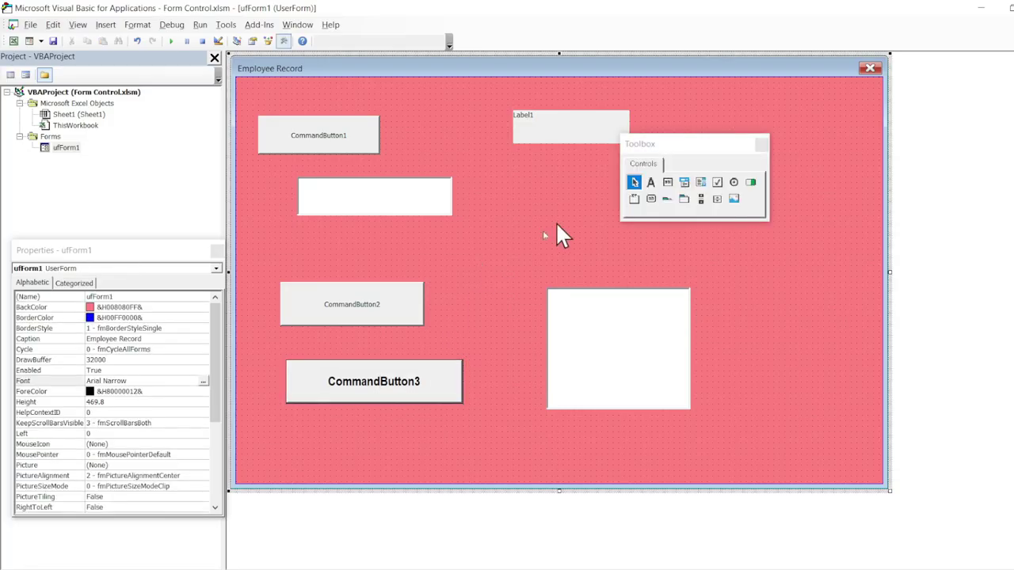
Draw a new Label2 on the right side of the form
left_click(650, 182)
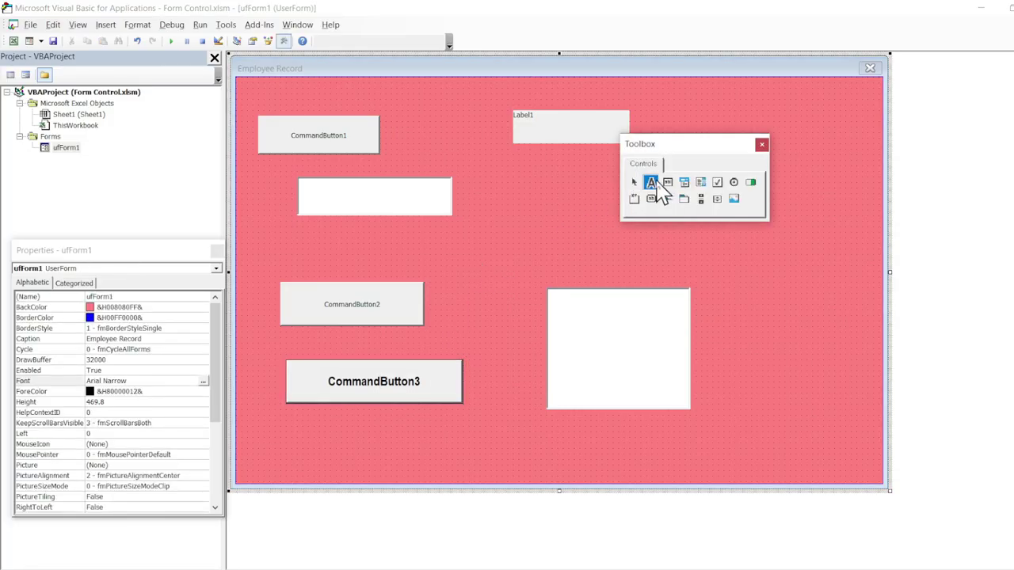
left_click_drag(708, 244, 857, 290)
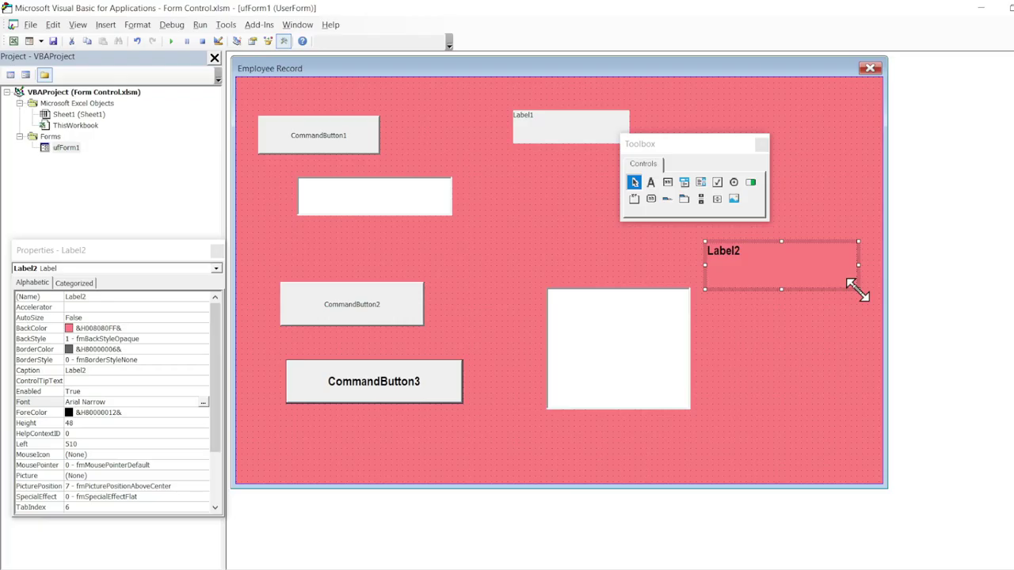
left_click(675, 248)
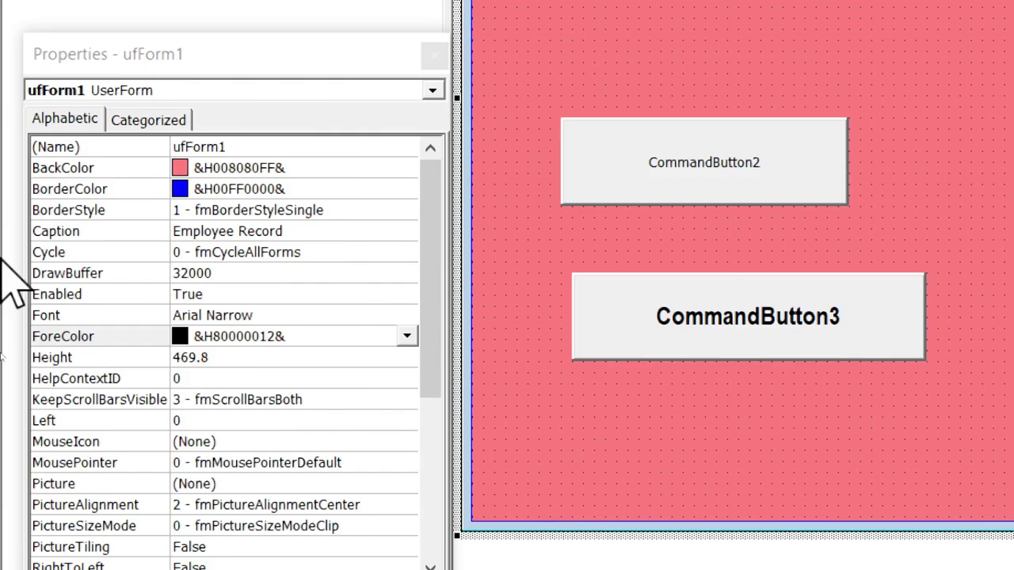
Set ufForm1's ForeColor to palette blue, &H00FF0000&
left_click(98, 336)
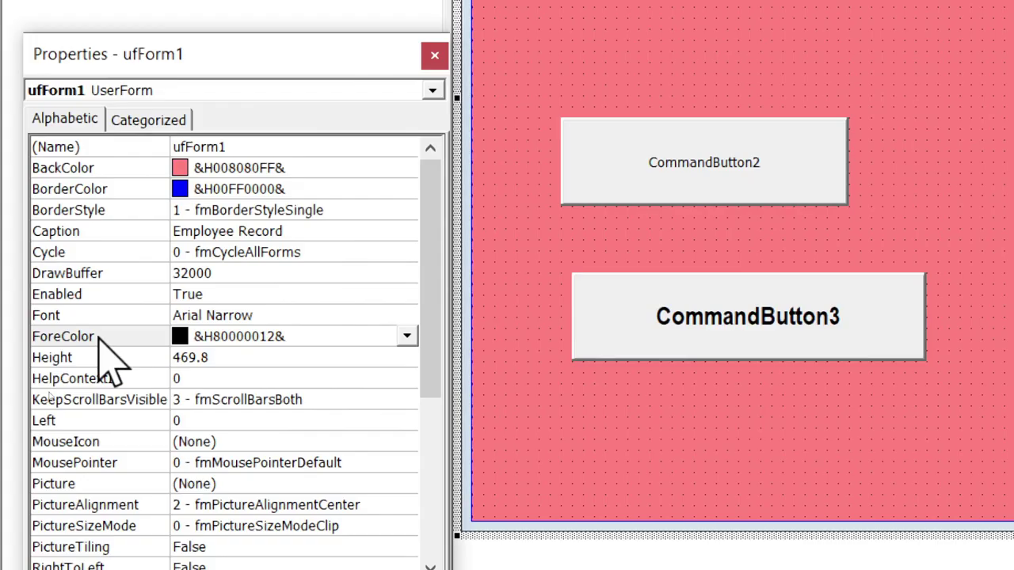
left_click(408, 337)
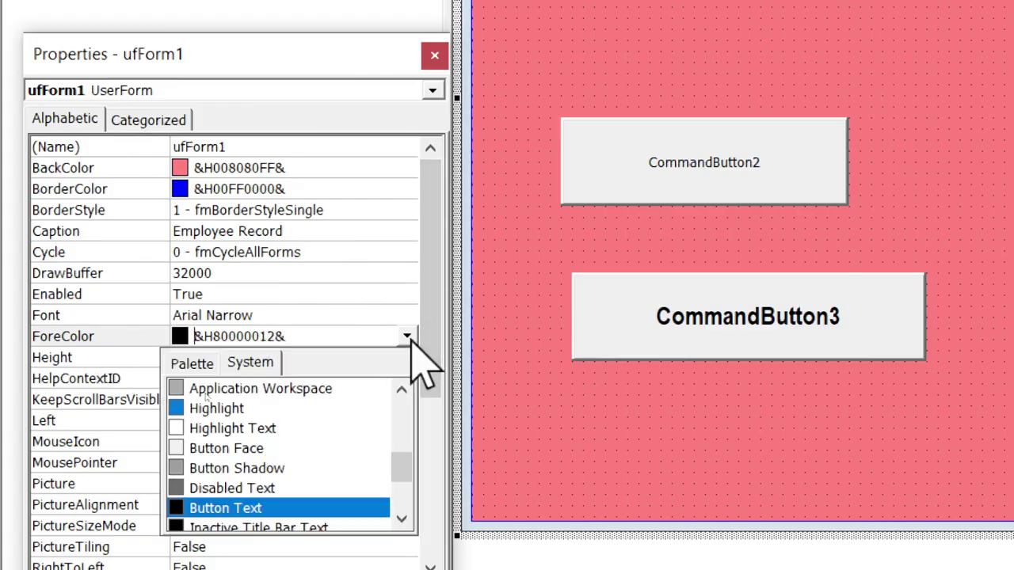
left_click(192, 364)
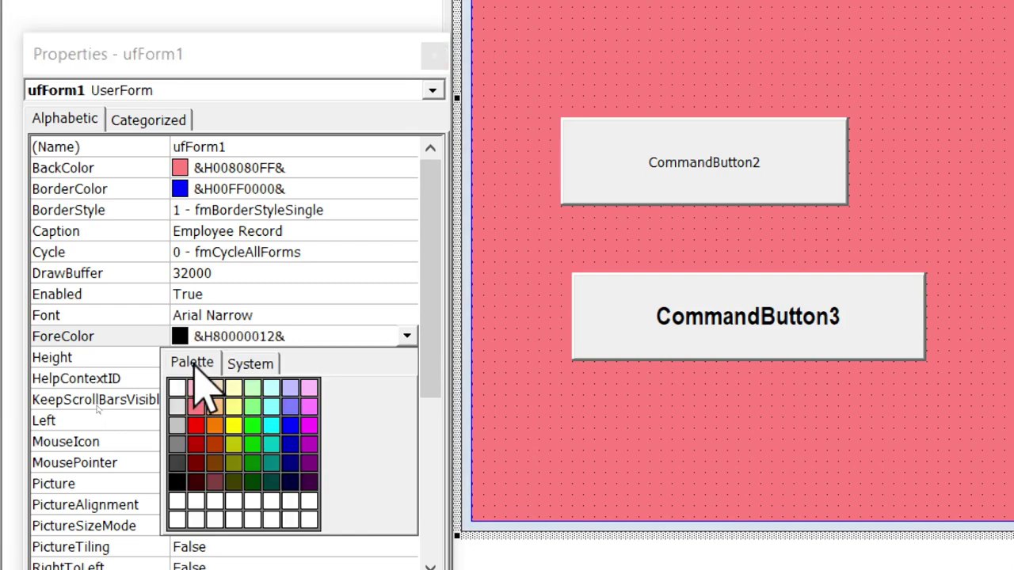
left_click(290, 425)
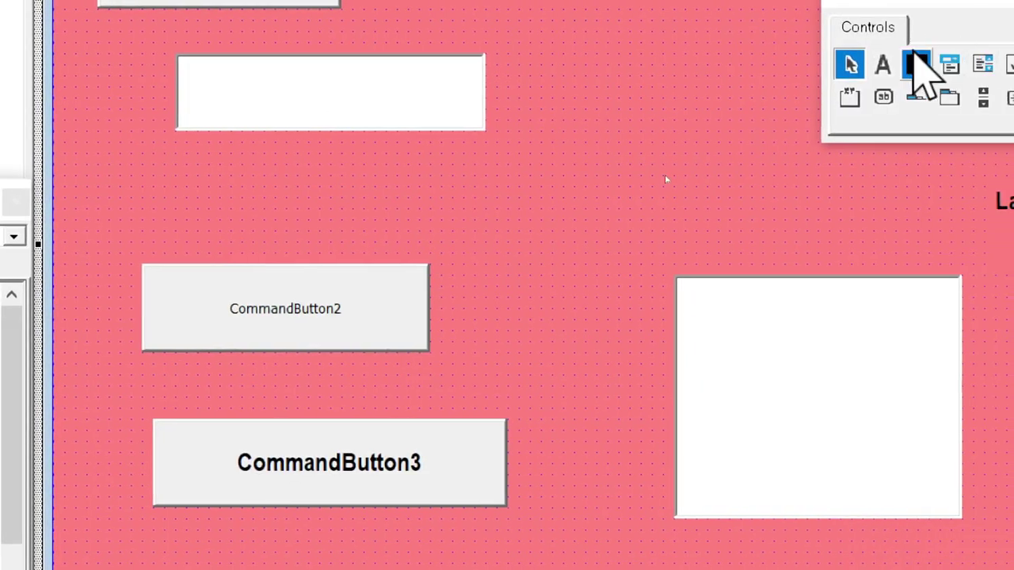
left_click(883, 63)
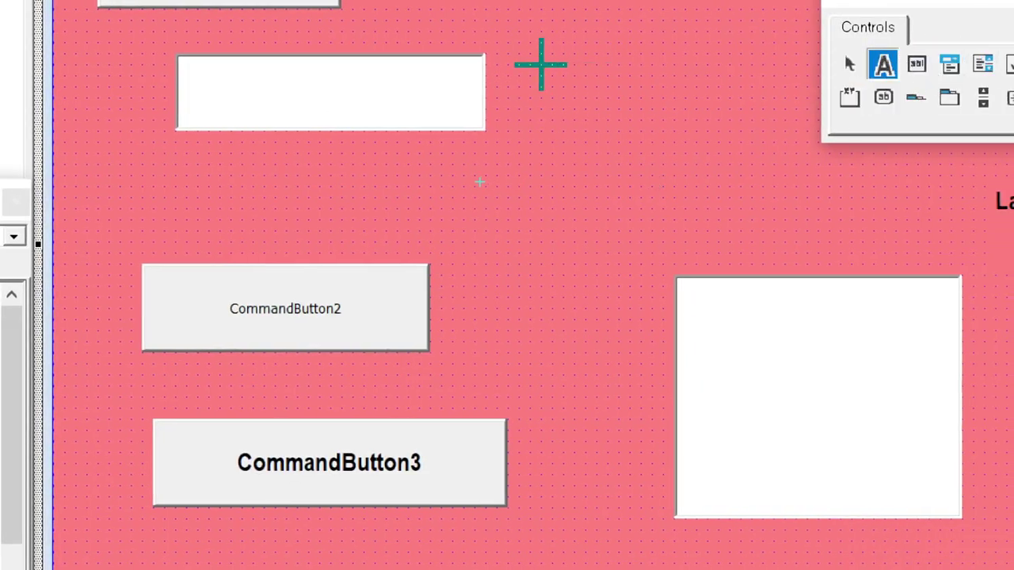
left_click_drag(541, 64, 798, 212)
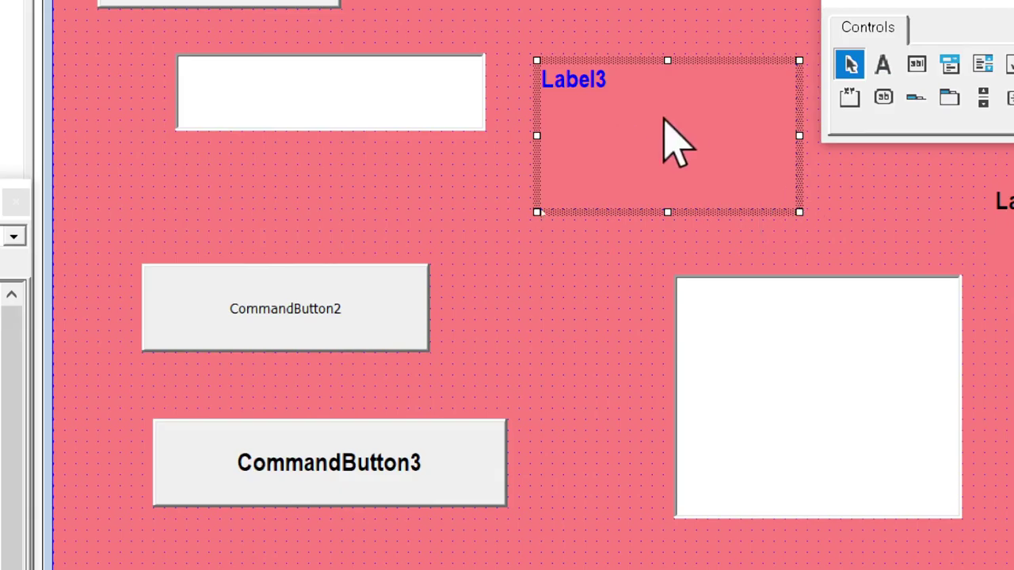
left_click(851, 98)
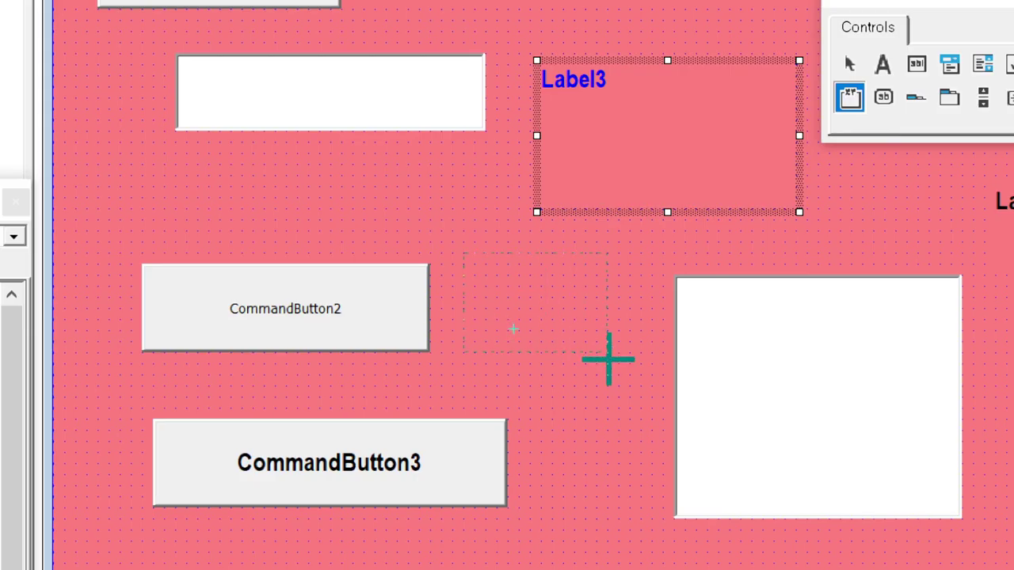
left_click_drag(461, 251, 641, 388)
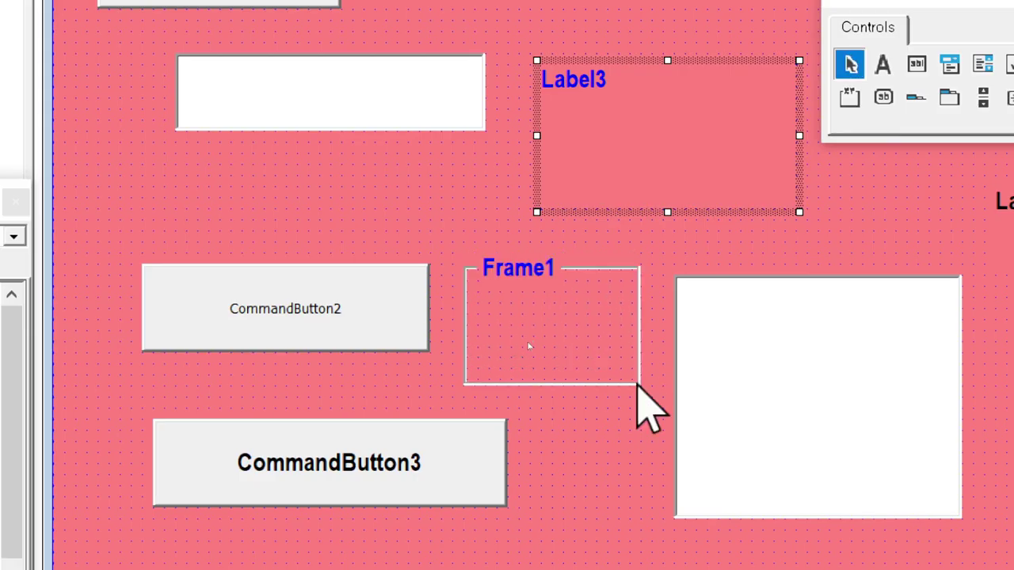
left_click(509, 267)
key("Delete")
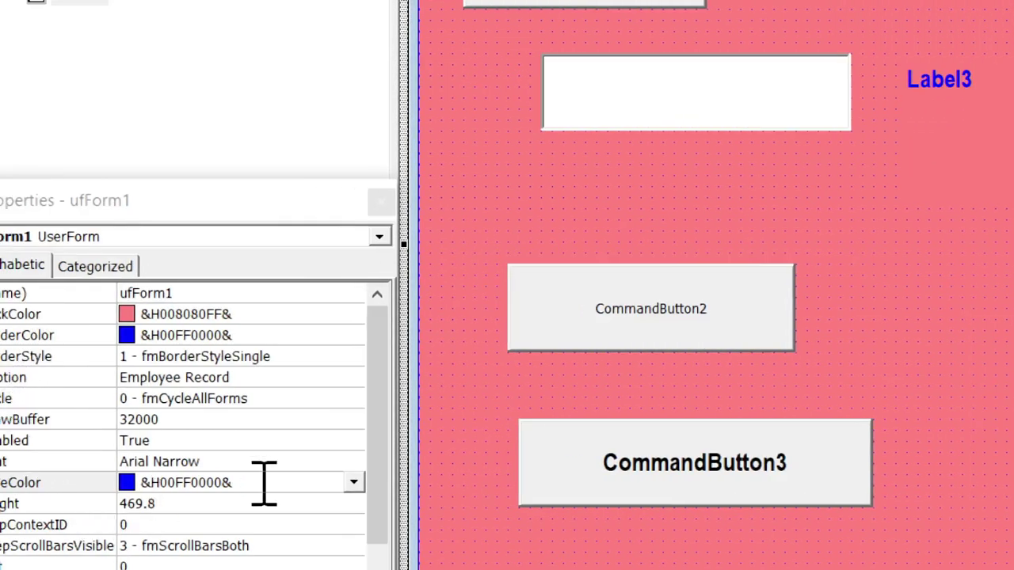
left_click(353, 483)
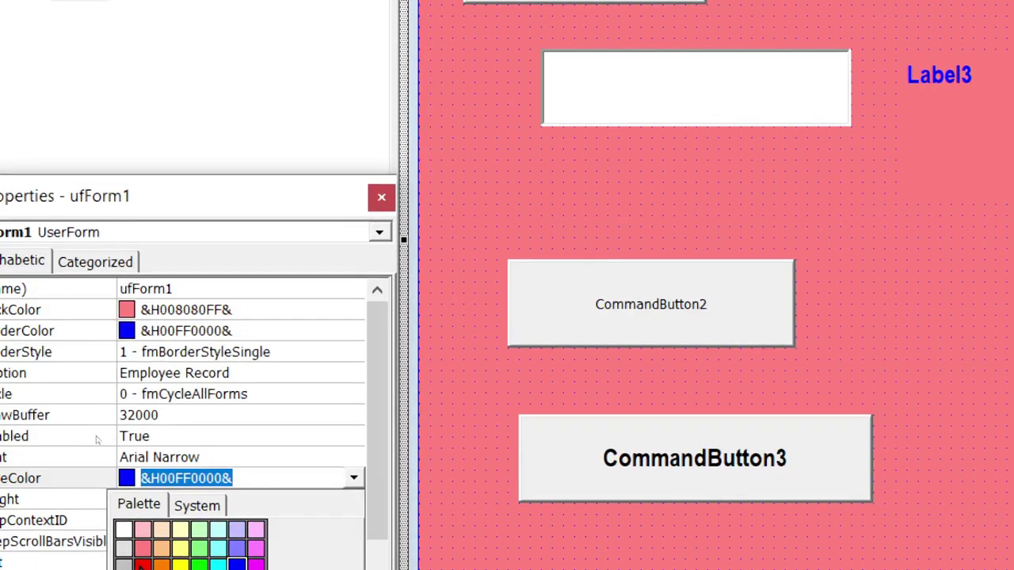
Make the form's ForeColor yellow (&H0080FFFF&) and draw a new Label4 below Label3
left_click(180, 546)
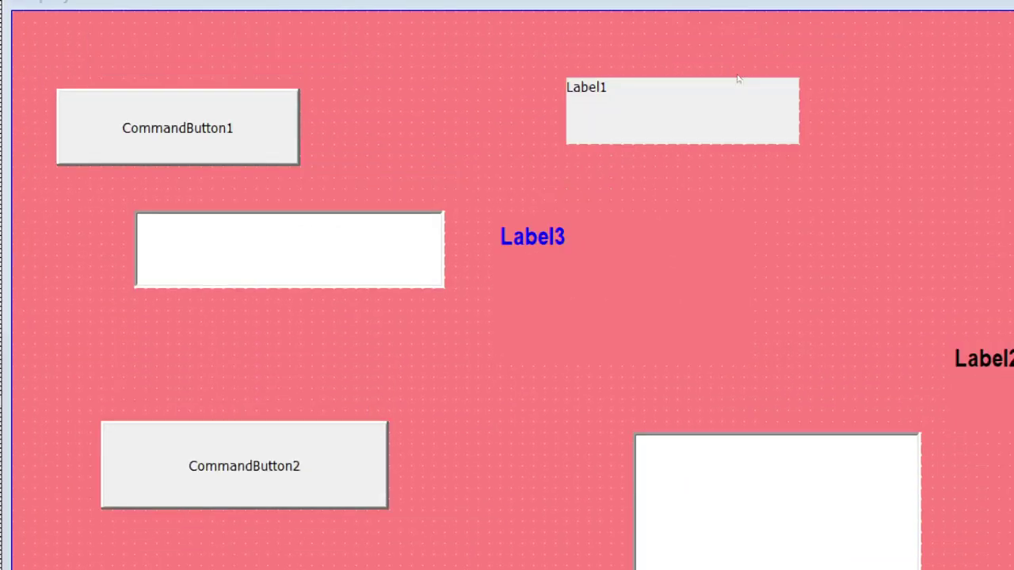
left_click(950, 317)
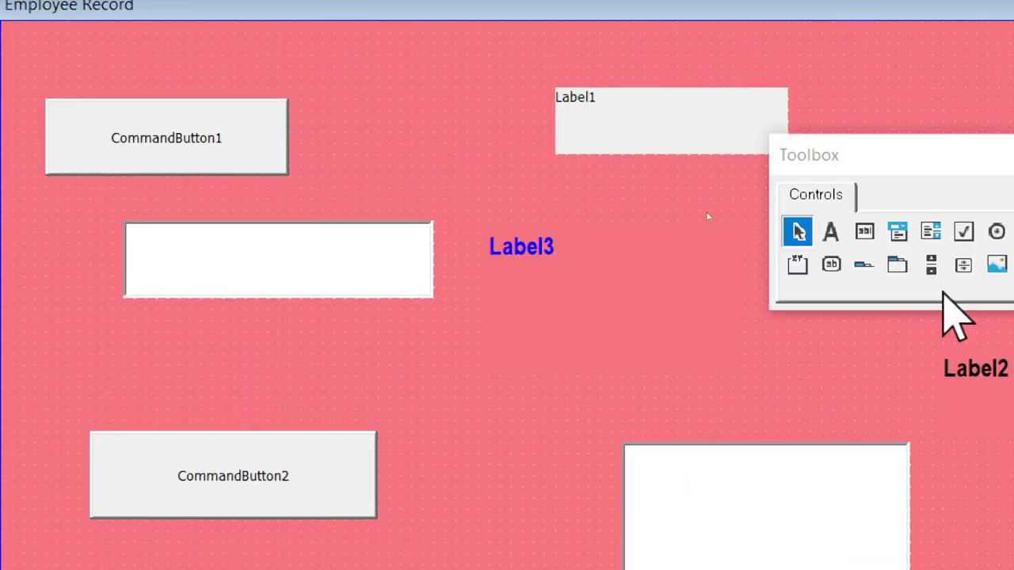
left_click(829, 231)
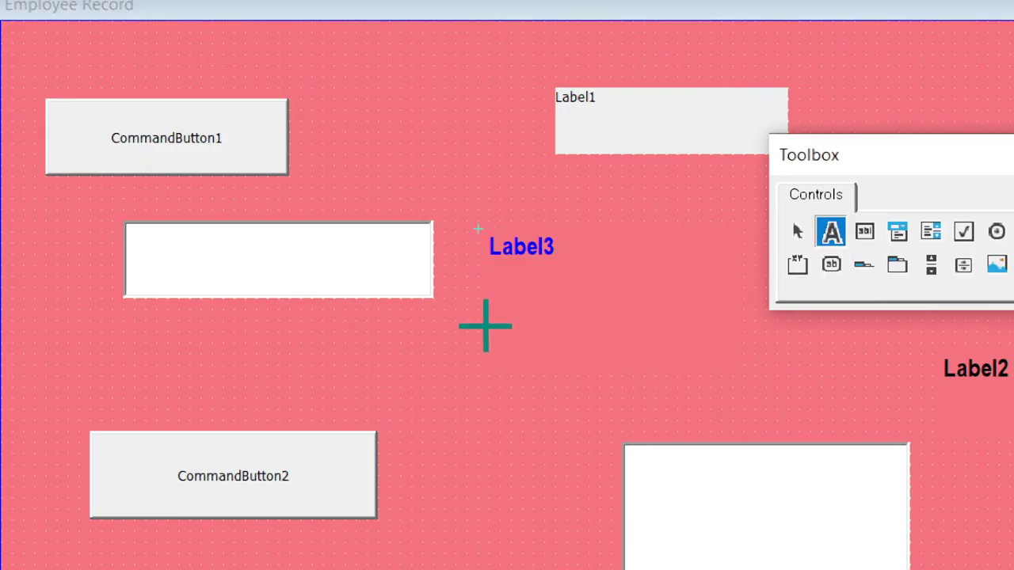
left_click_drag(474, 305, 690, 368)
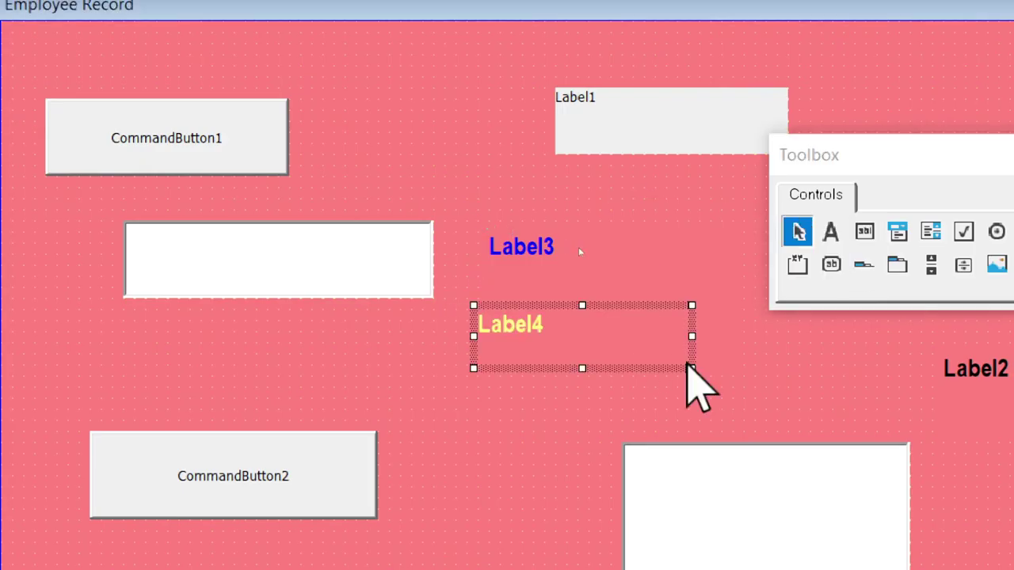
Draw Frame1 to the right of CommandButton2
left_click(797, 266)
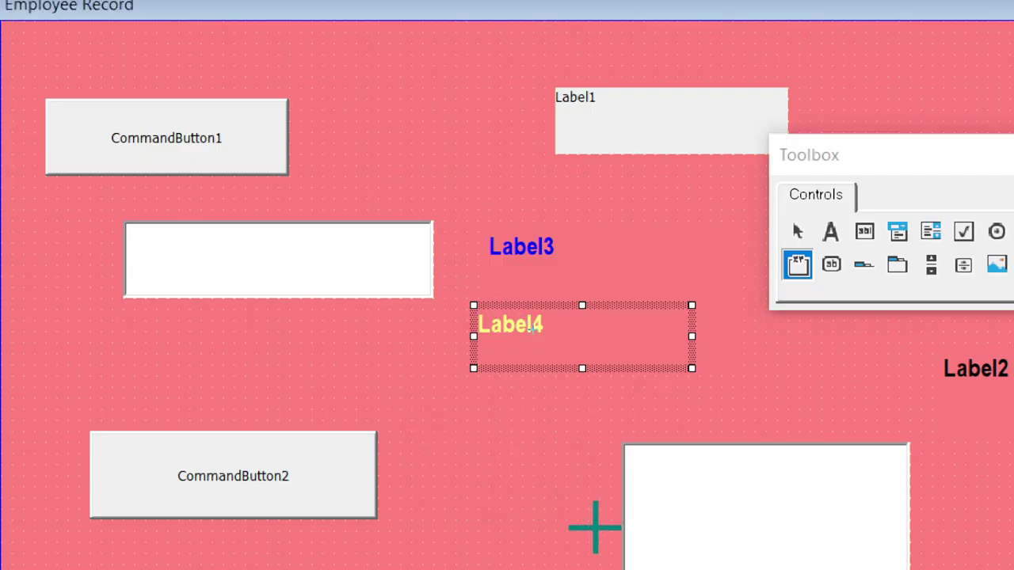
left_click_drag(424, 424, 594, 522)
left_click(686, 353)
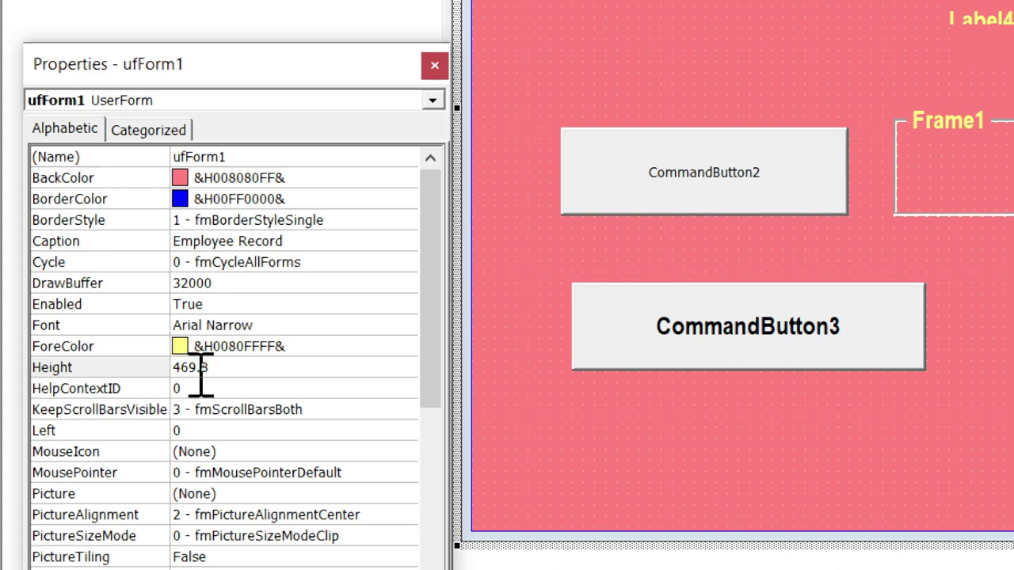
Set the form's Height property to 500
left_click(143, 368)
type("2")
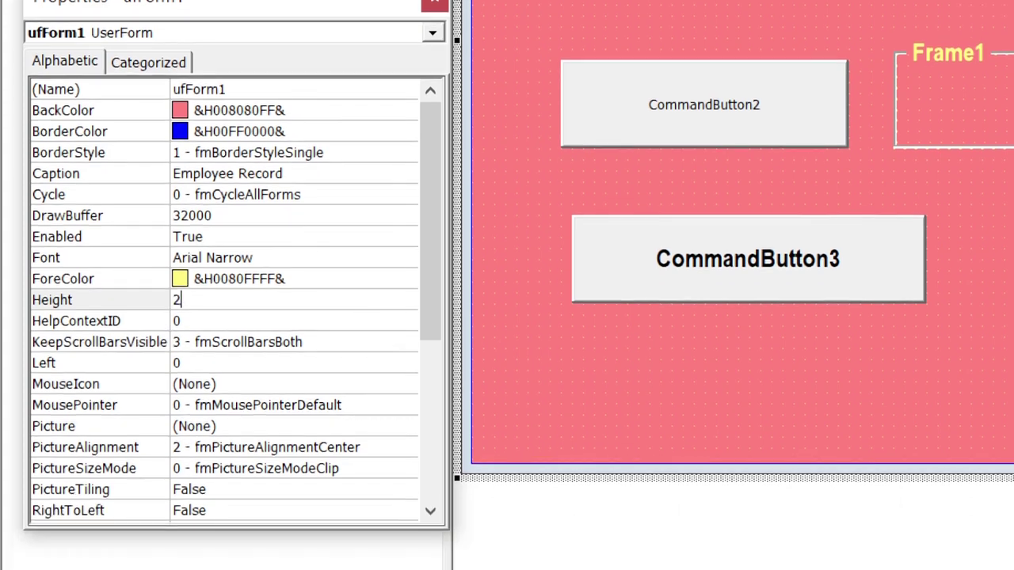
type("00")
left_click(143, 298)
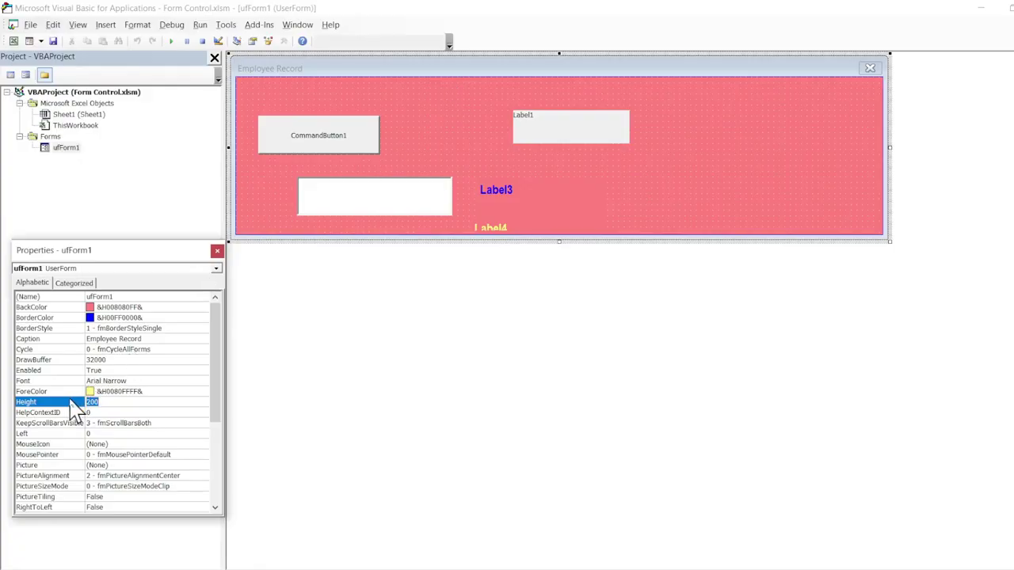
type("5")
key("Return")
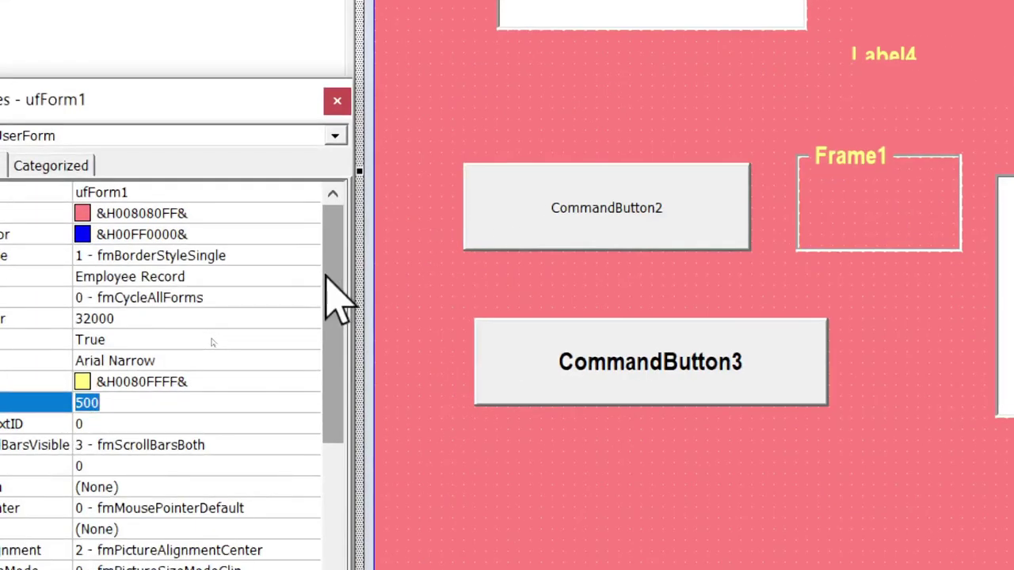
Set the form's Width property to 500
left_click_drag(329, 277, 342, 452)
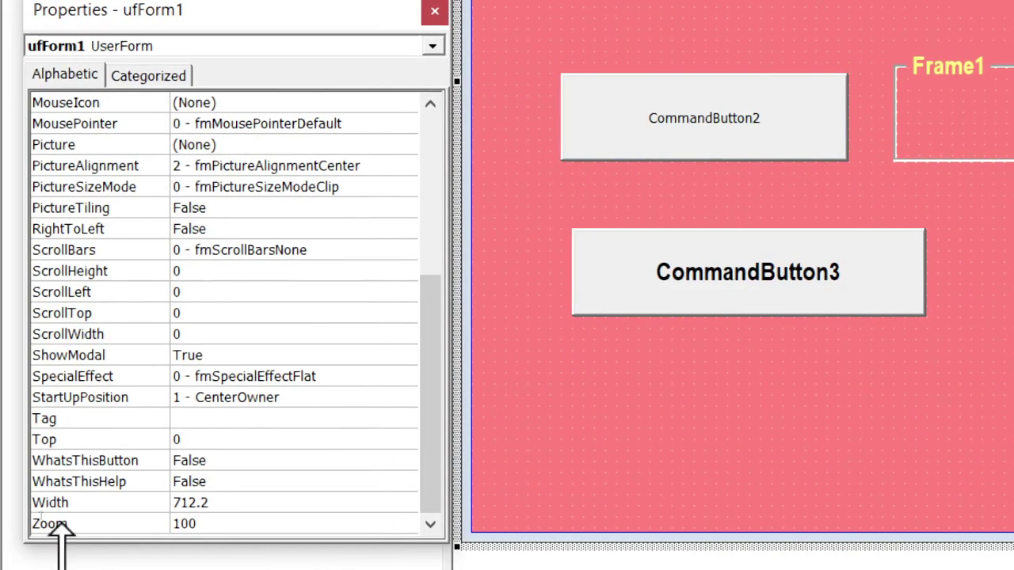
left_click(83, 502)
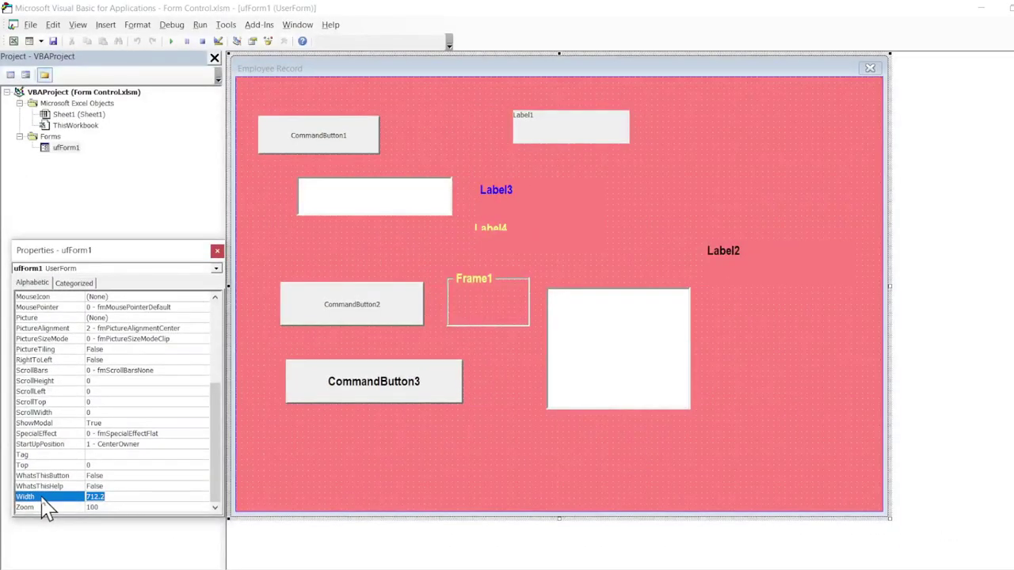
type("200")
key("Return")
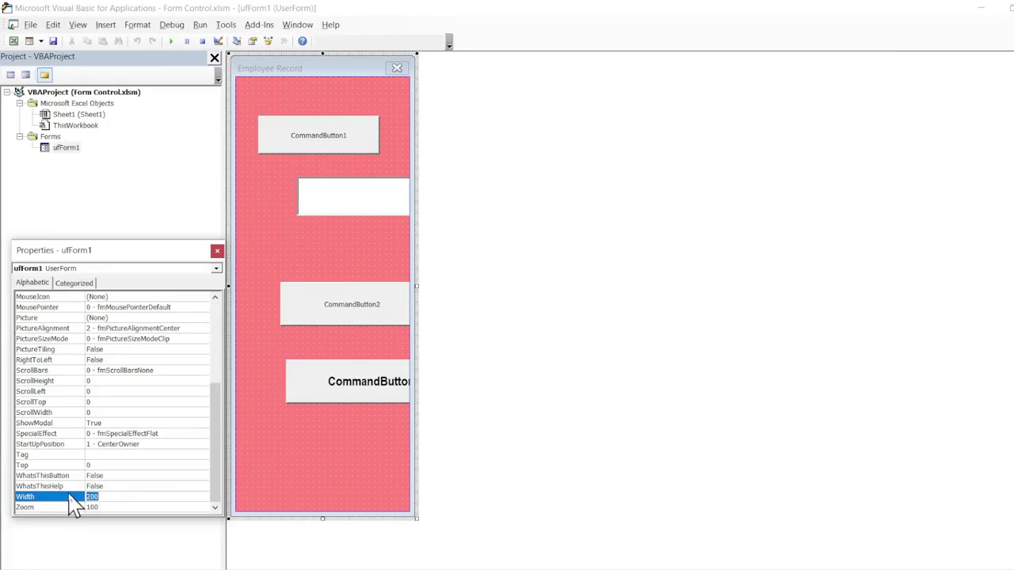
type("500")
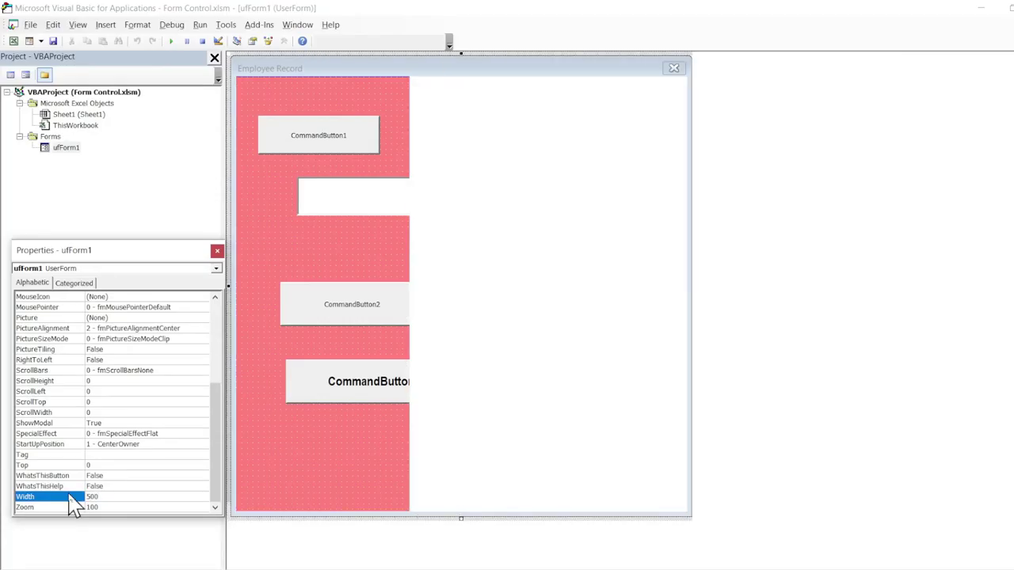
key("Return")
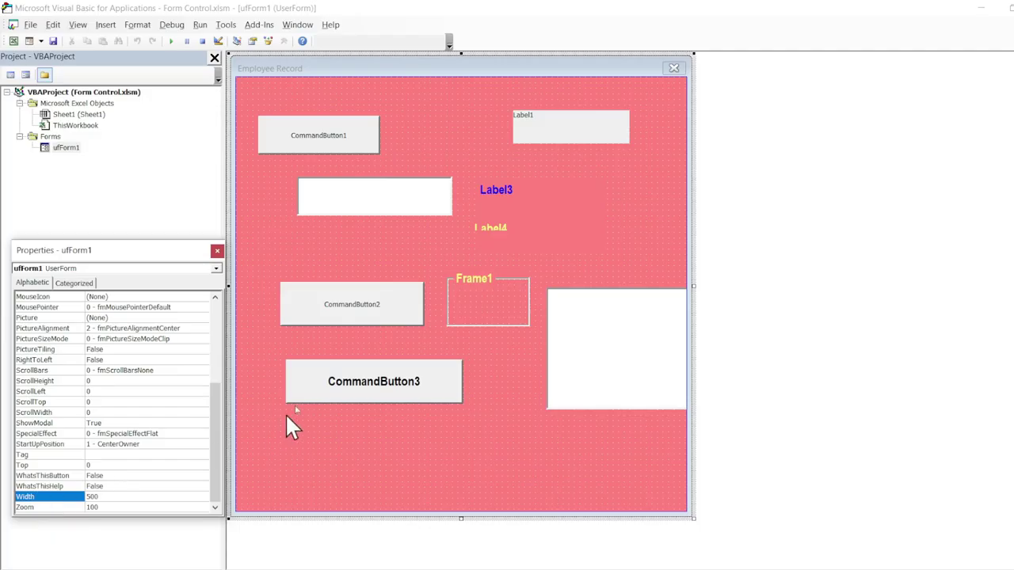
left_click(415, 297)
left_click(455, 298)
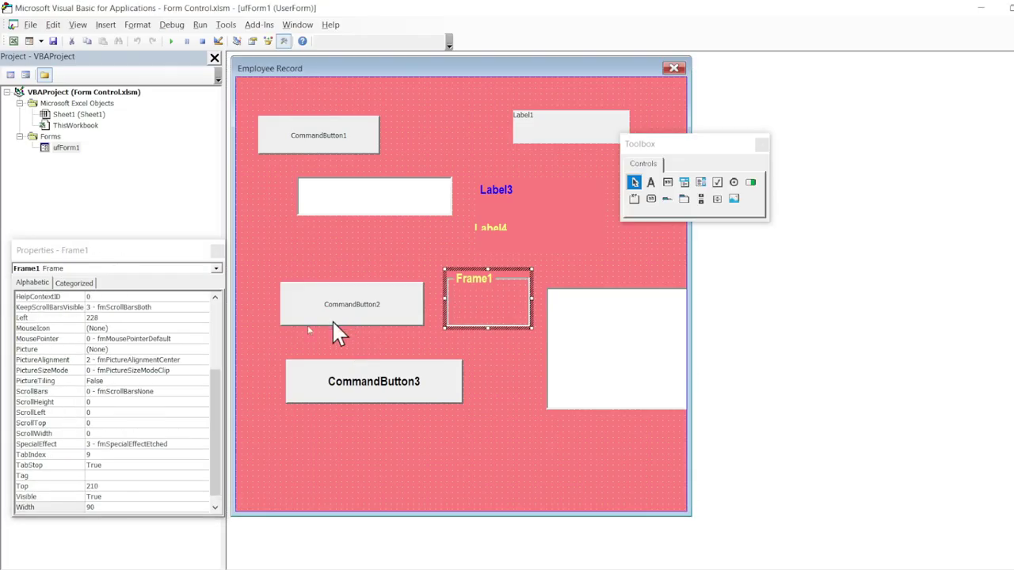
left_click(147, 255)
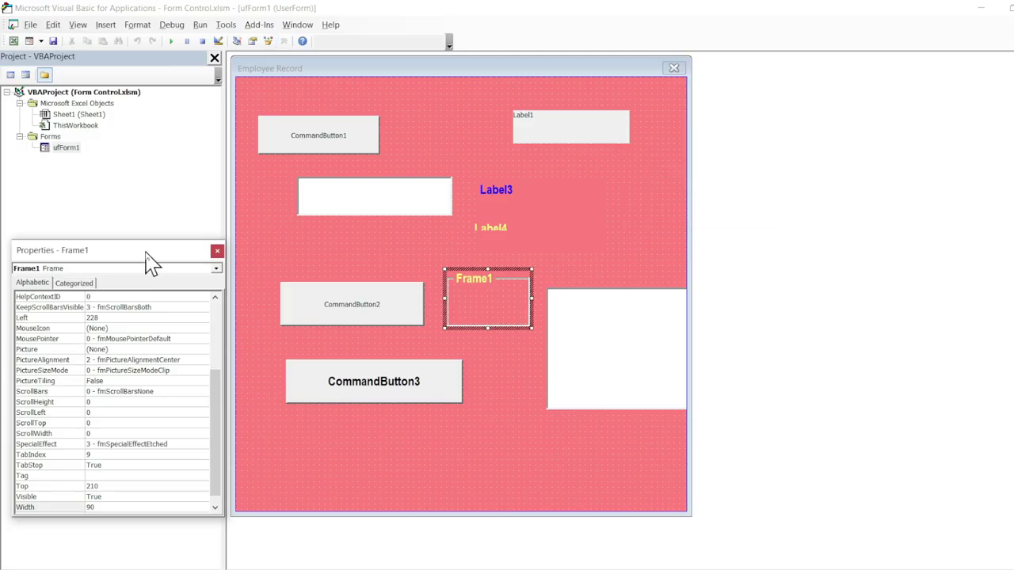
left_click(346, 204)
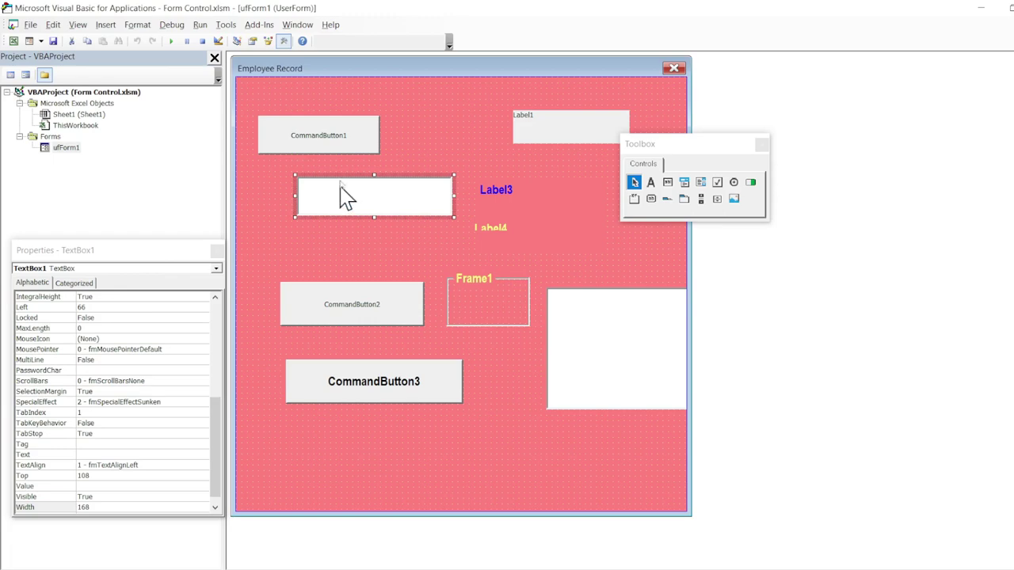
left_click(336, 150)
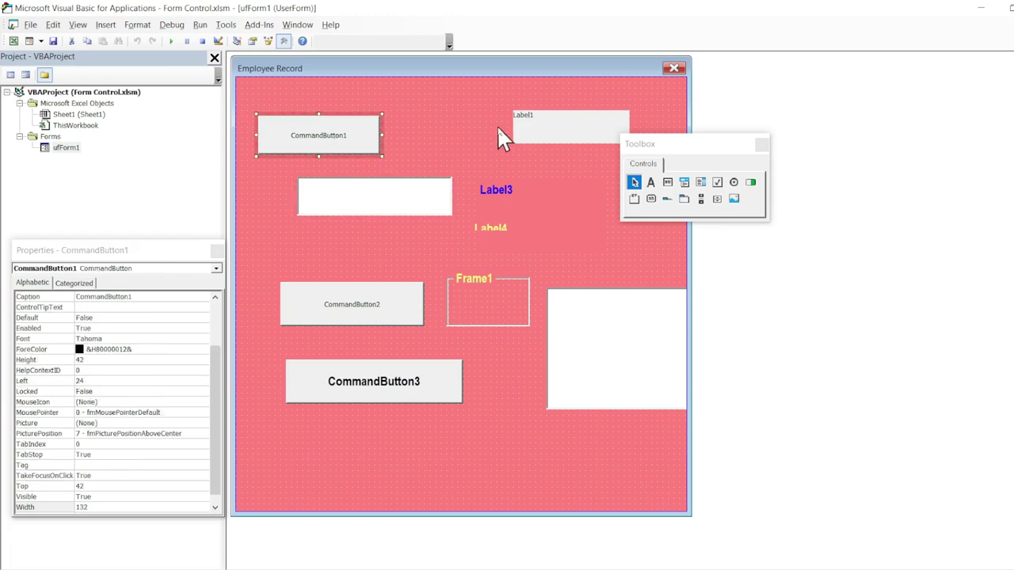
left_click(552, 135)
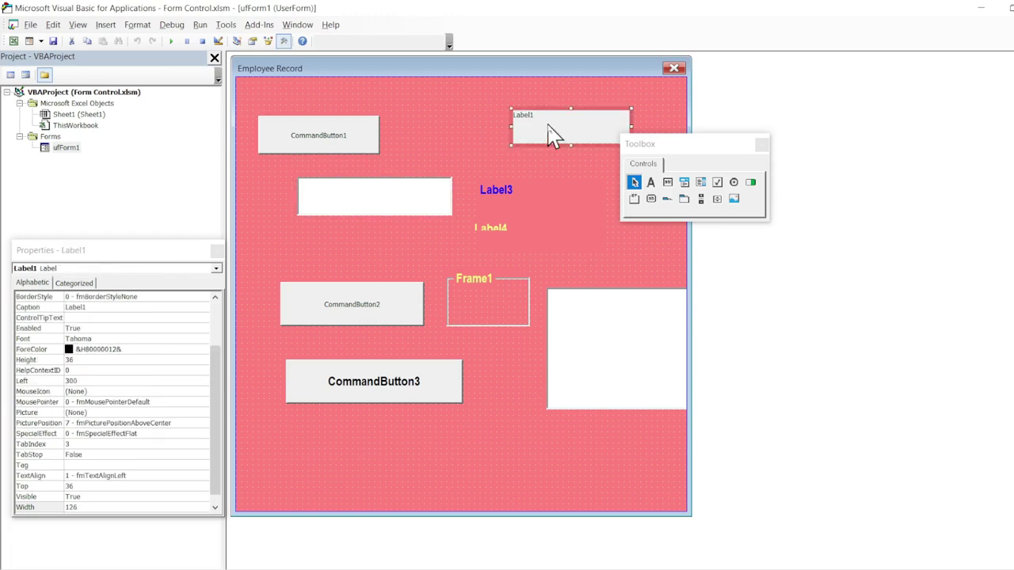
left_click(505, 200)
left_click(466, 282)
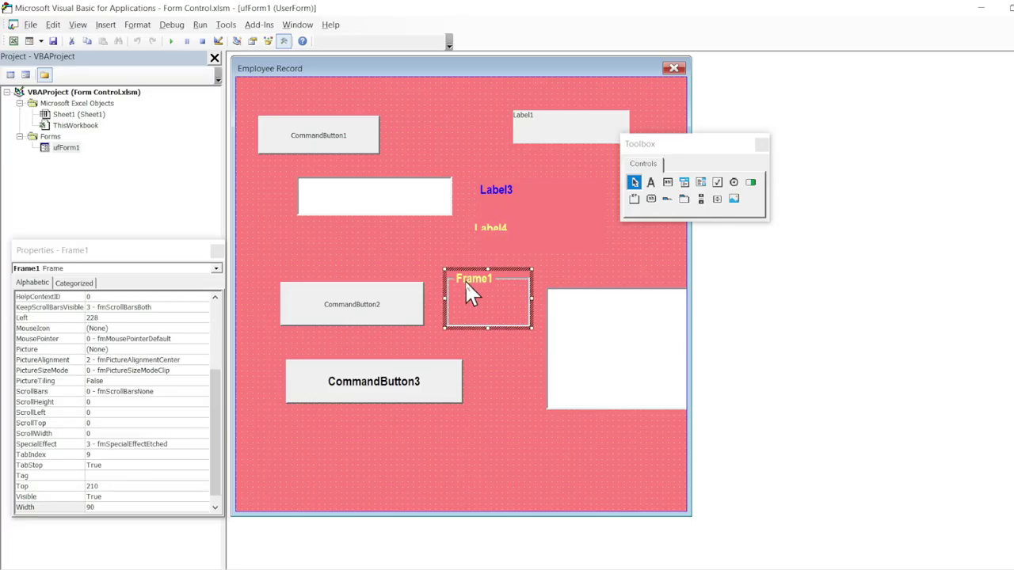
left_click(571, 336)
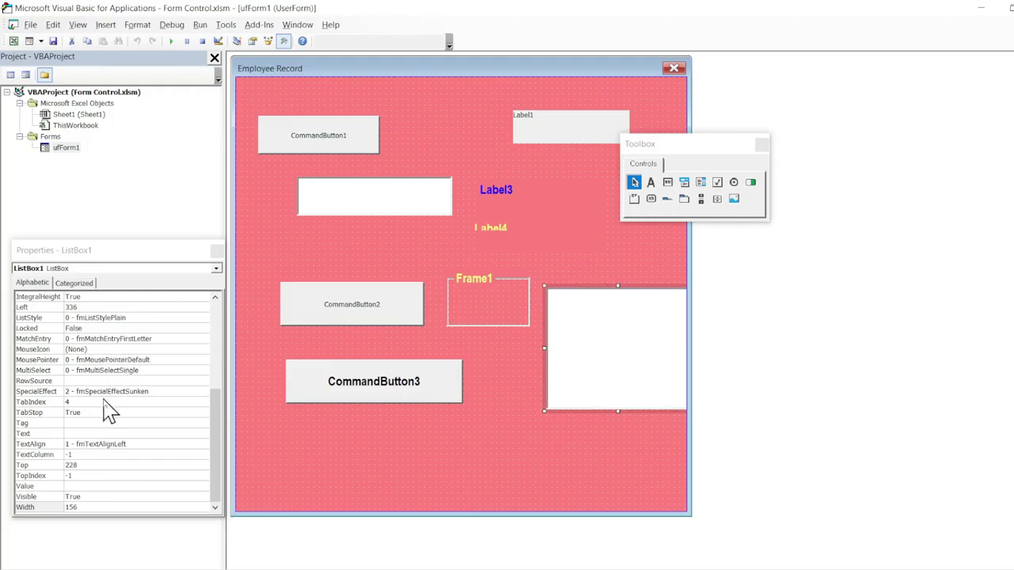
left_click(293, 431)
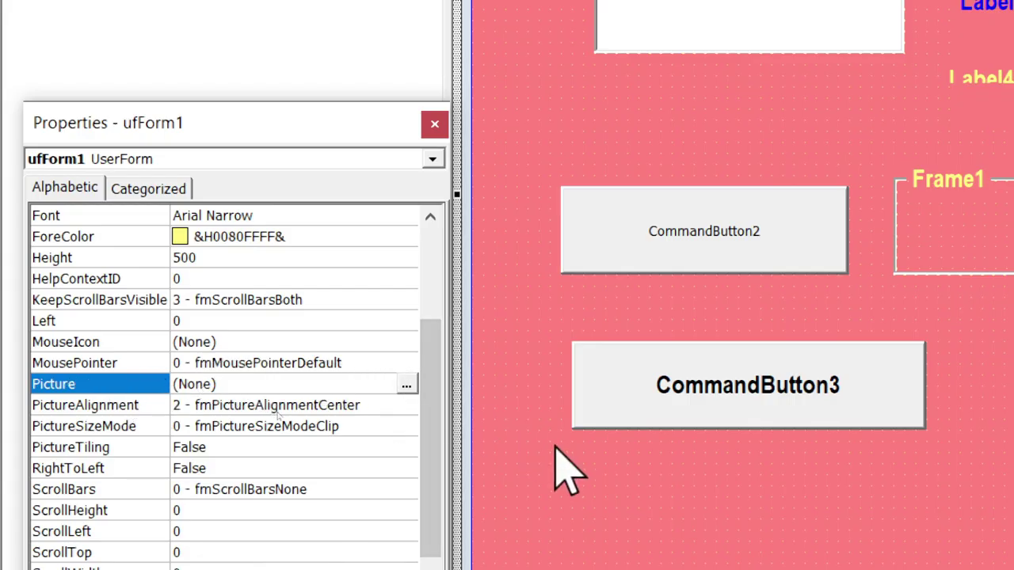
Load a beach photo as the form's background Picture and enlarge the form to height 506.4
left_click(405, 382)
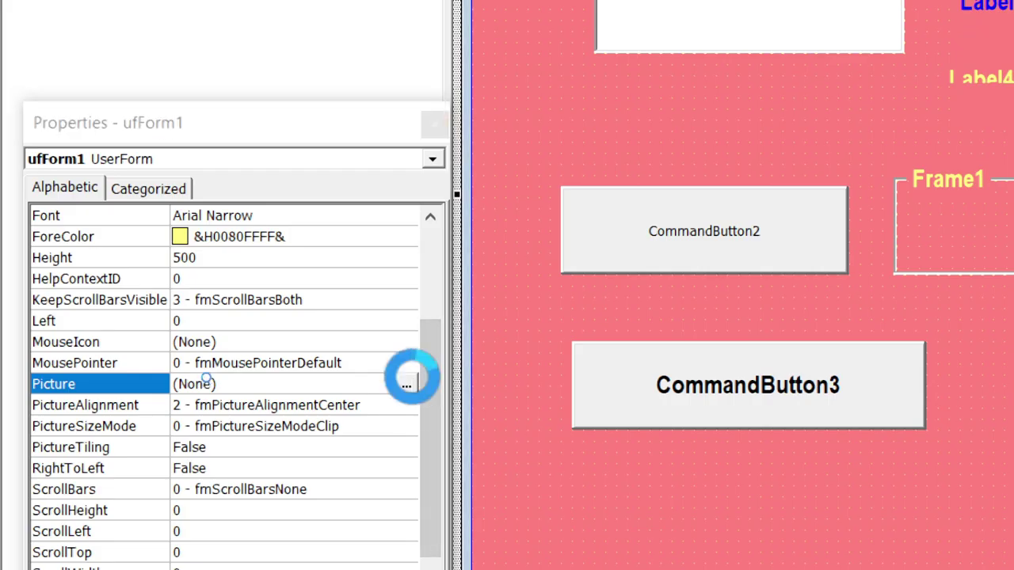
left_click(406, 382)
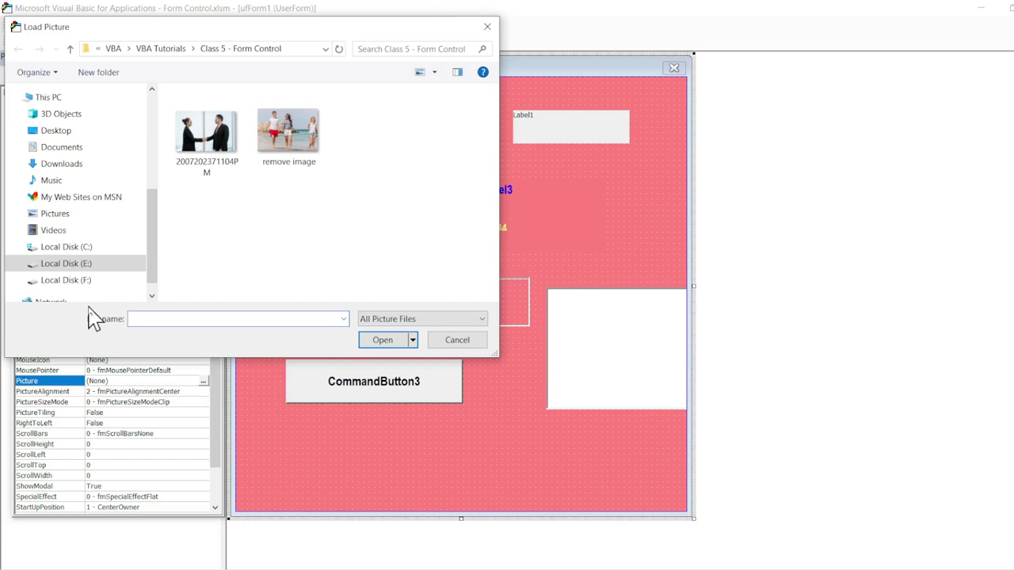
double_click(288, 146)
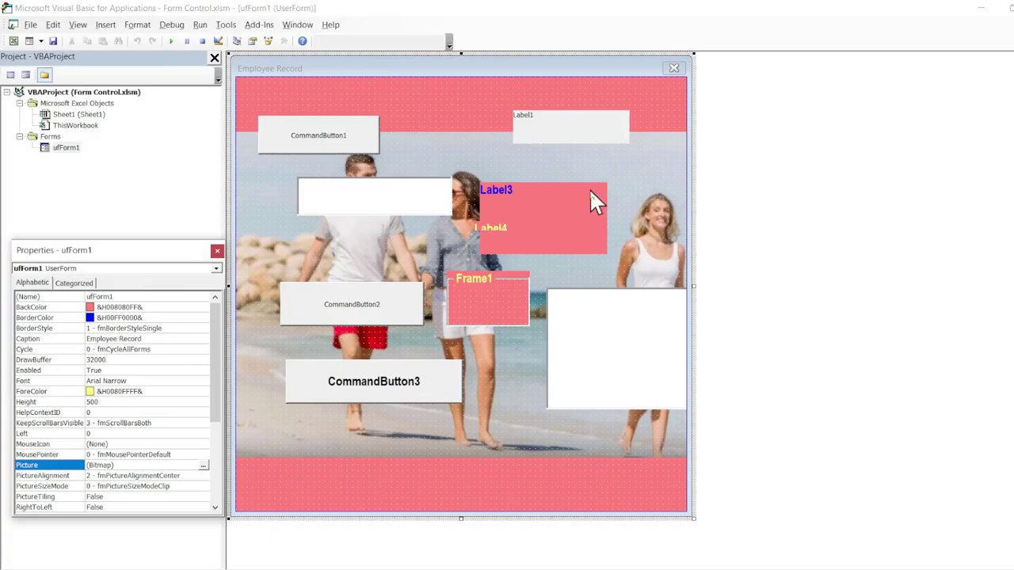
left_click(573, 474)
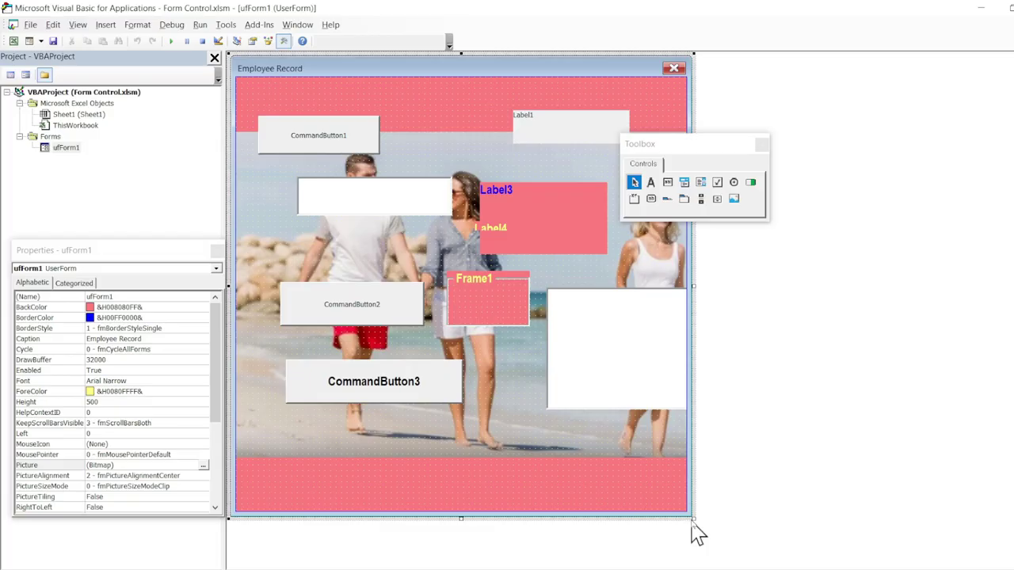
left_click_drag(689, 516, 895, 525)
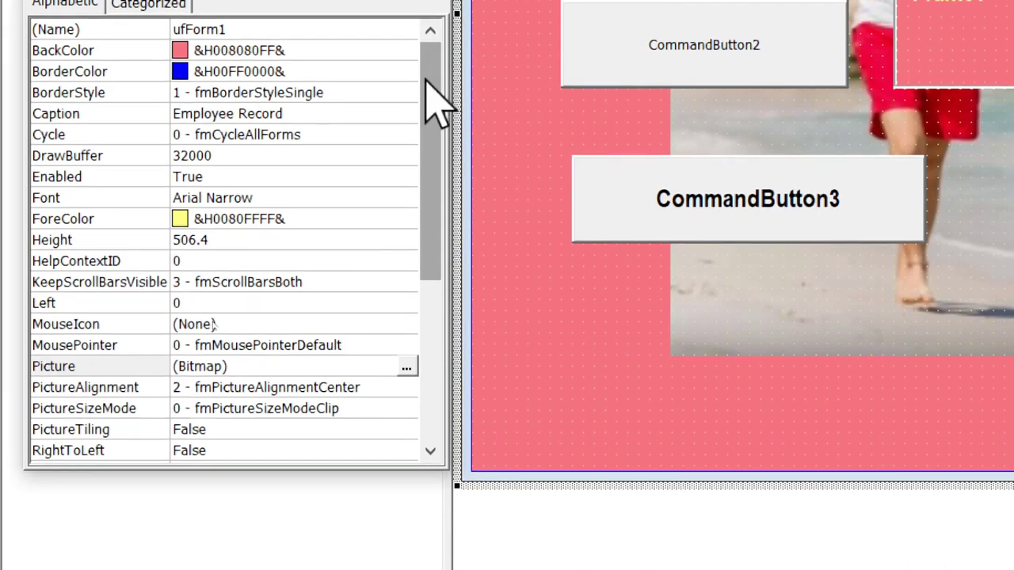
mouse_move(434, 79)
left_mouse_down()
mouse_move(467, 257)
mouse_move(452, 214)
left_mouse_up()
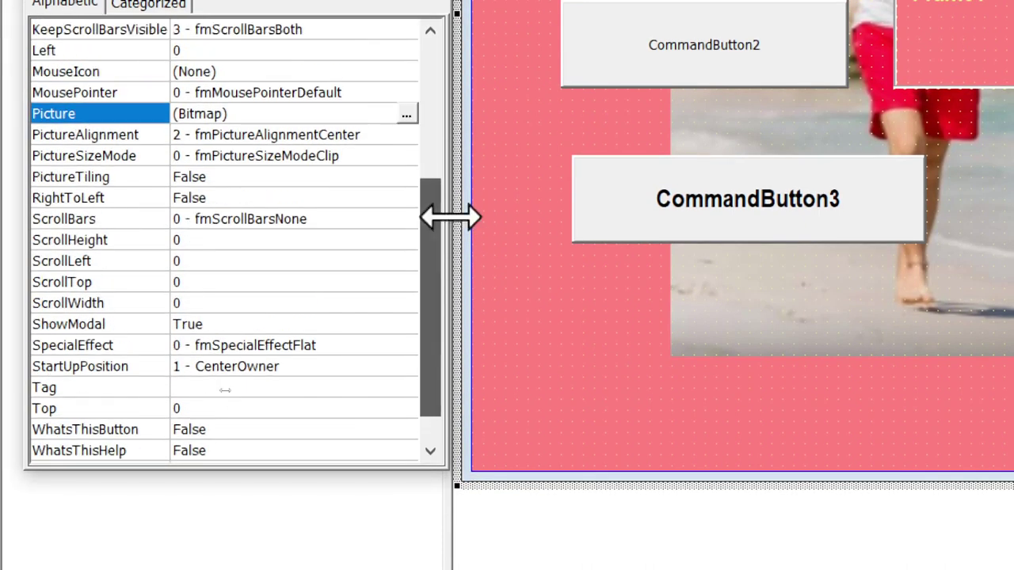
left_click(79, 142)
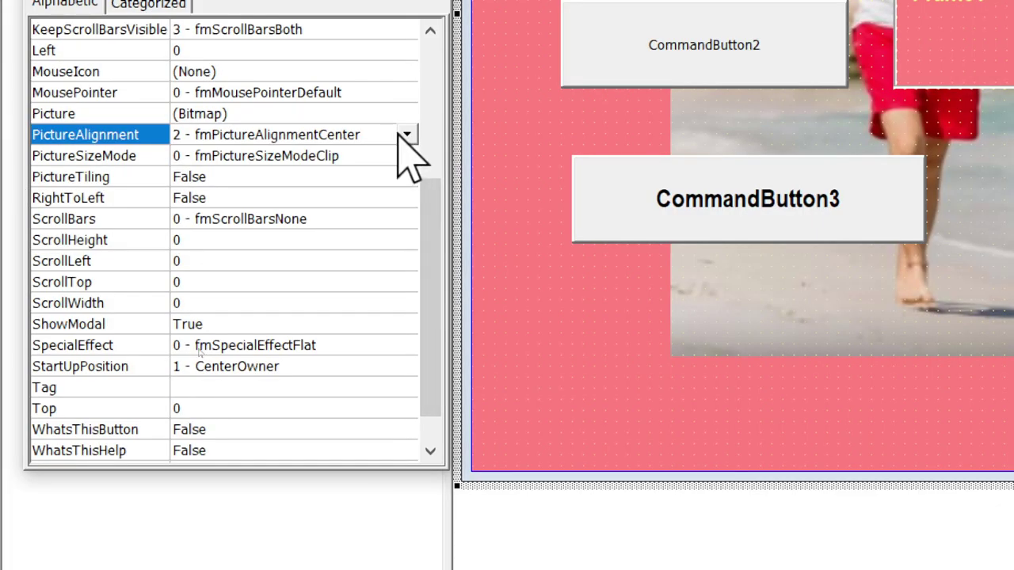
left_click(406, 135)
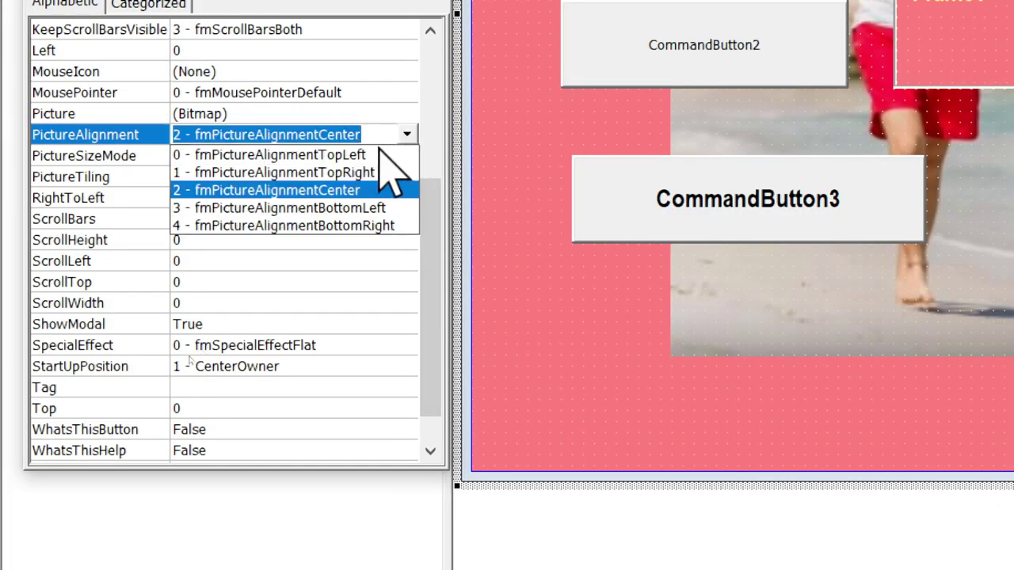
left_click(353, 155)
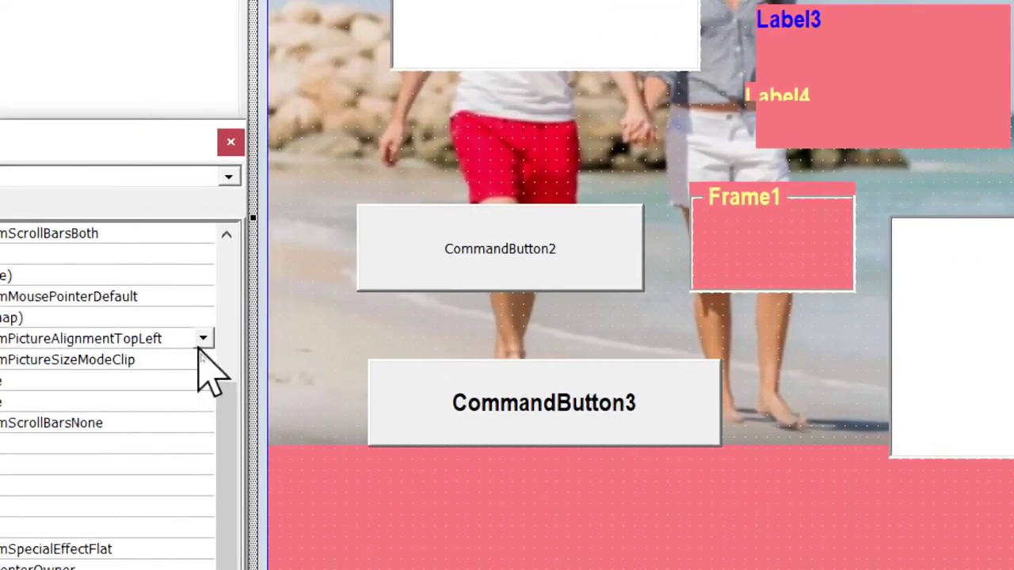
left_click(203, 339)
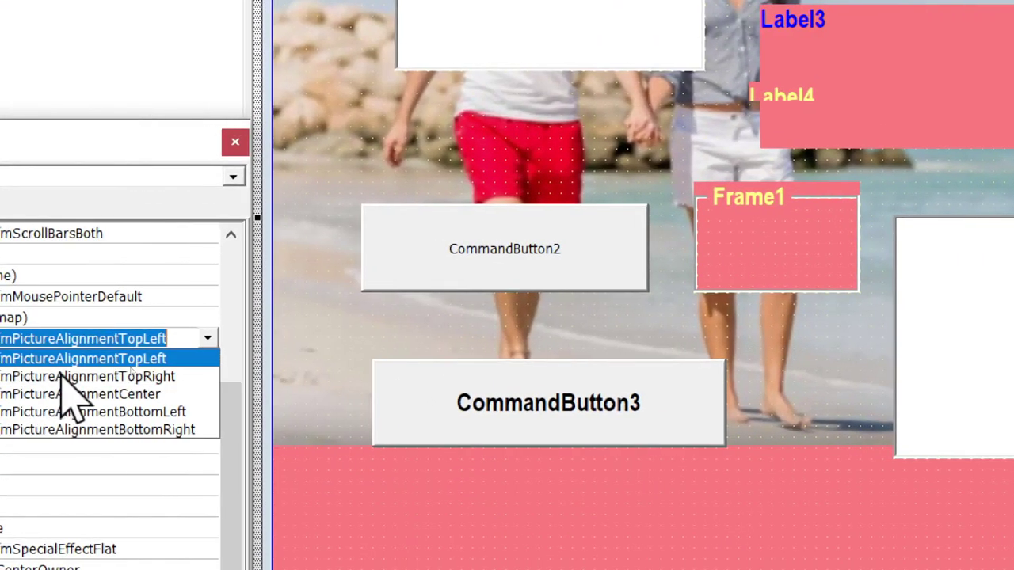
left_click(94, 376)
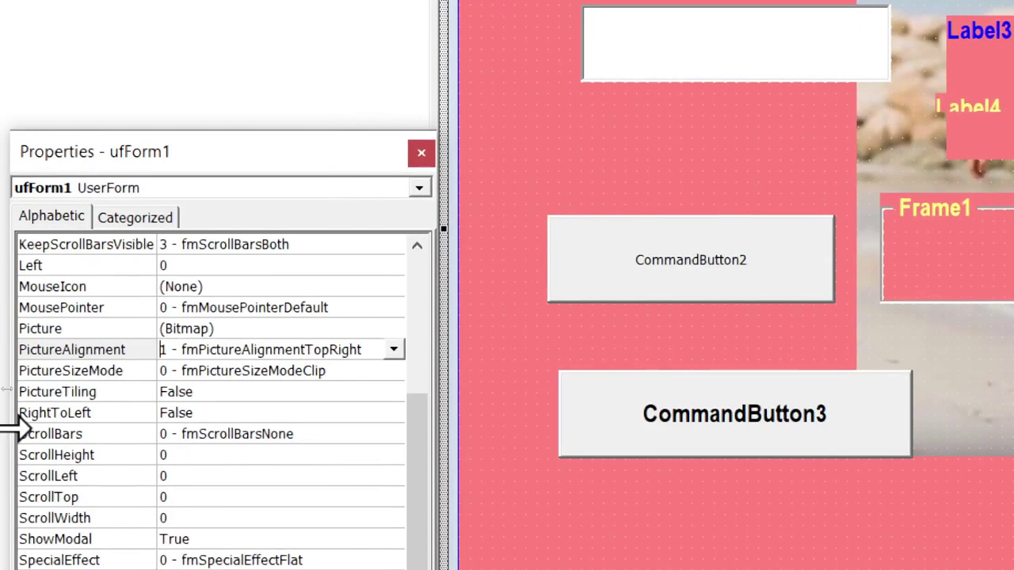
left_click(395, 349)
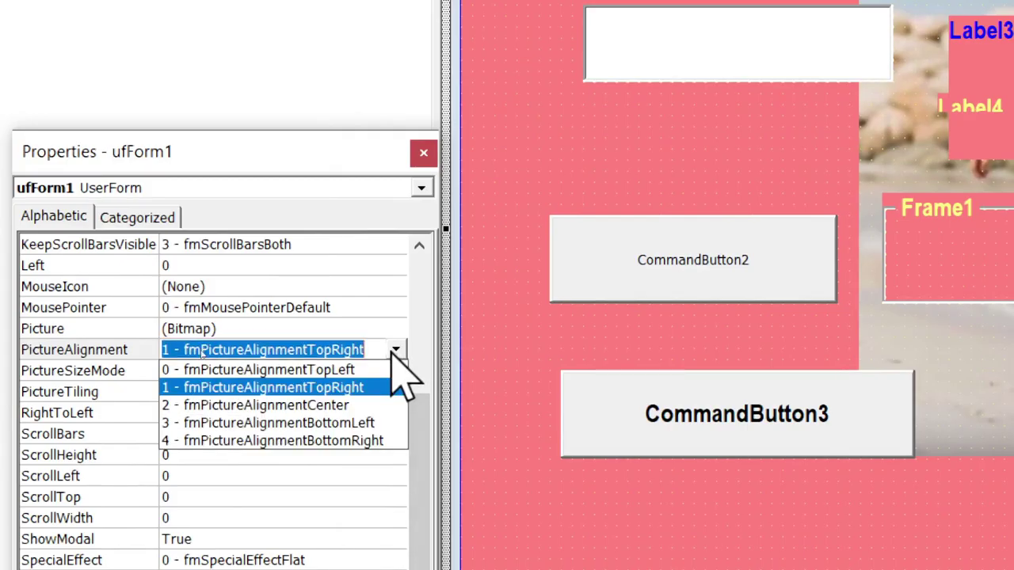
left_click(309, 424)
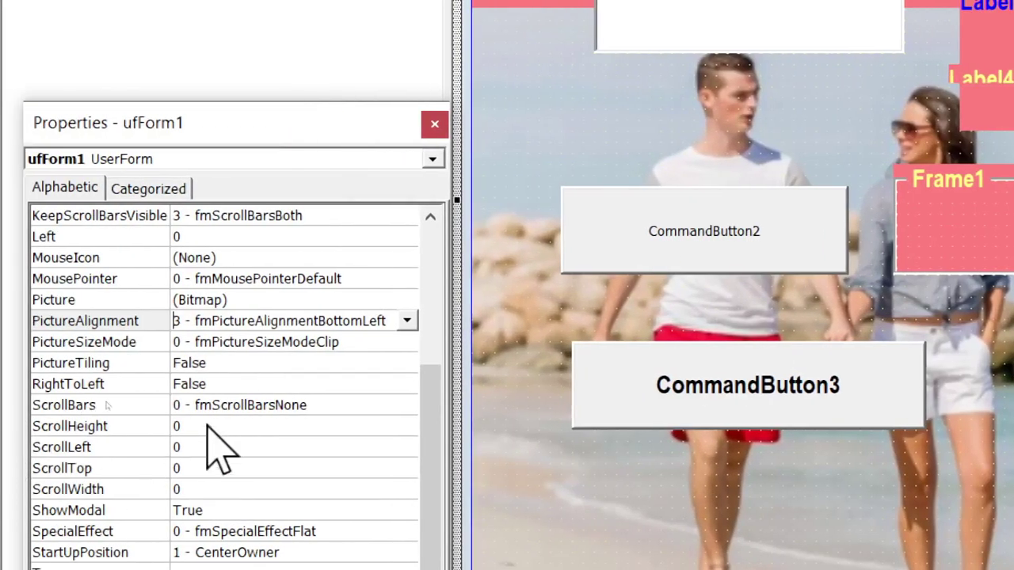
left_click(405, 321)
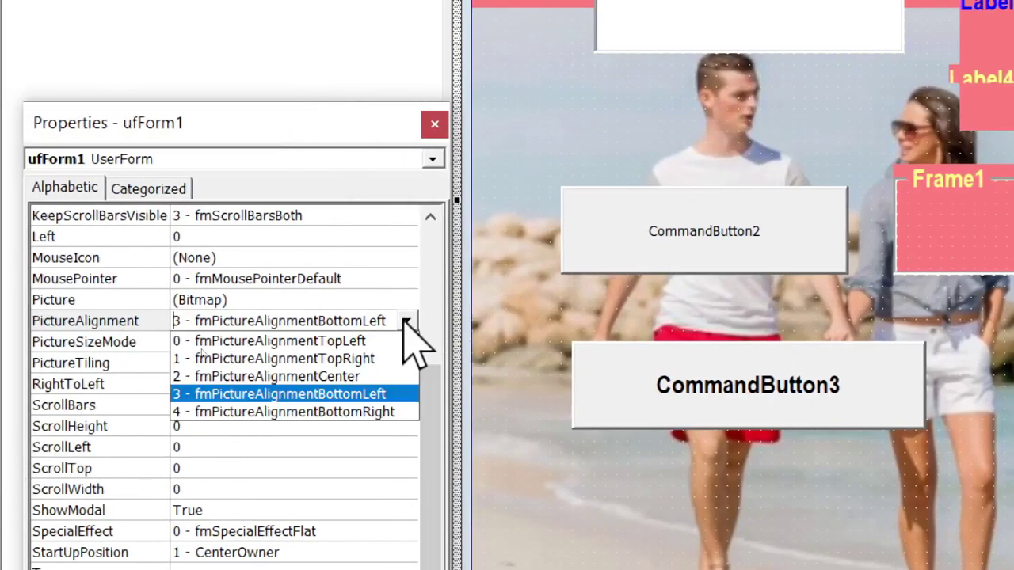
left_click(339, 413)
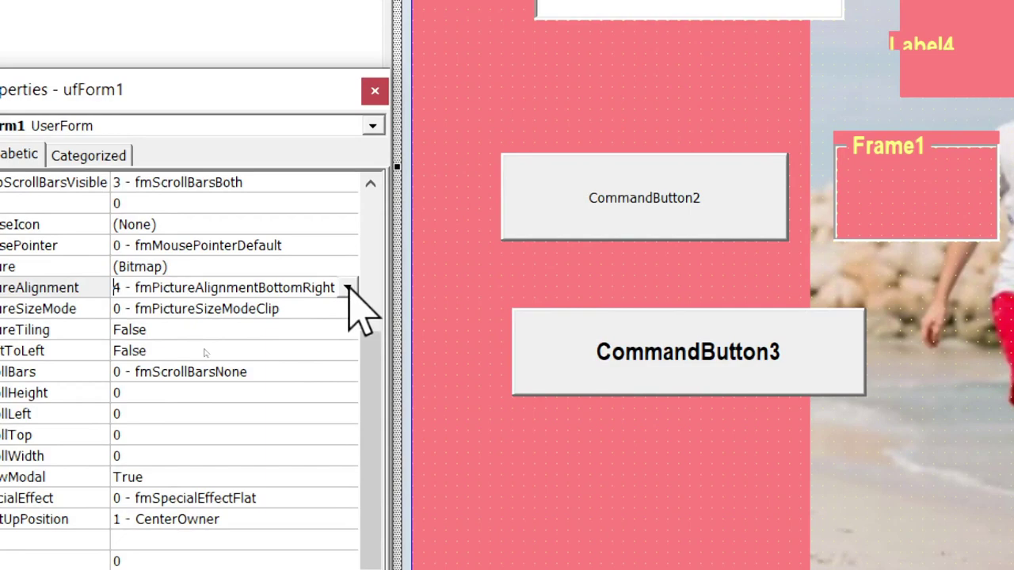
left_click(347, 288)
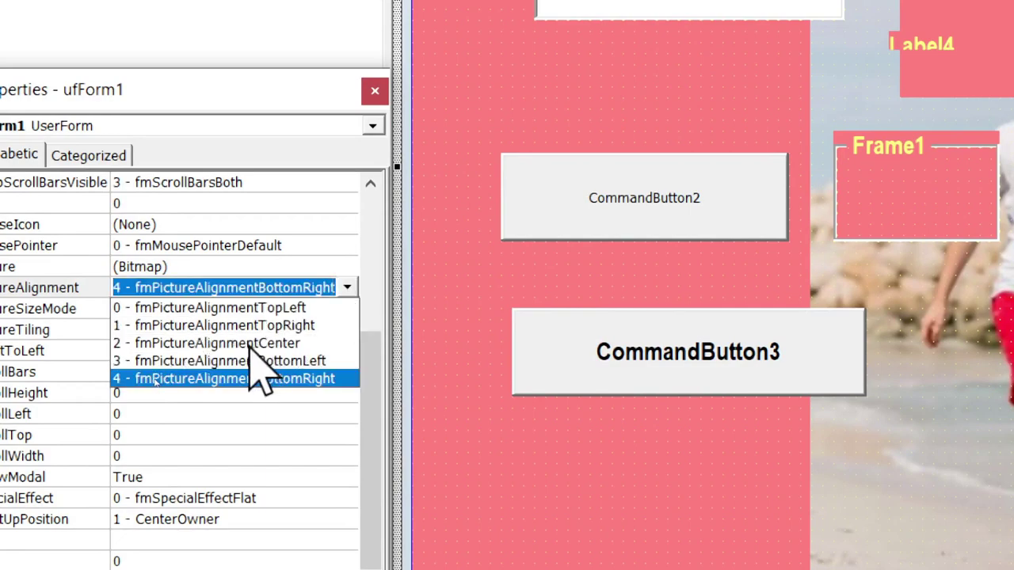
left_click(252, 345)
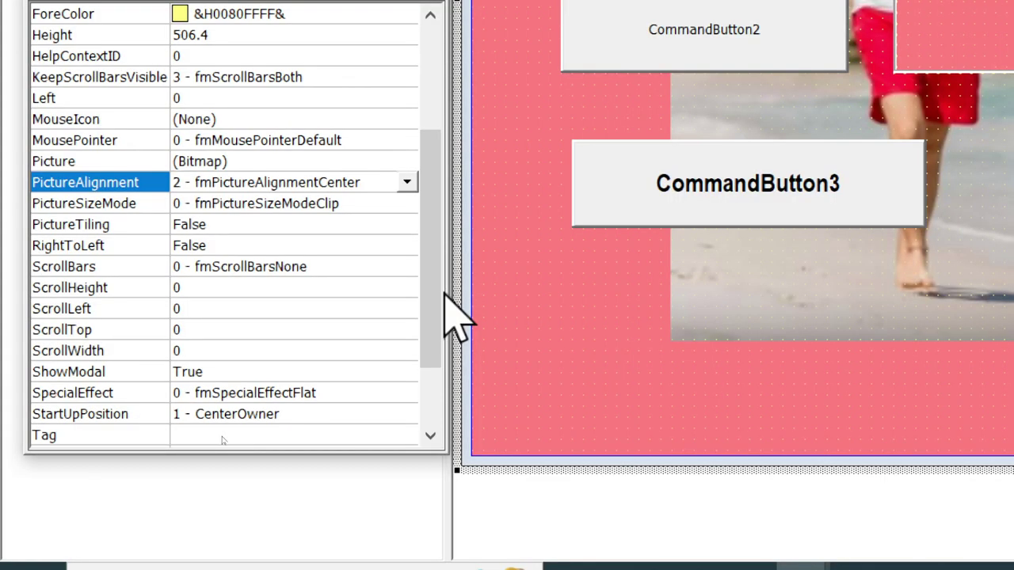
left_click(117, 203)
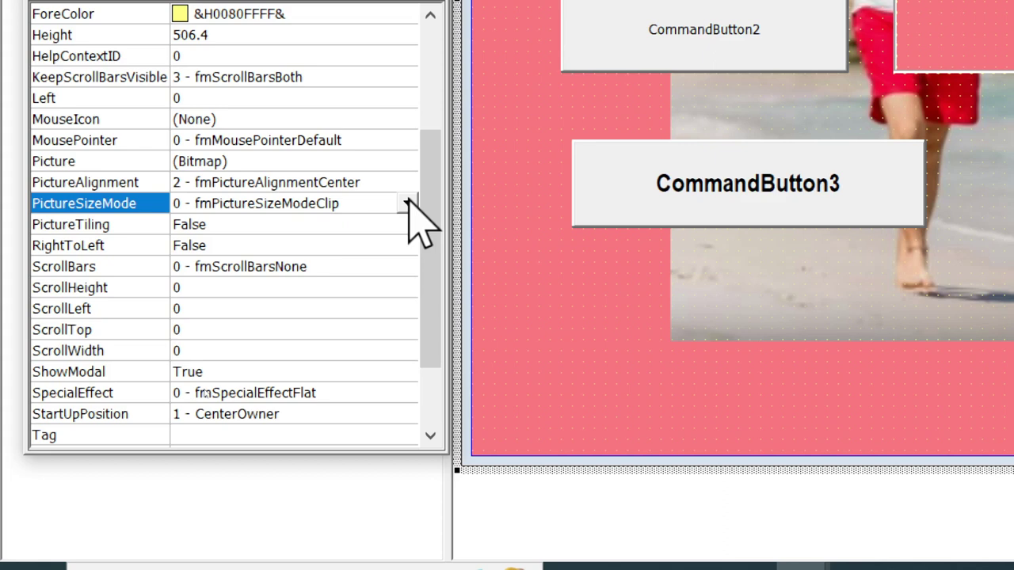
left_click(407, 203)
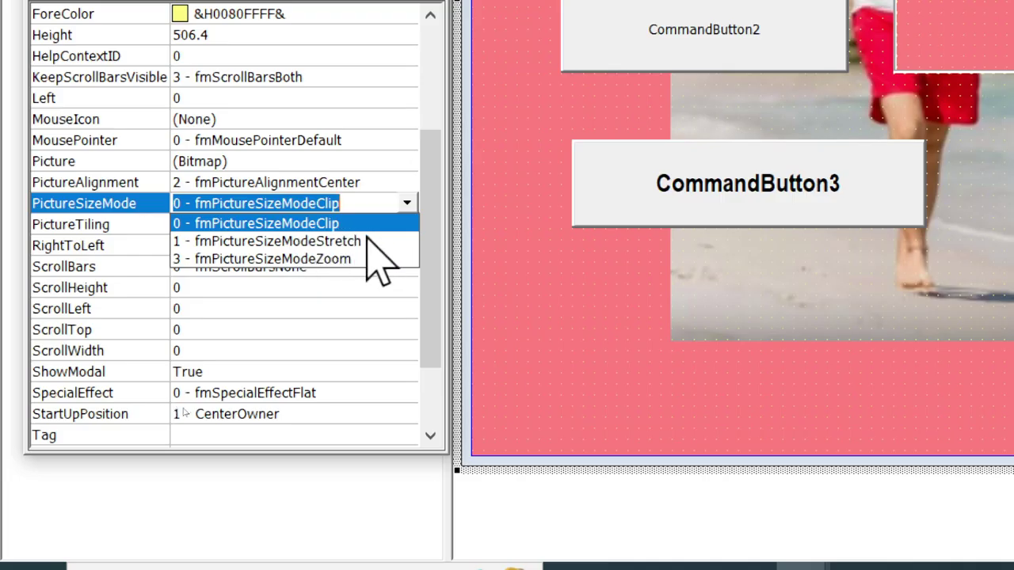
left_click(309, 258)
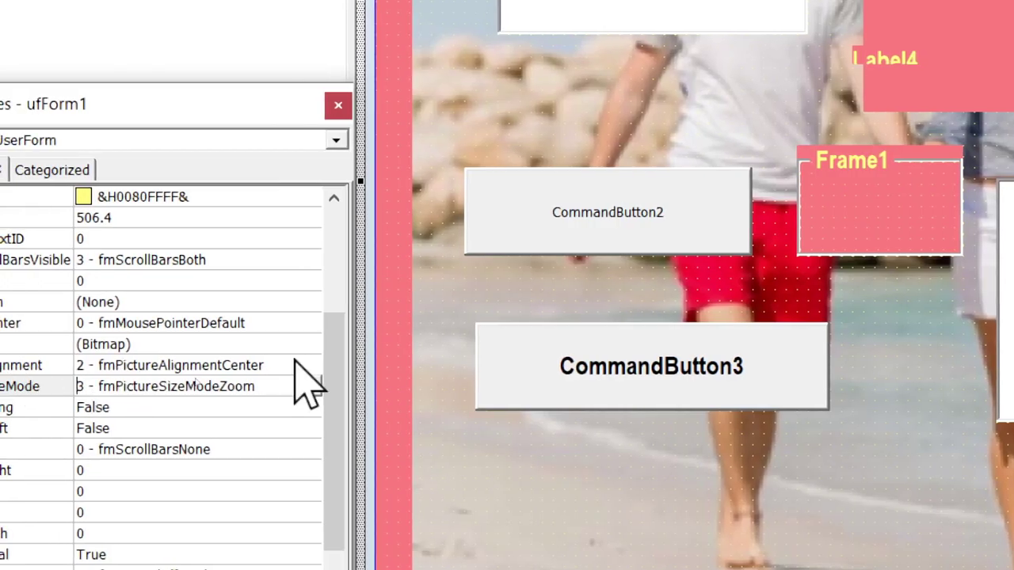
left_click(310, 387)
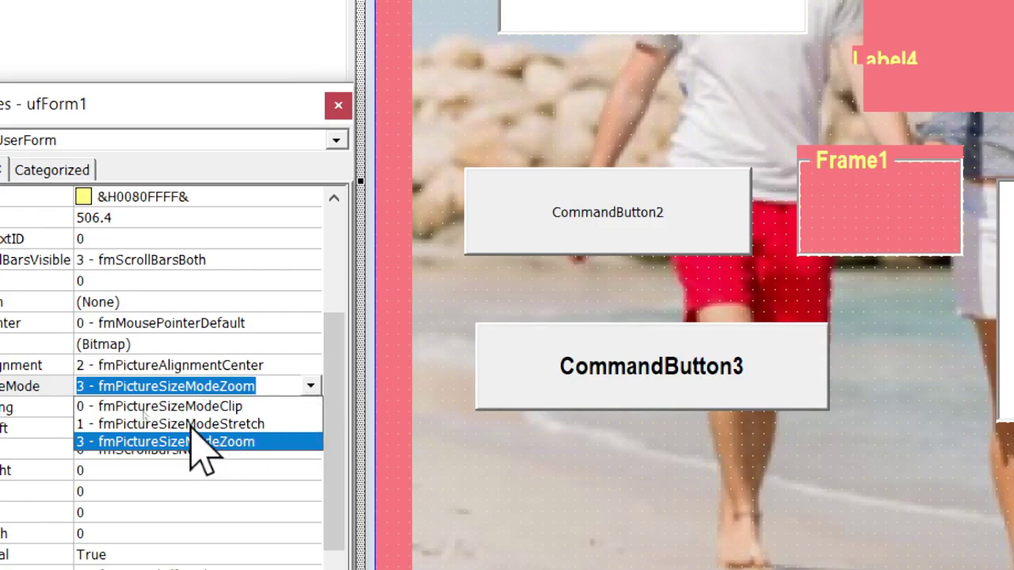
left_click(191, 426)
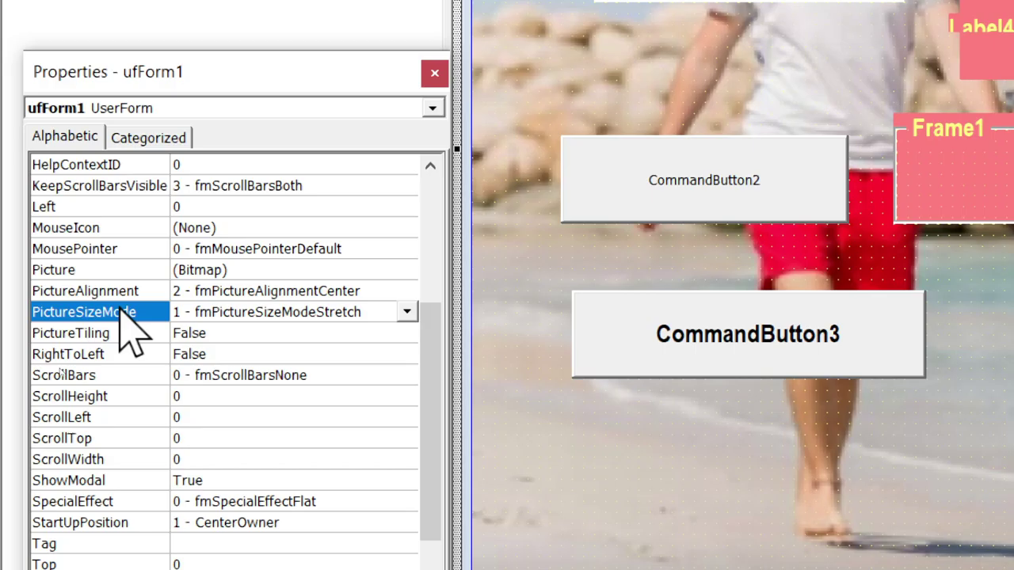
left_click(409, 315)
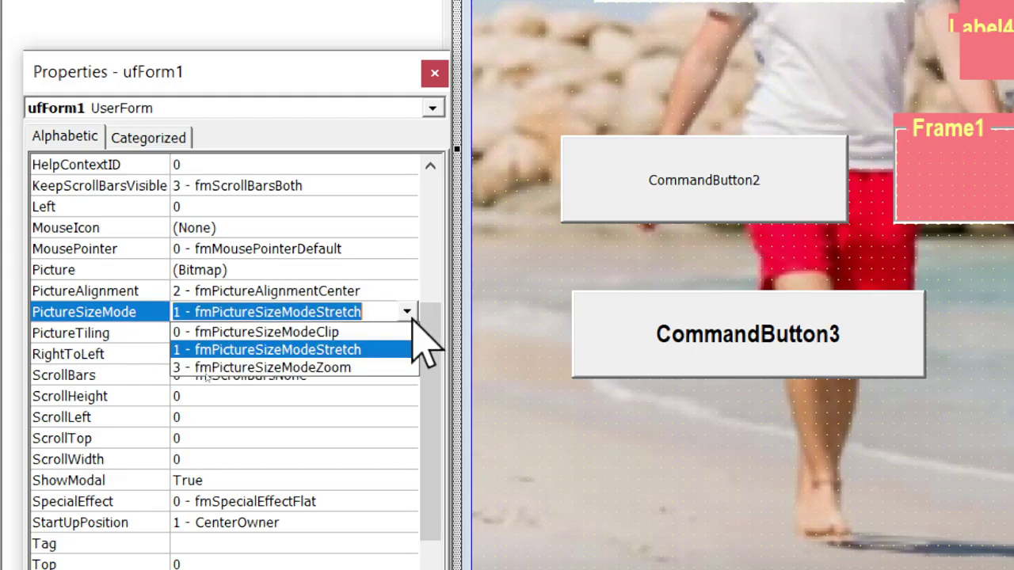
left_click(333, 332)
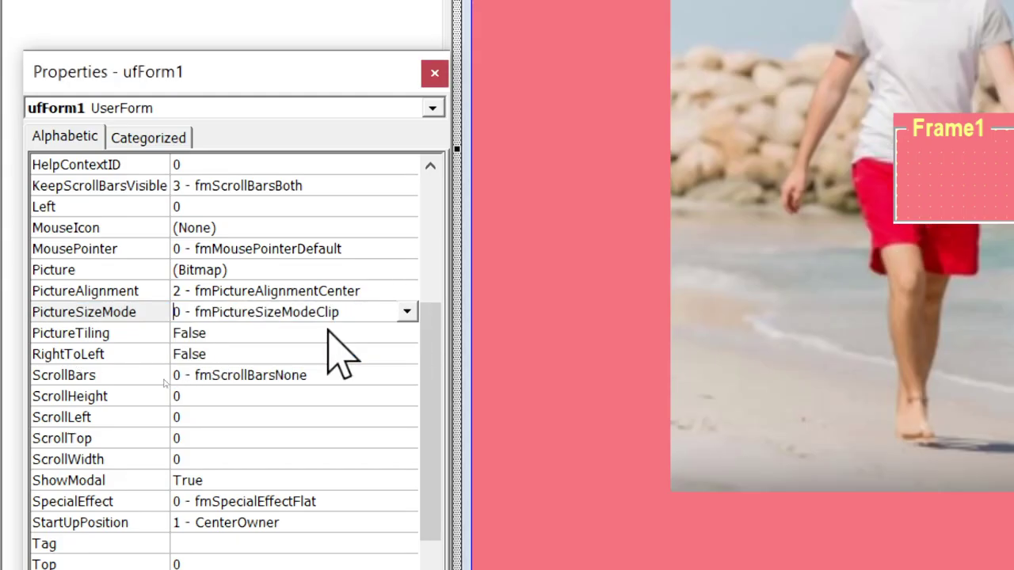
left_click(101, 271)
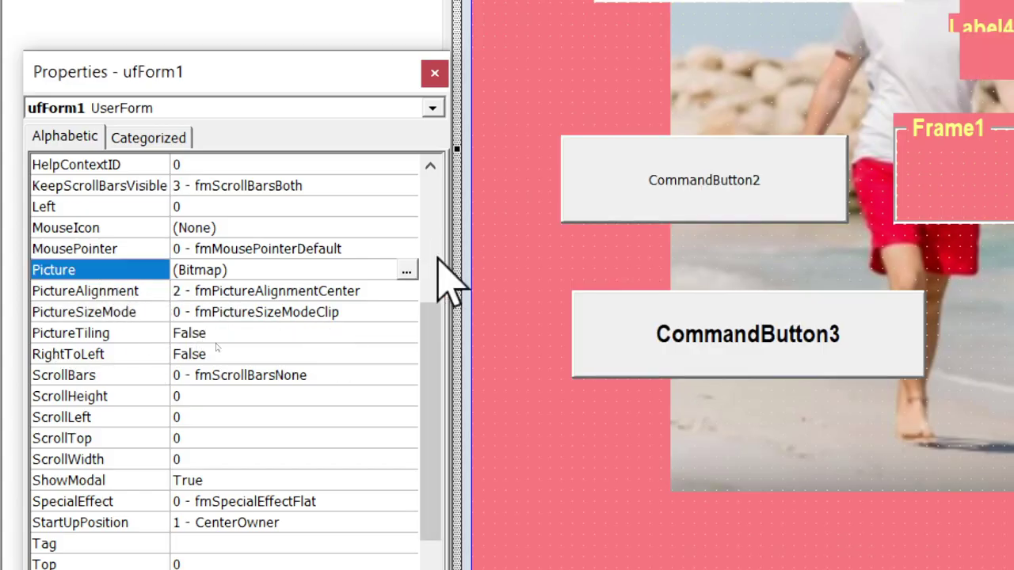
Load the handshake photo as ufForm1's background picture in place of the beach image
left_click(406, 271)
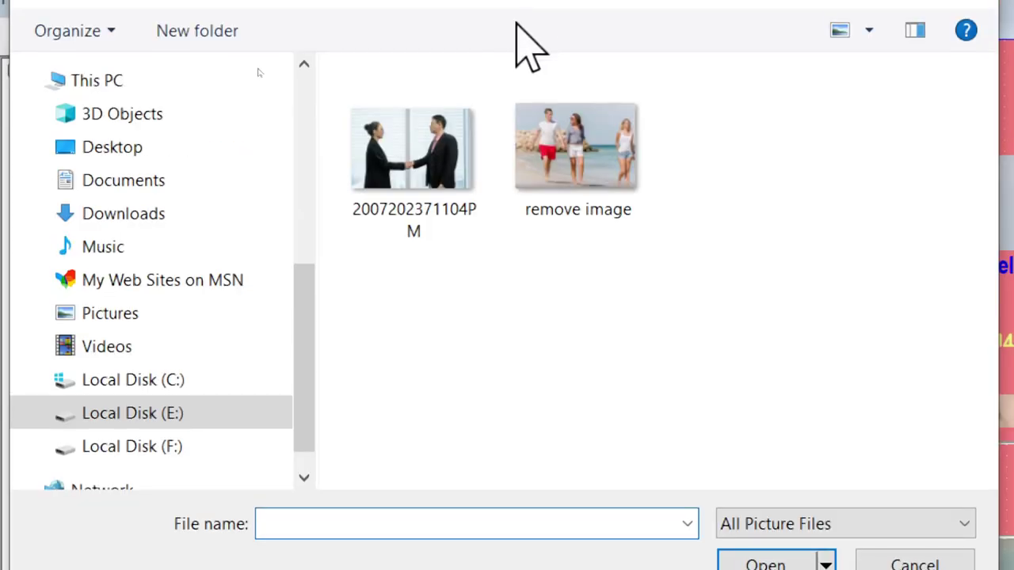
double_click(455, 141)
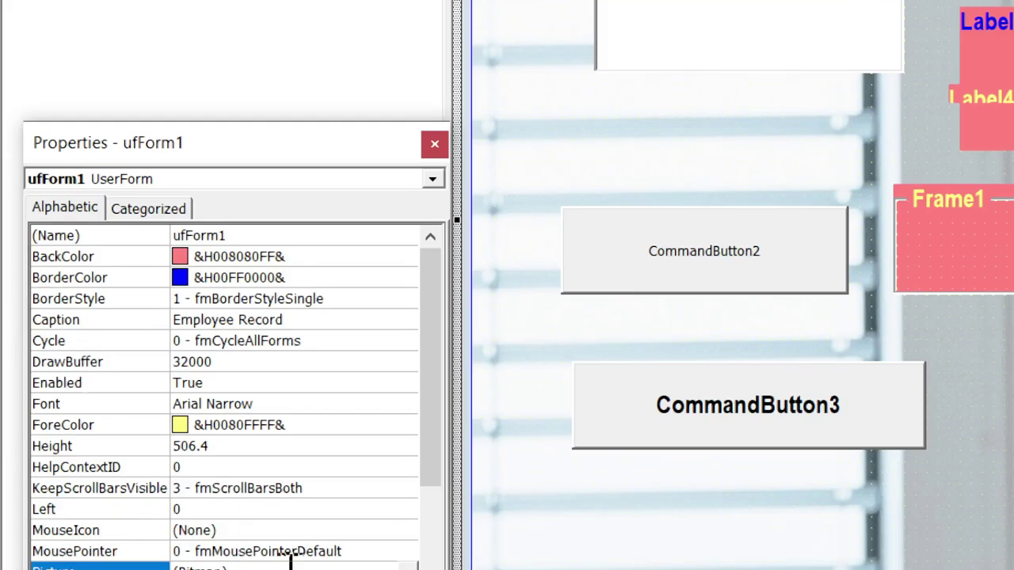
Set ufForm1's PictureSizeMode to 1 - fmPictureSizeModeStretch so the photo fills the form
left_click(88, 418)
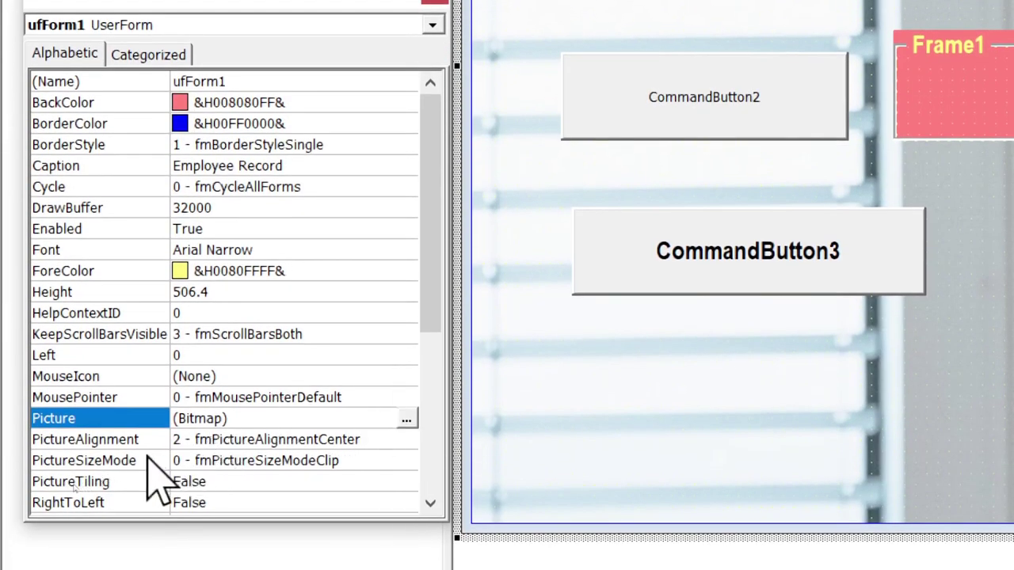
left_click(147, 461)
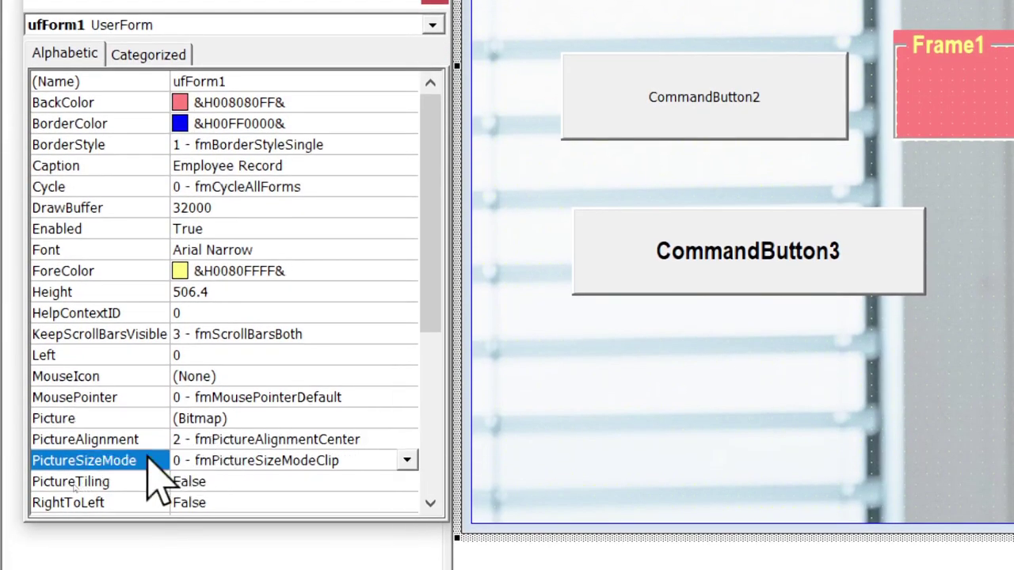
left_click(406, 460)
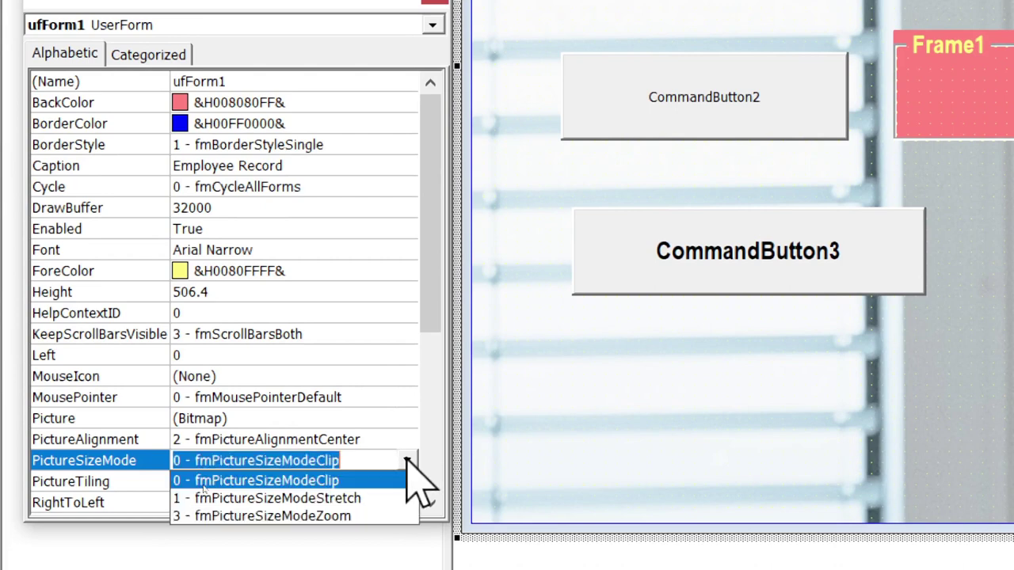
left_click(345, 499)
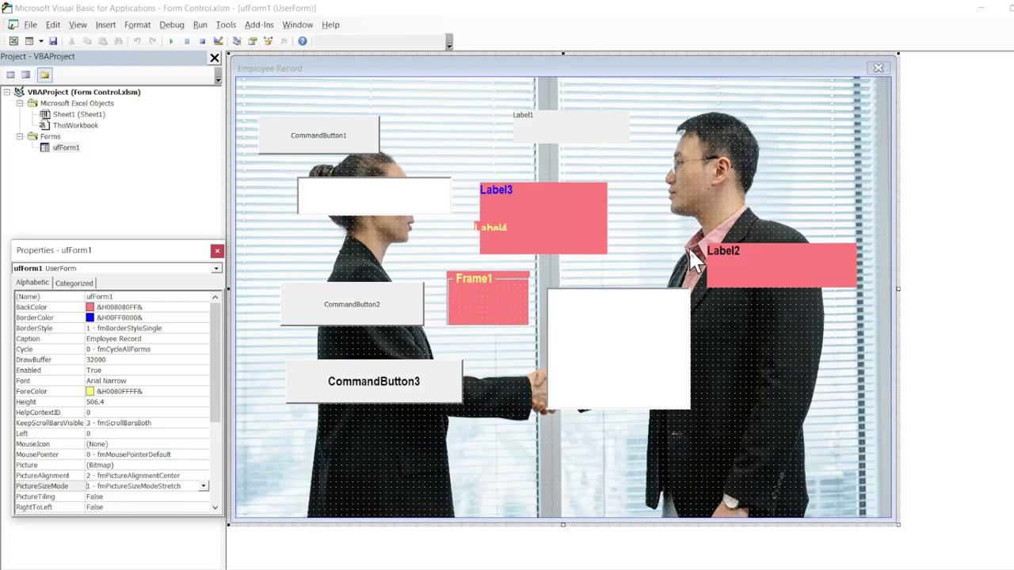
left_click(311, 273)
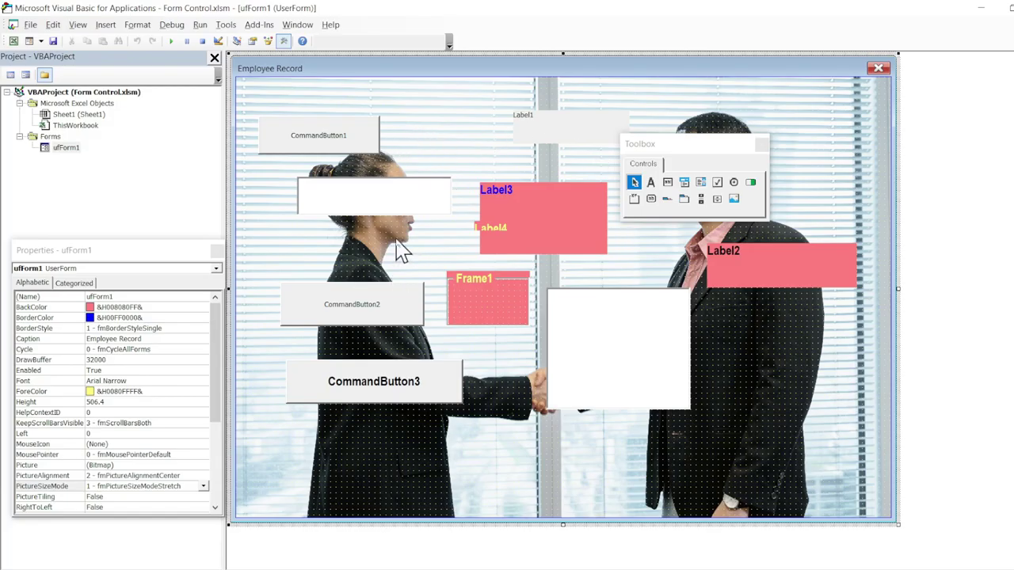
Open ufForm1's code at the empty UserForm_Click procedure
double_click(419, 138)
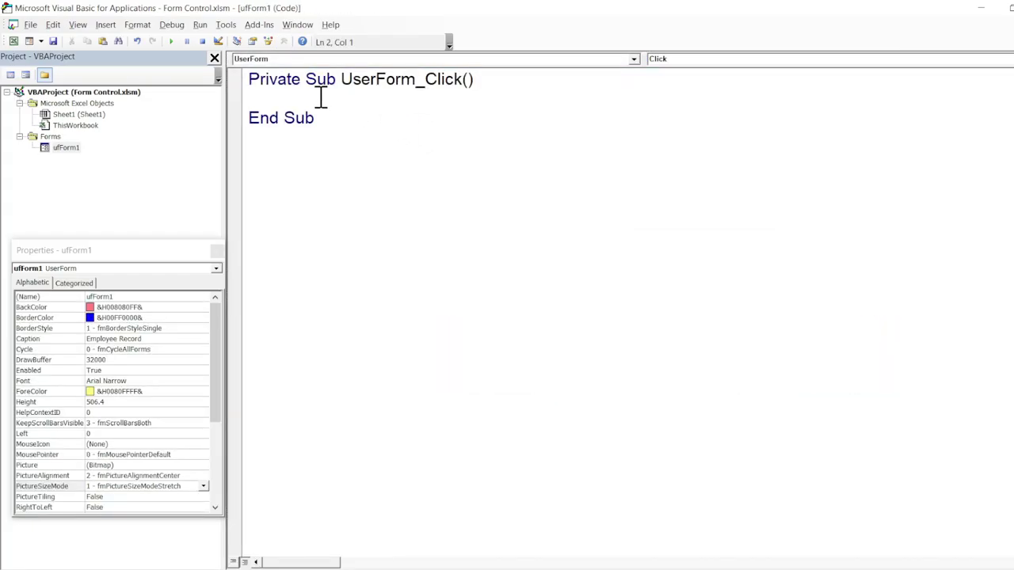
left_click(343, 80)
left_click_drag(342, 80, 463, 82)
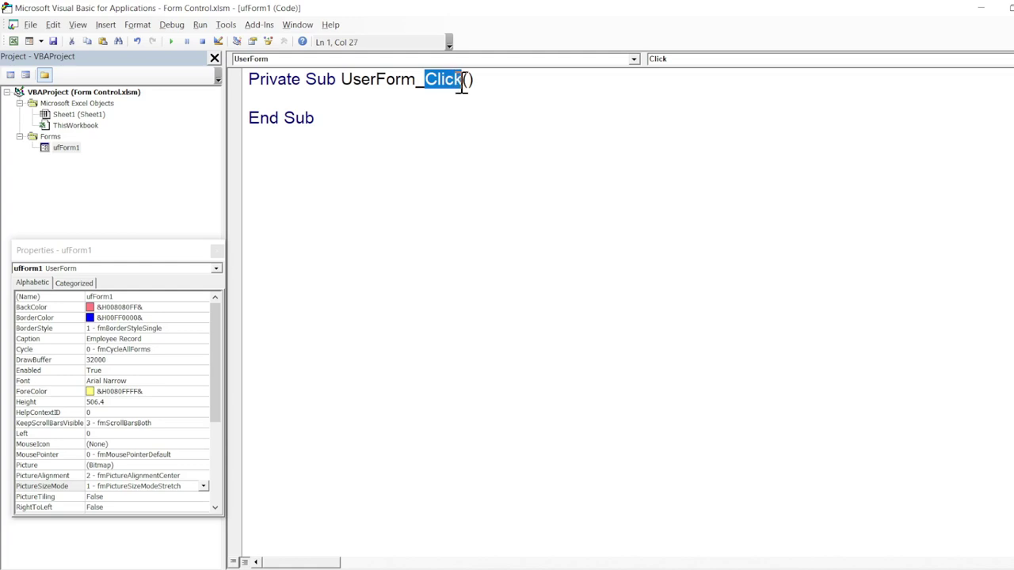
left_click(463, 84)
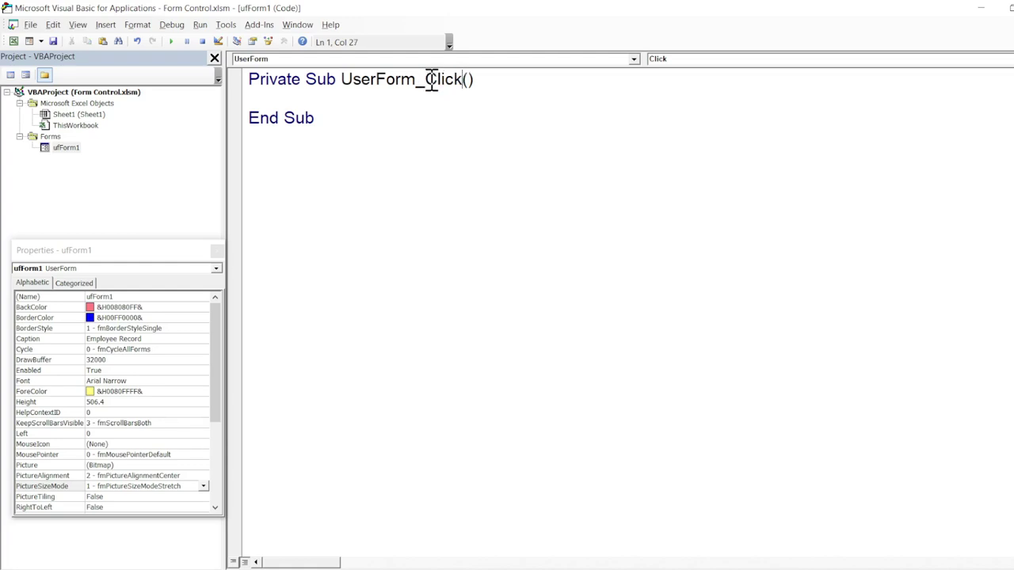
left_click_drag(425, 83, 467, 75)
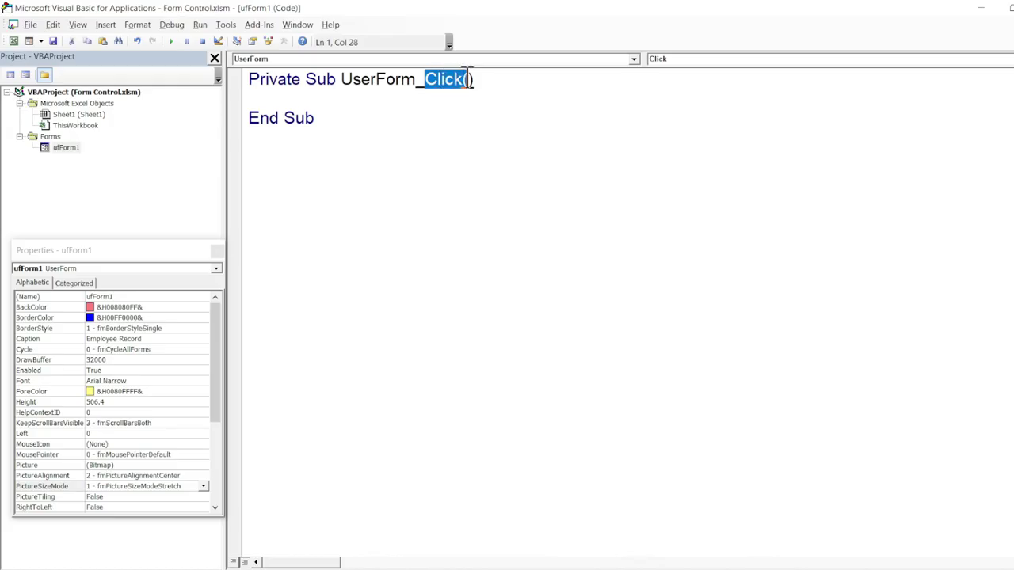
left_click(400, 99)
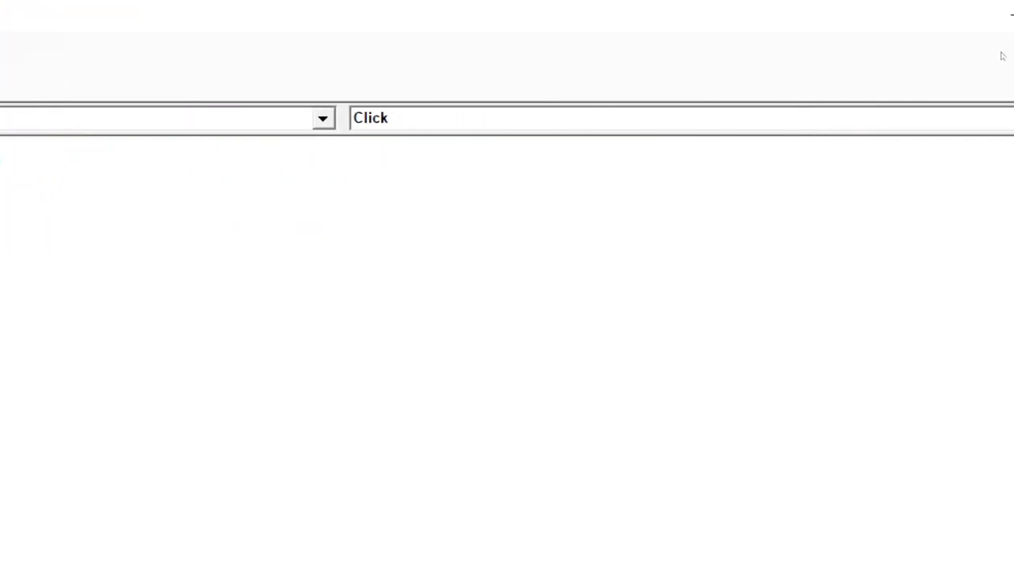
Insert an empty CommandButton1_Click procedure by choosing CommandButton1 in the Object list
left_click(796, 119)
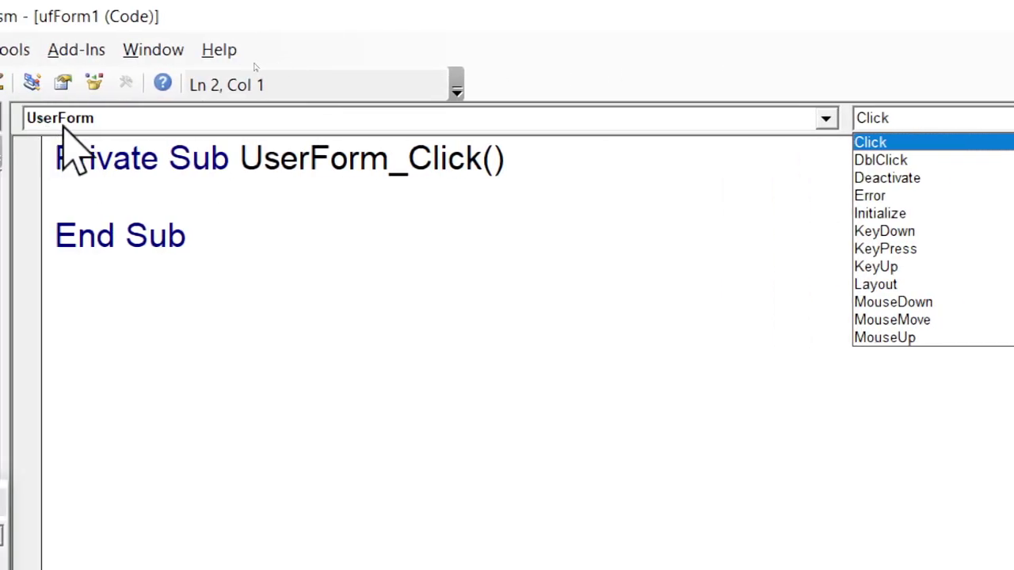
left_click(119, 126)
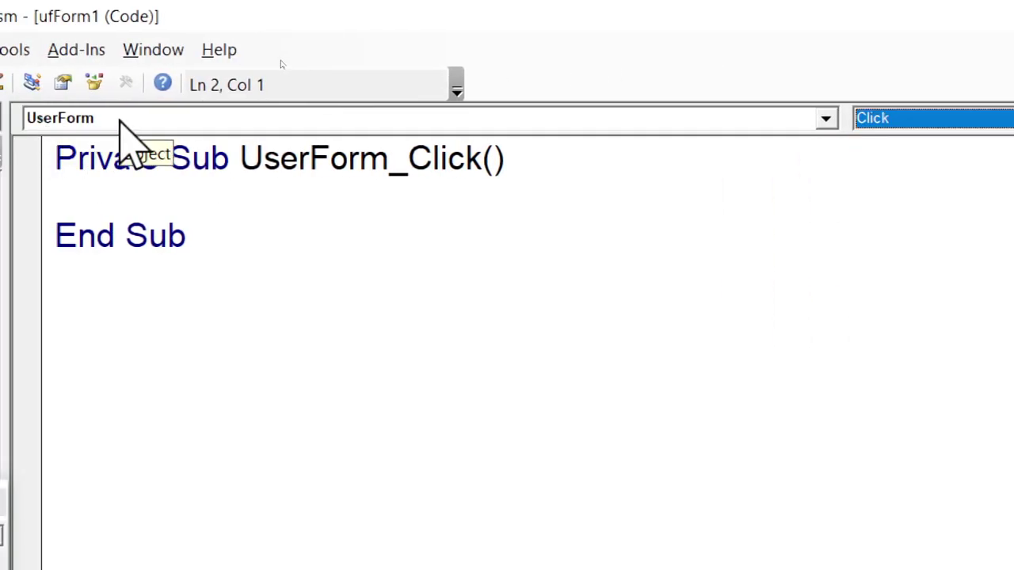
left_click(118, 126)
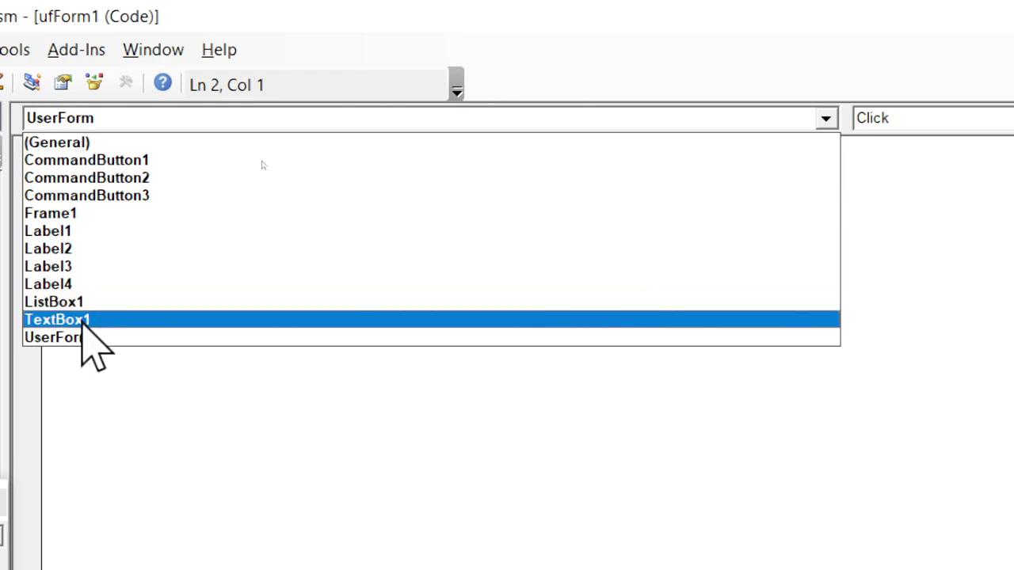
left_click(129, 162)
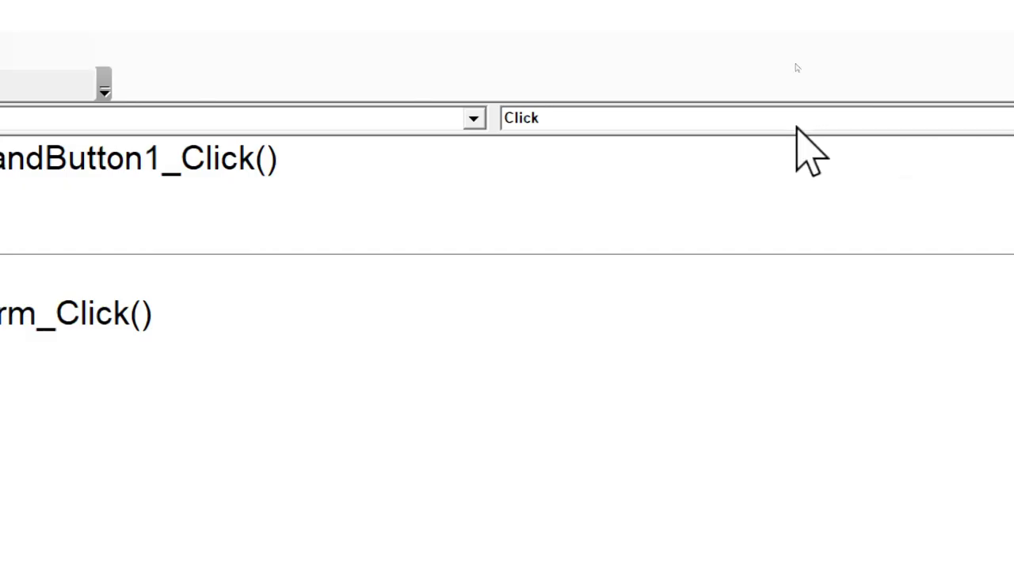
left_click(809, 117)
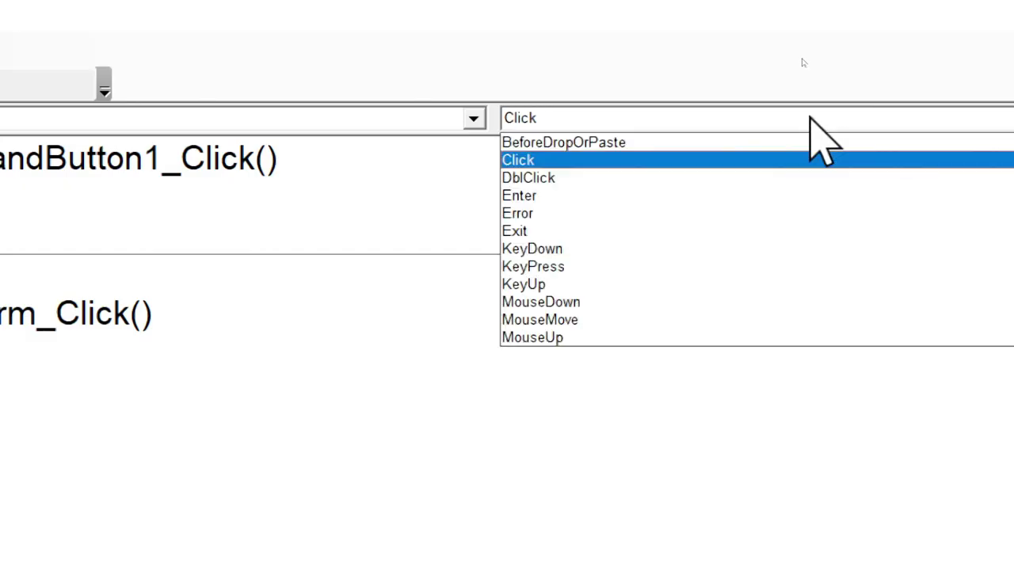
key("Down")
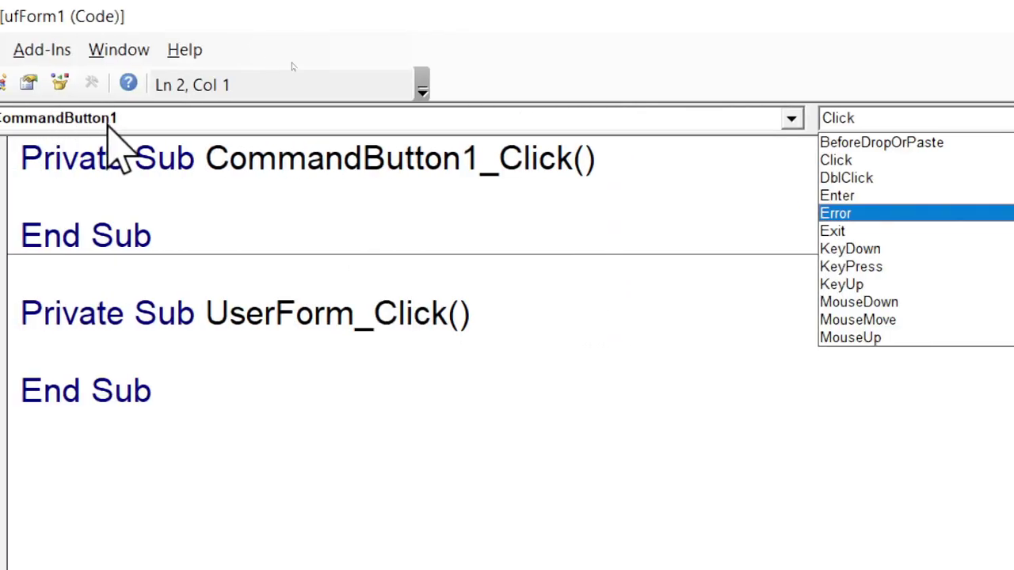
Reselect UserForm with the Click event in the Object and Procedure lists
left_click(107, 125)
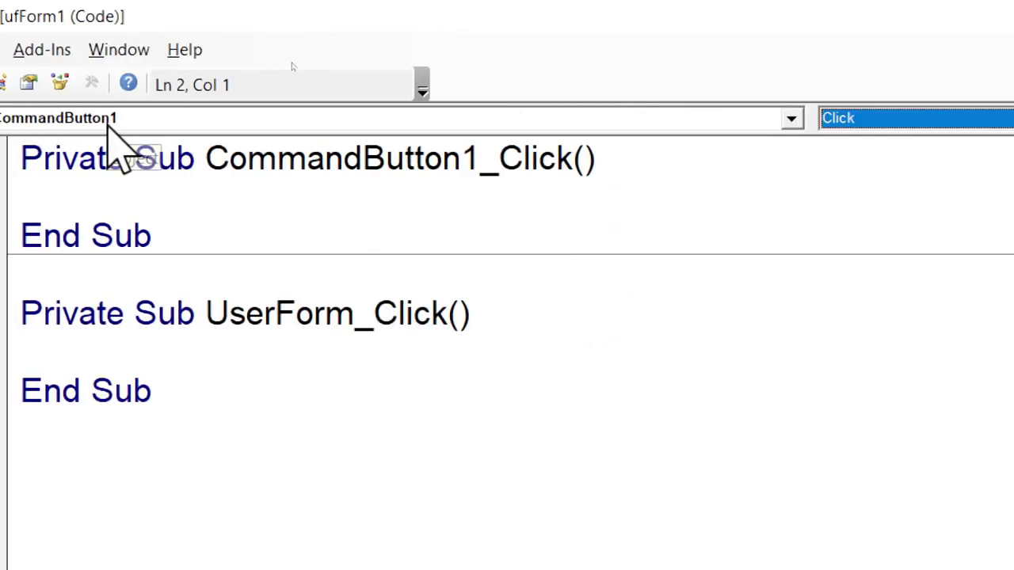
left_click(108, 125)
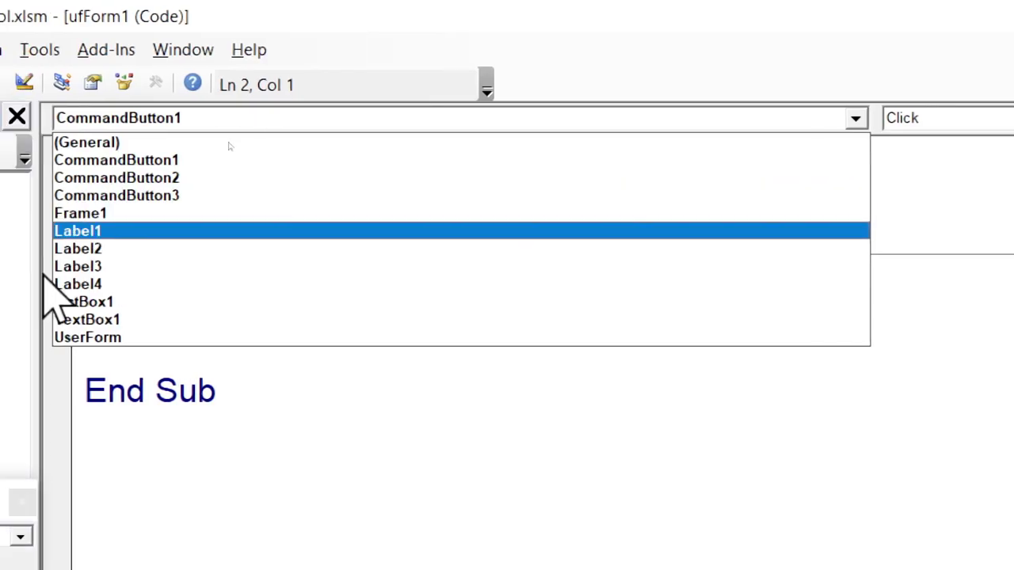
left_click(100, 338)
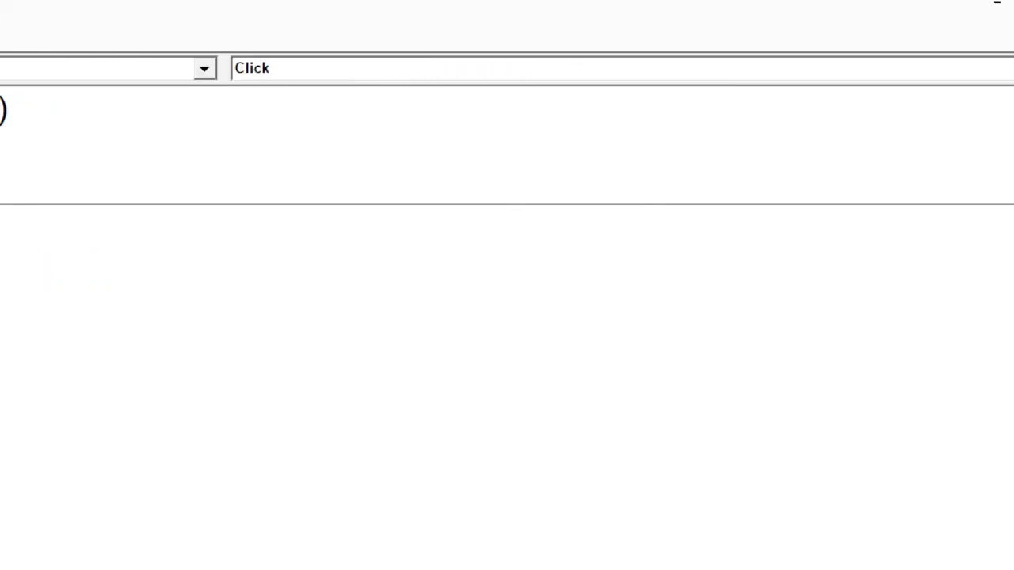
left_click(989, 72)
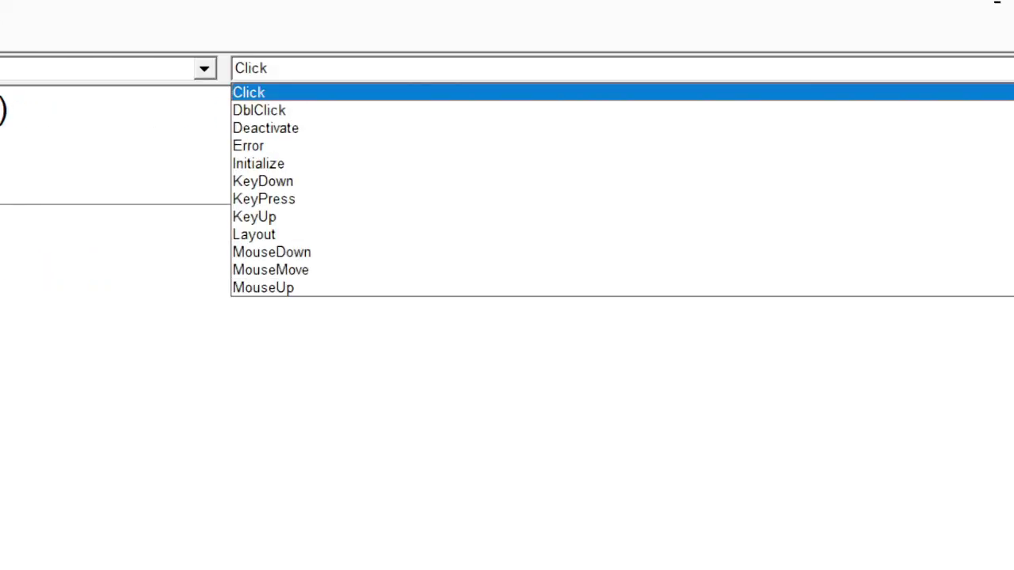
left_click(288, 93)
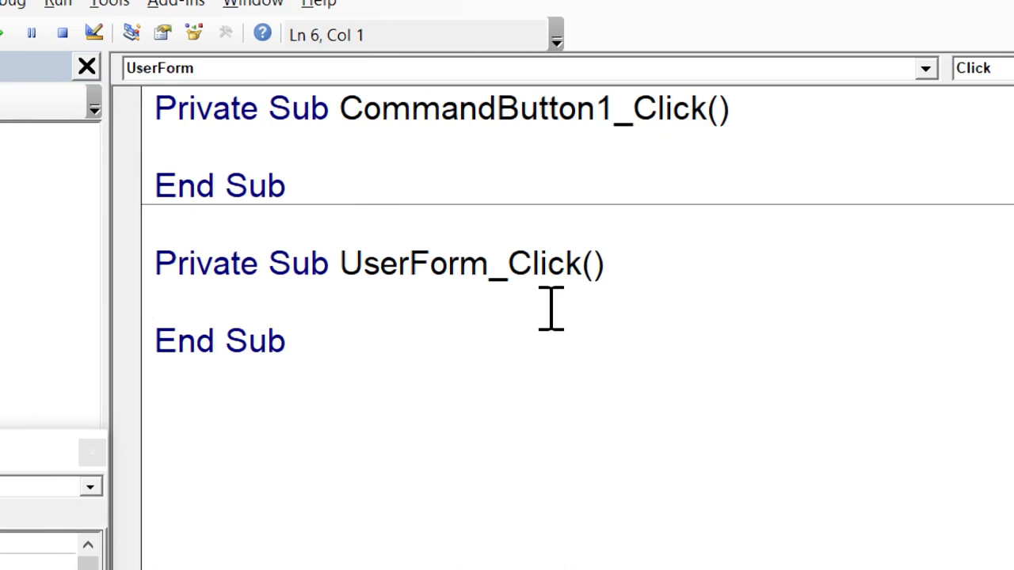
Write msgbox("Hello") in UserForm_Click and reopen the ufForm1 form design
key("Tab")
key("Tab")
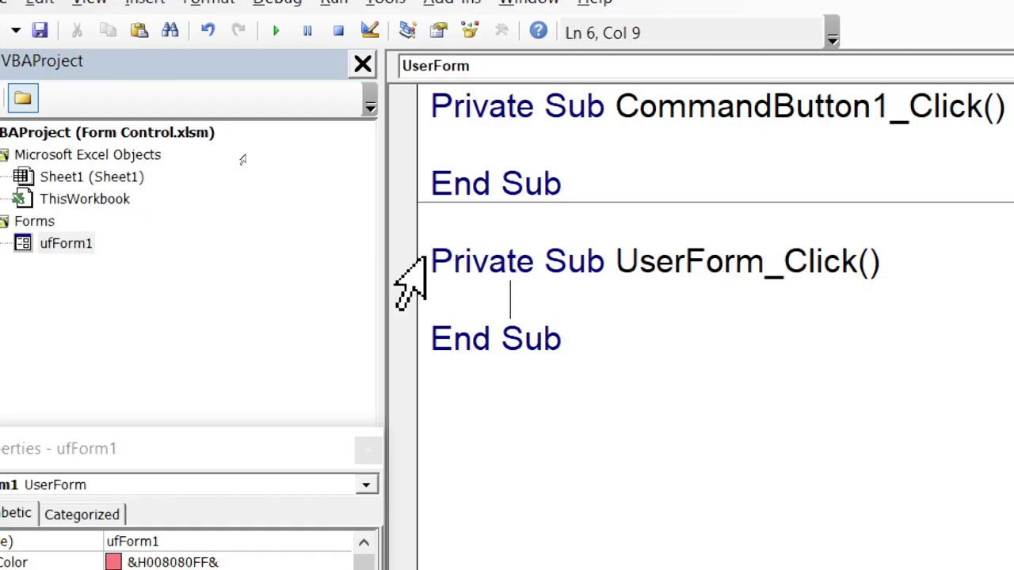
left_click_drag(434, 262, 895, 261)
left_click(895, 261)
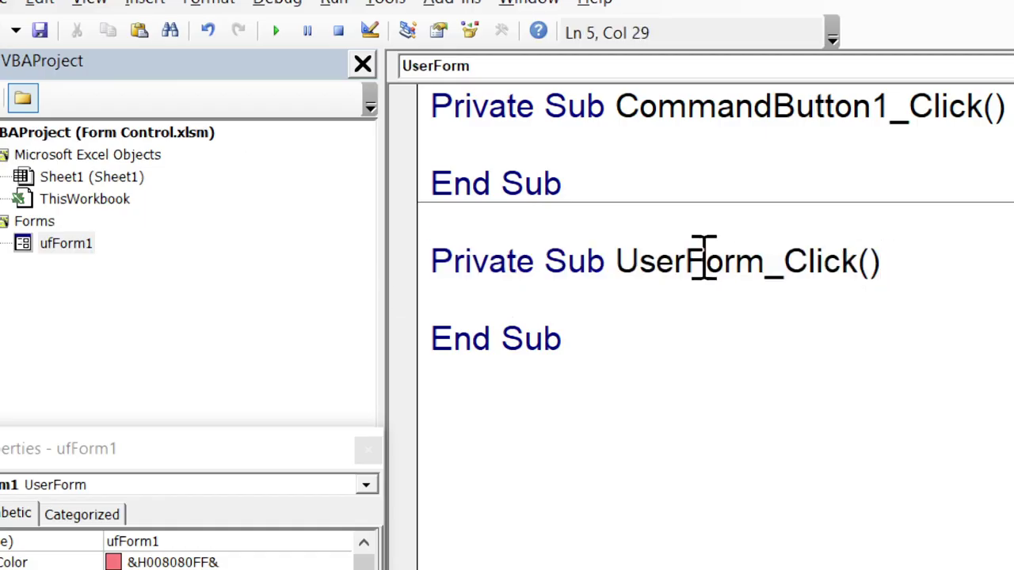
left_click_drag(616, 262, 859, 262)
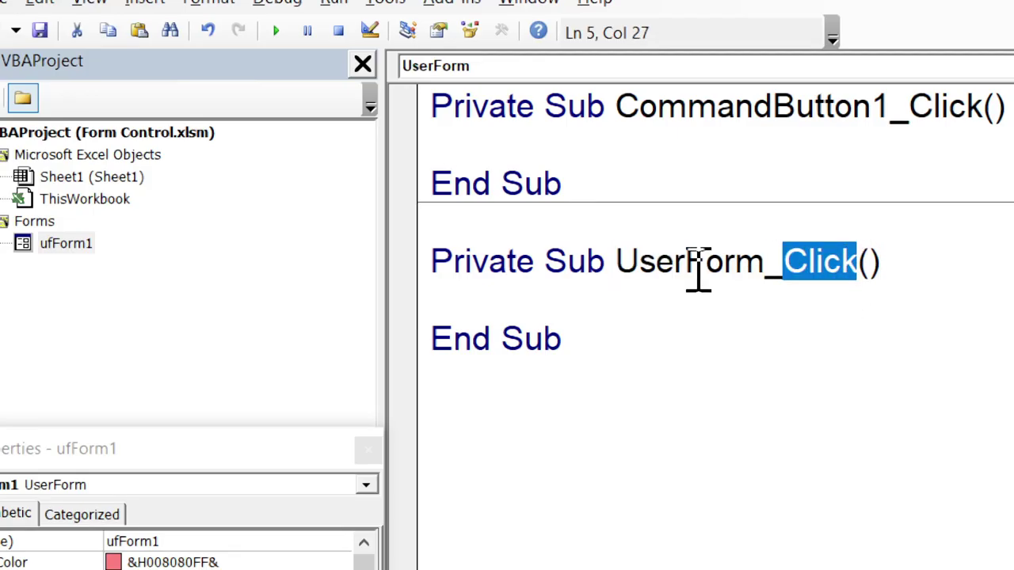
left_click(608, 295)
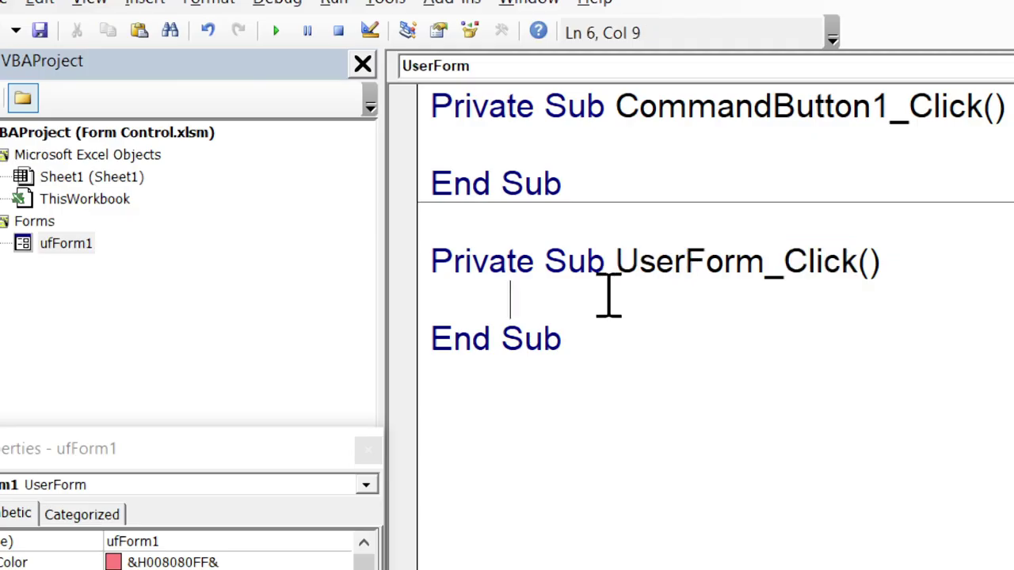
left_click(822, 261)
left_click(578, 299)
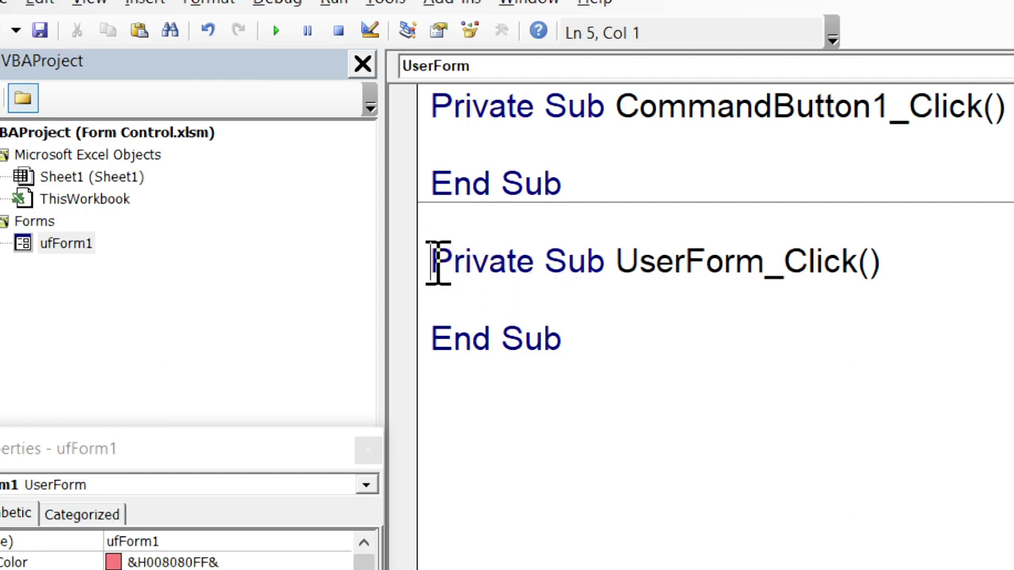
left_click_drag(440, 261, 611, 340)
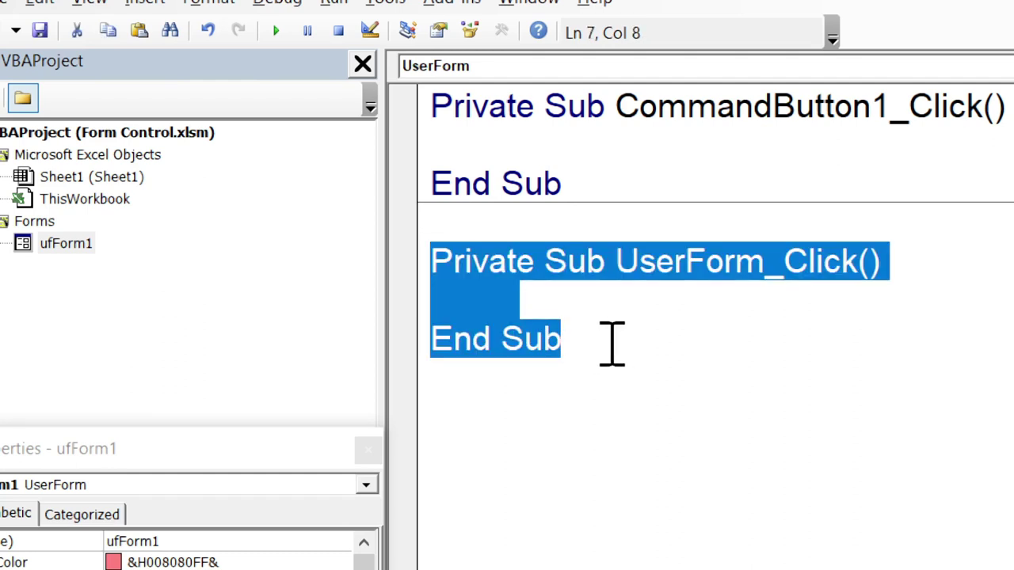
left_click(573, 306)
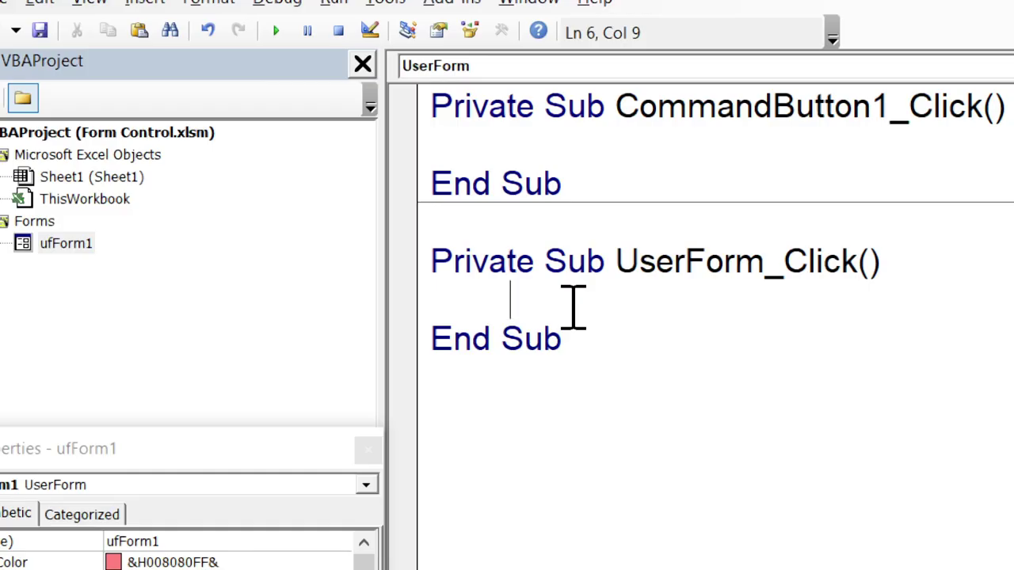
type("ms")
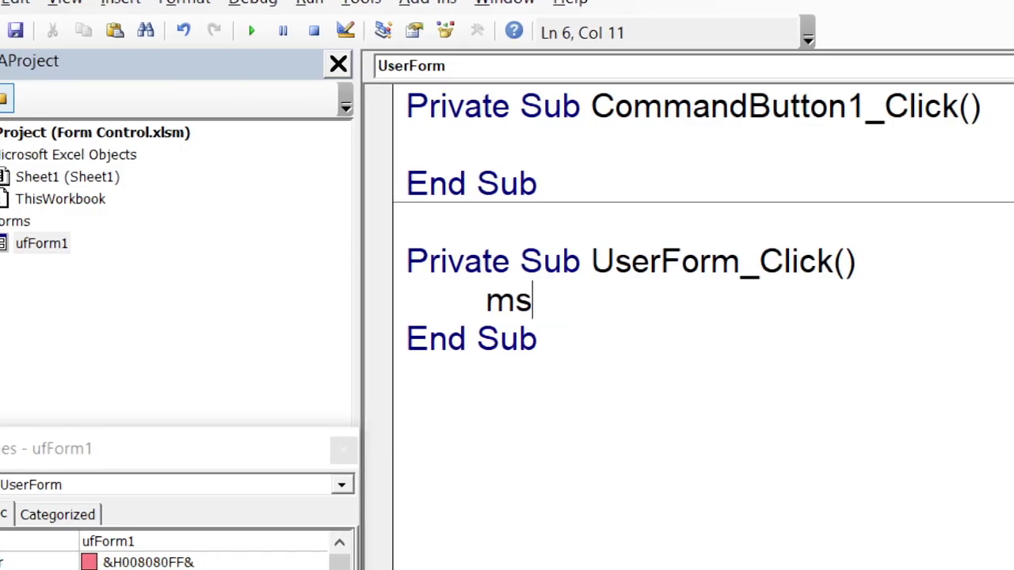
type("gbox")
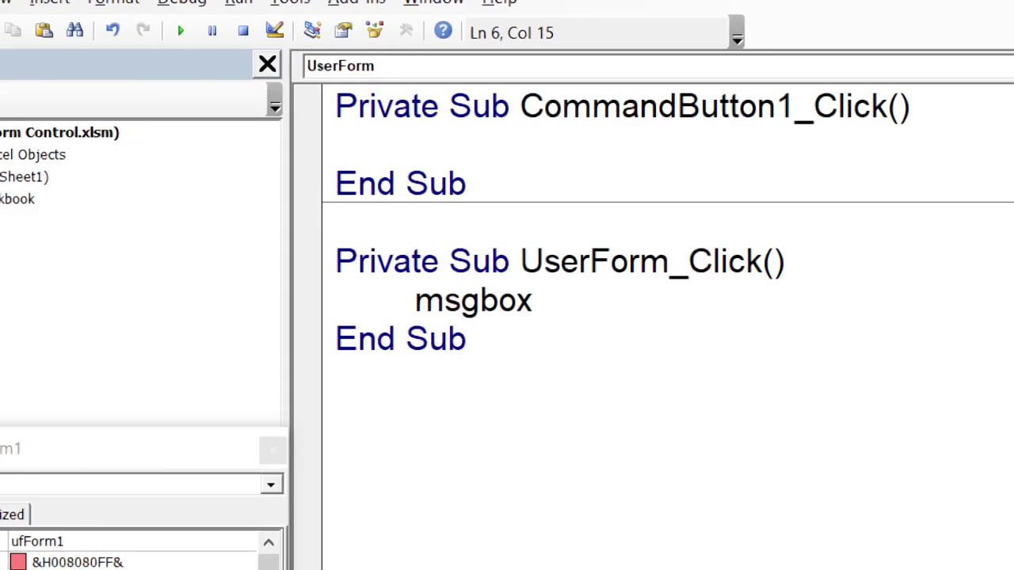
type("(\"")
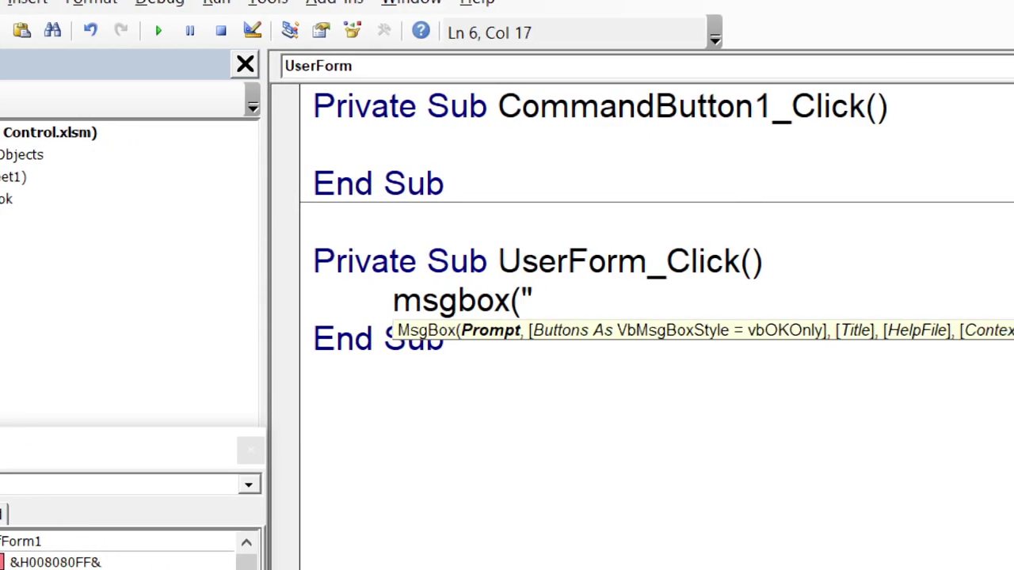
type("Hello")
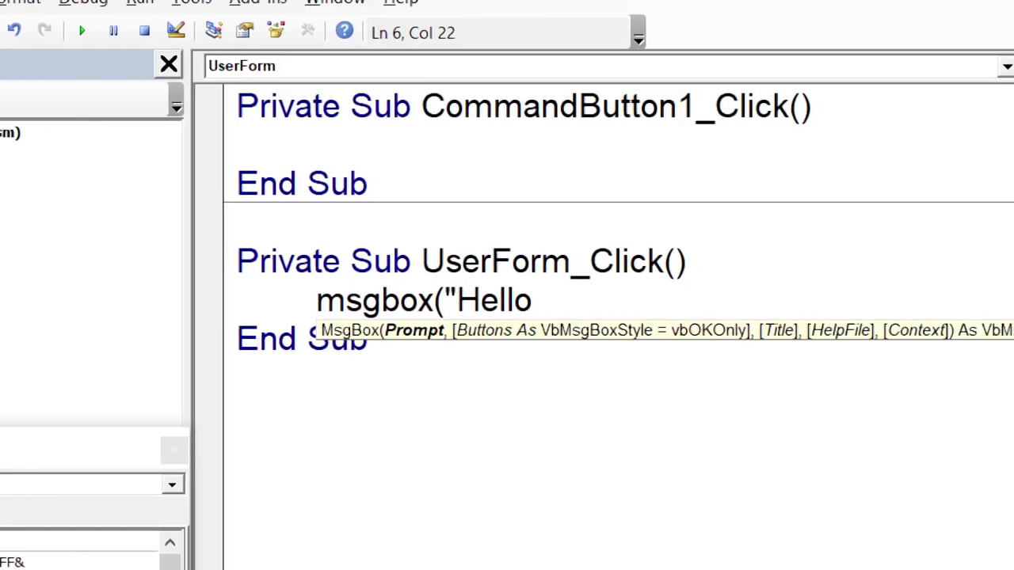
type("\")")
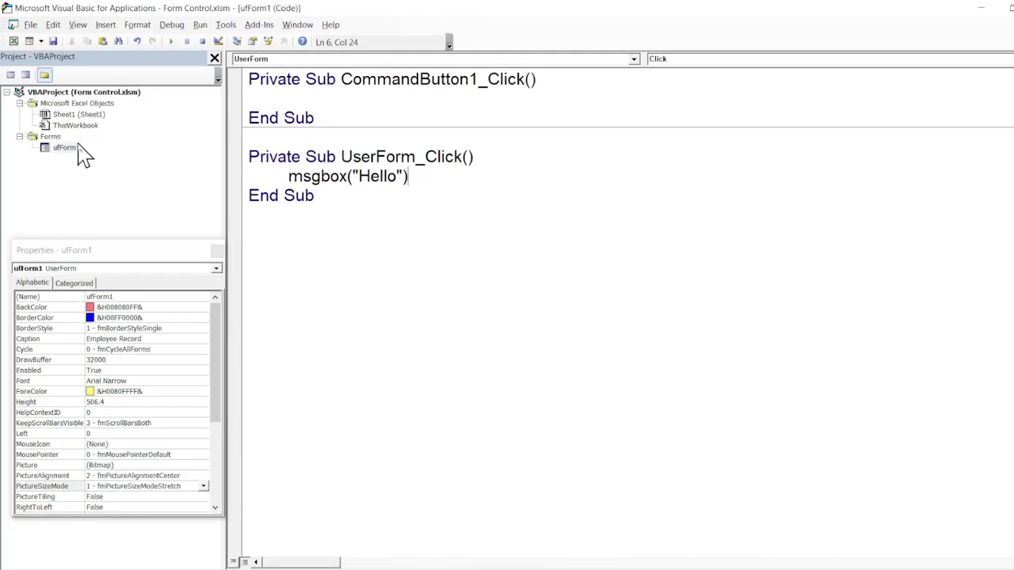
double_click(78, 148)
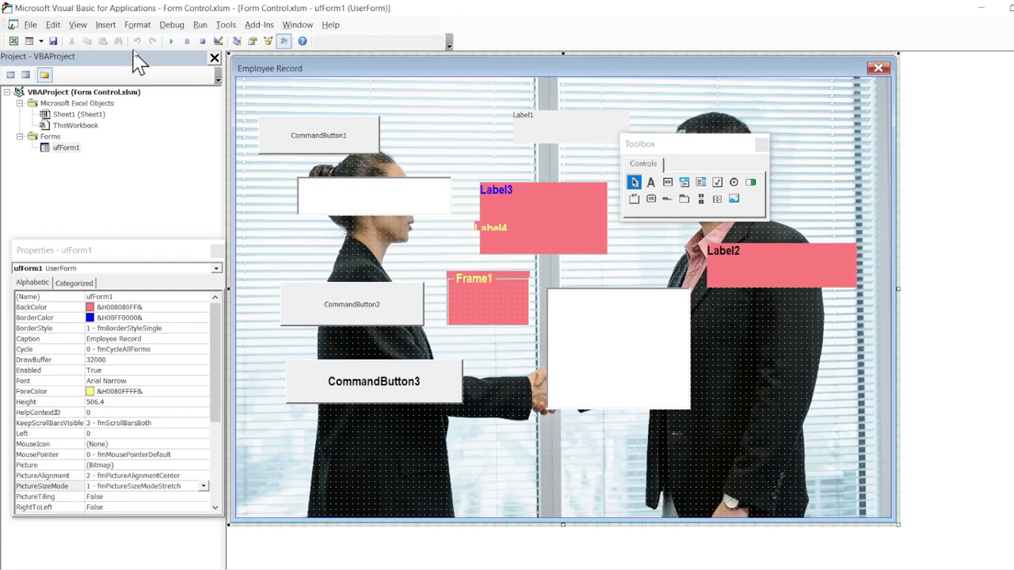
Run the form, click it to show Hello, dismiss the message and close the form
left_click(170, 41)
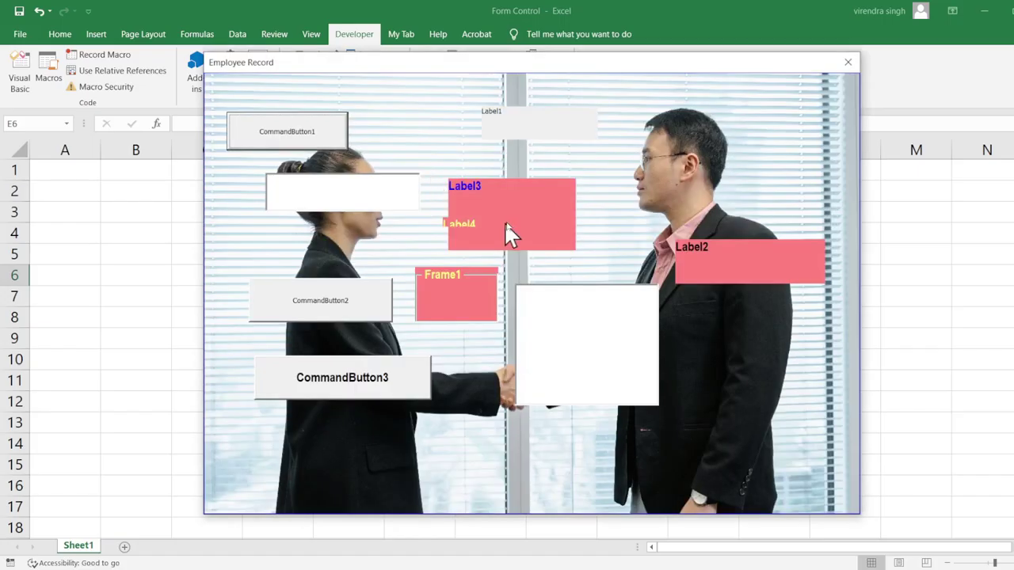
left_click(612, 171)
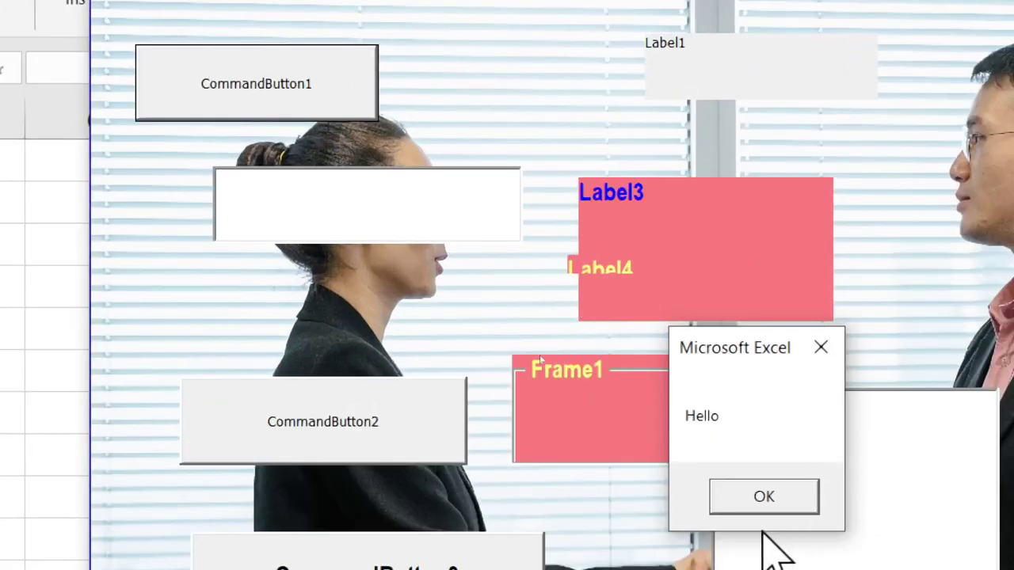
left_click(749, 500)
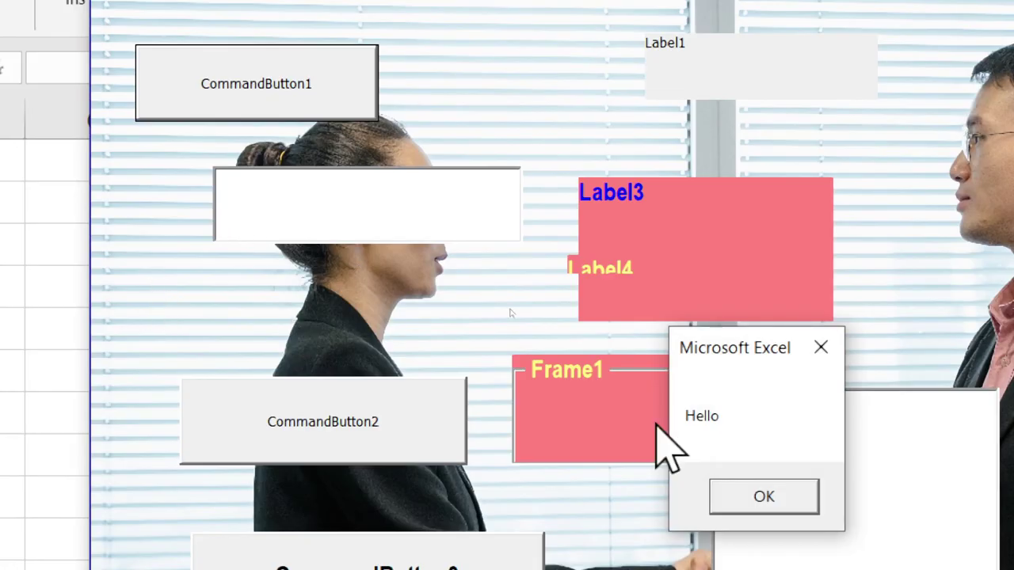
left_click(773, 495)
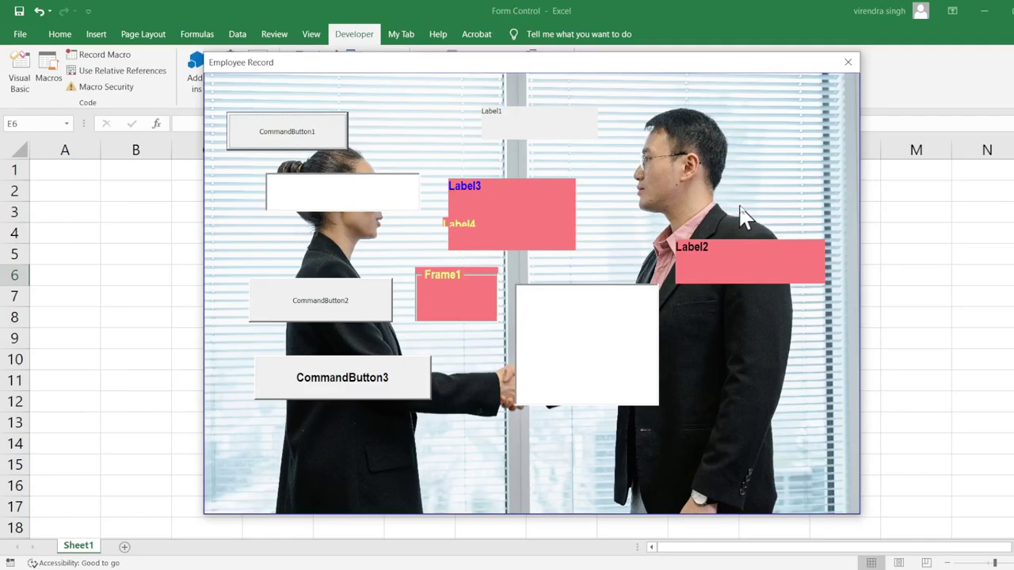
left_click(848, 65)
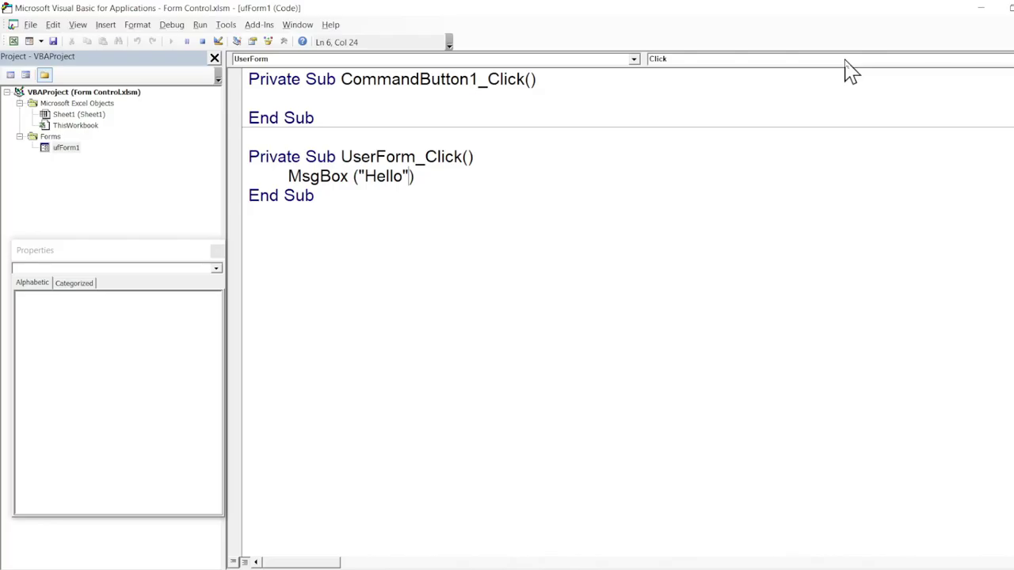
Add a UserForm_DblClick procedure and cut the Hello MsgBox line from UserForm_Click
left_click(366, 176)
left_click(705, 62)
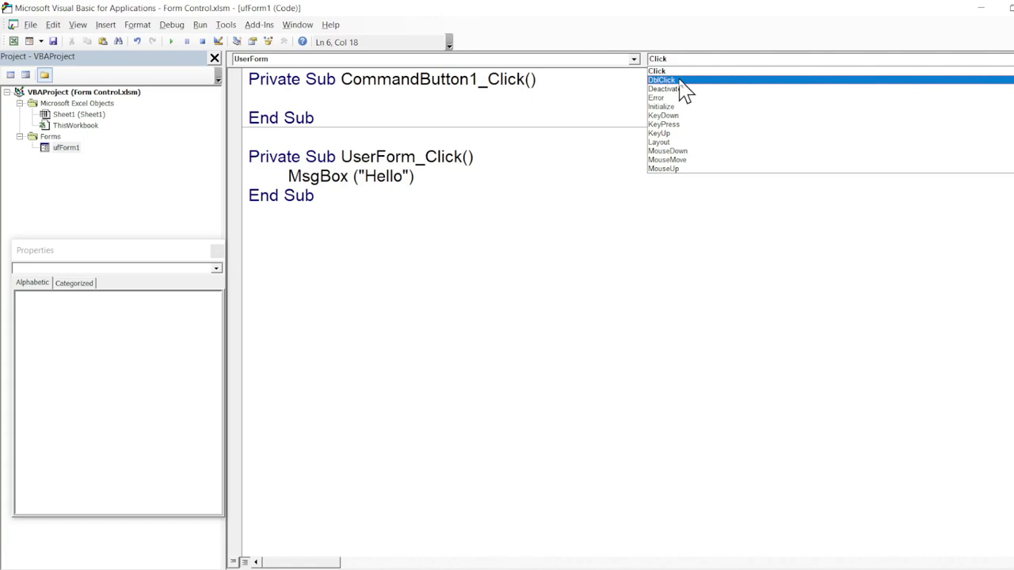
left_click(665, 80)
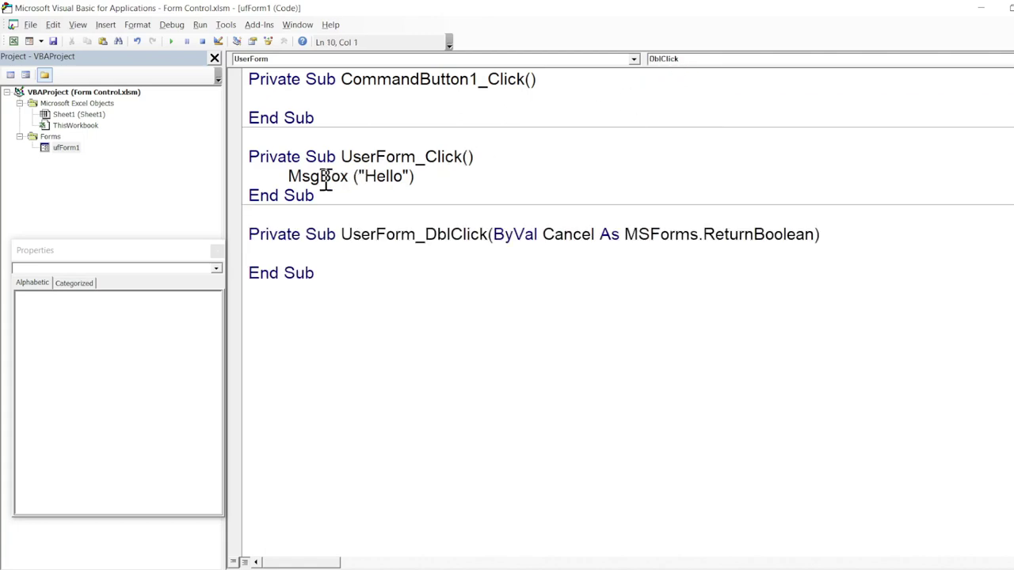
left_click_drag(288, 176, 445, 177)
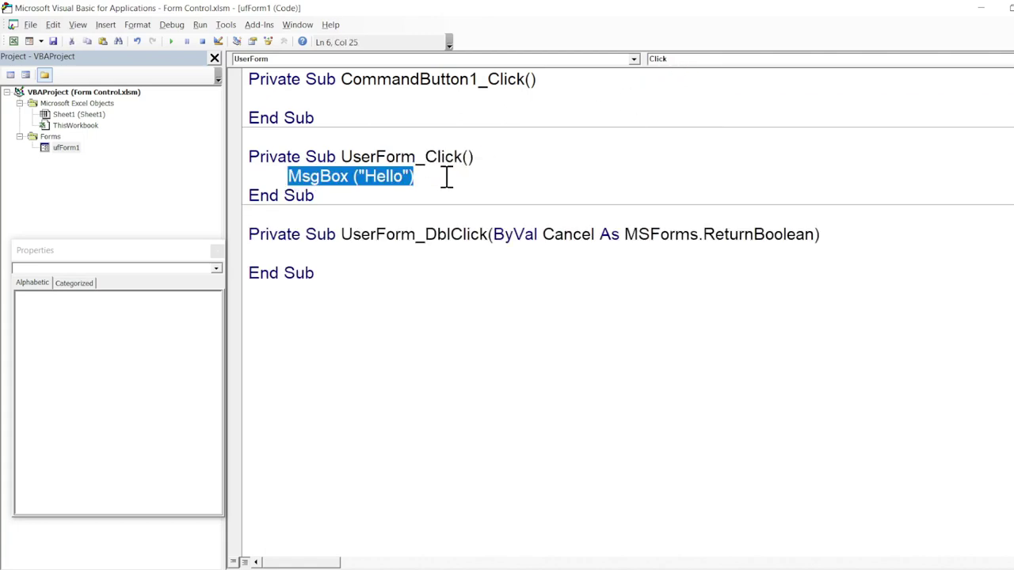
key("ctrl+x")
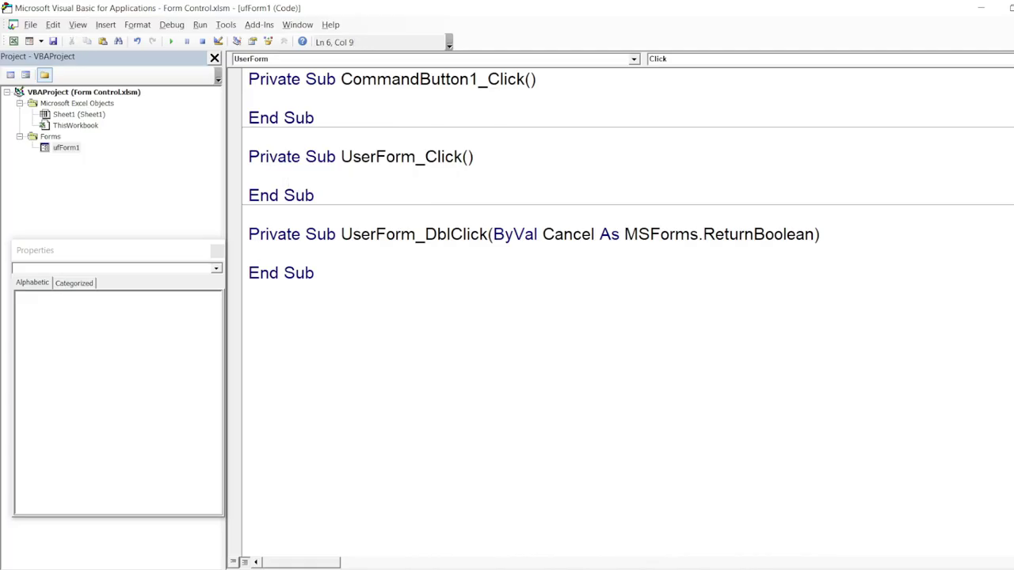
Type msgbox("Hello, I'm UserForm") into UserForm_DblClick and reopen the ufForm1 design
left_click(376, 257)
key("Tab")
key("Tab")
type("msgbox")
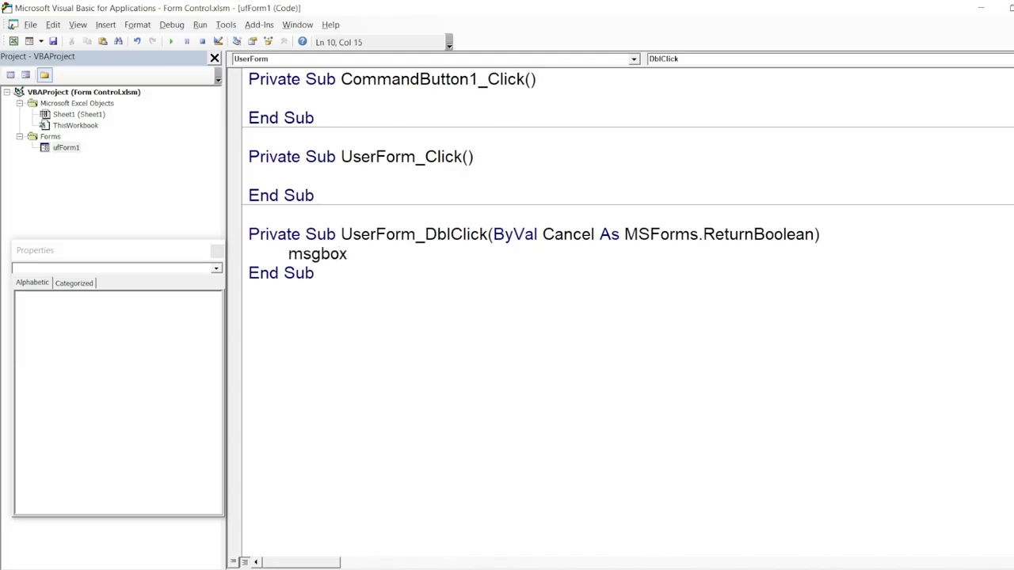
type("(\"")
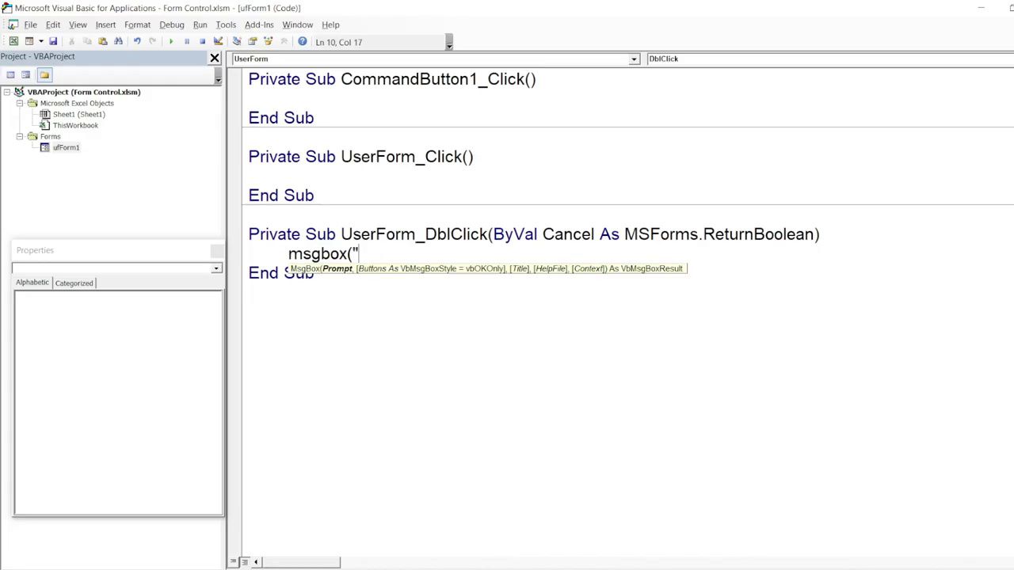
type("Hello, ")
type("I'm ")
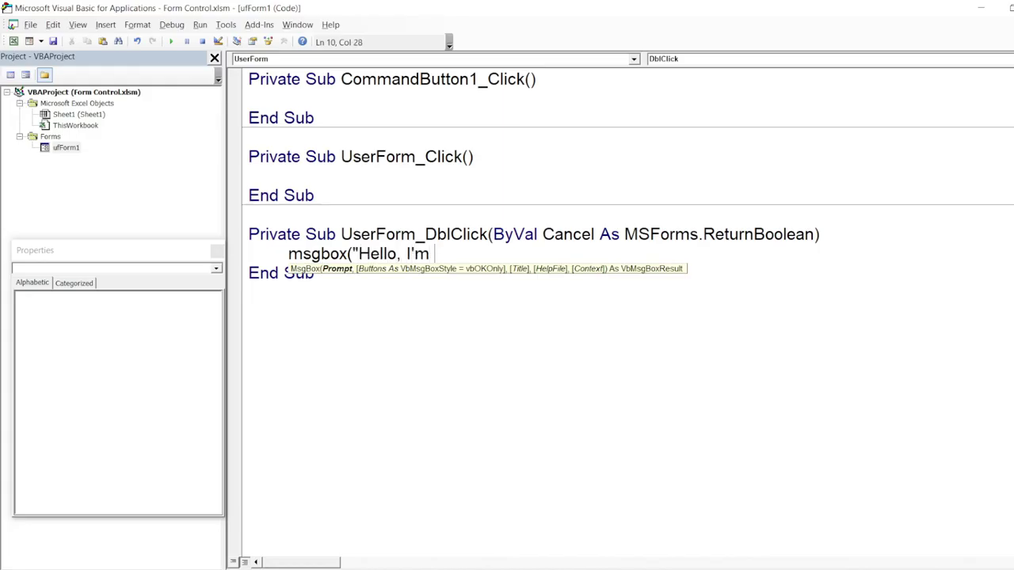
type("User")
type("Form\"")
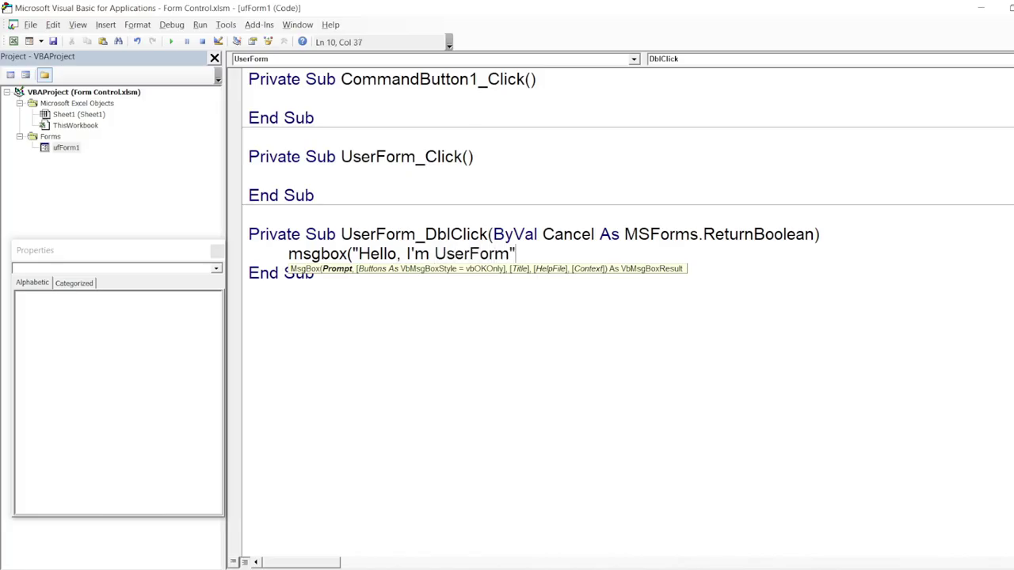
type(")")
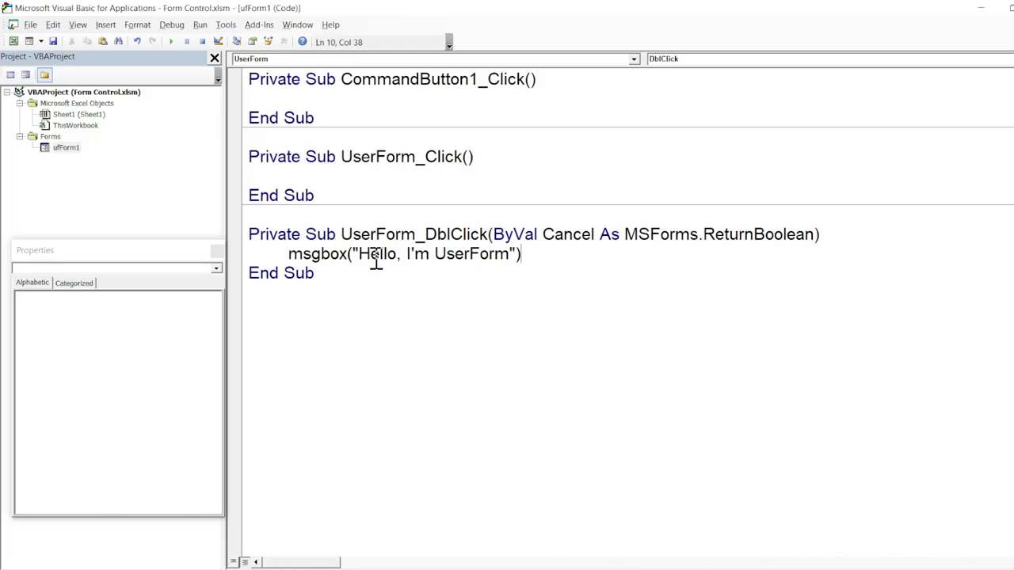
double_click(73, 148)
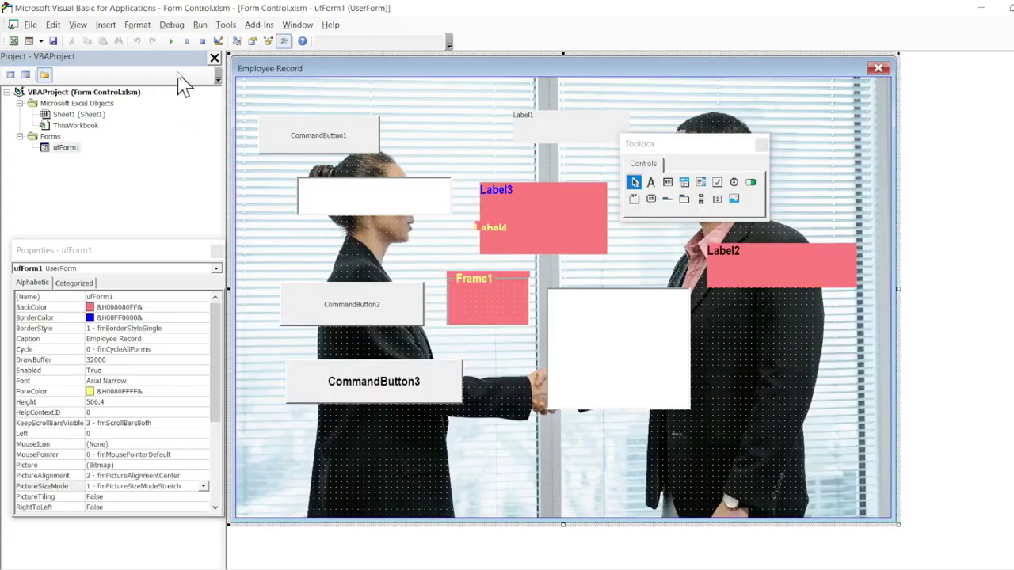
Run the form, double-click it twice to show Hello, I'm UserForm, then close it
left_click(171, 41)
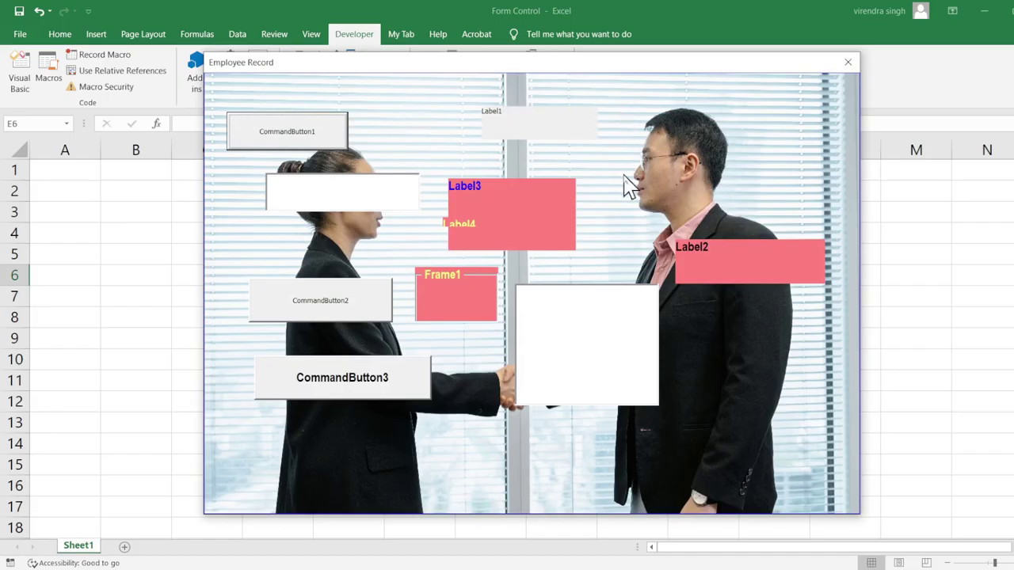
left_click(419, 124)
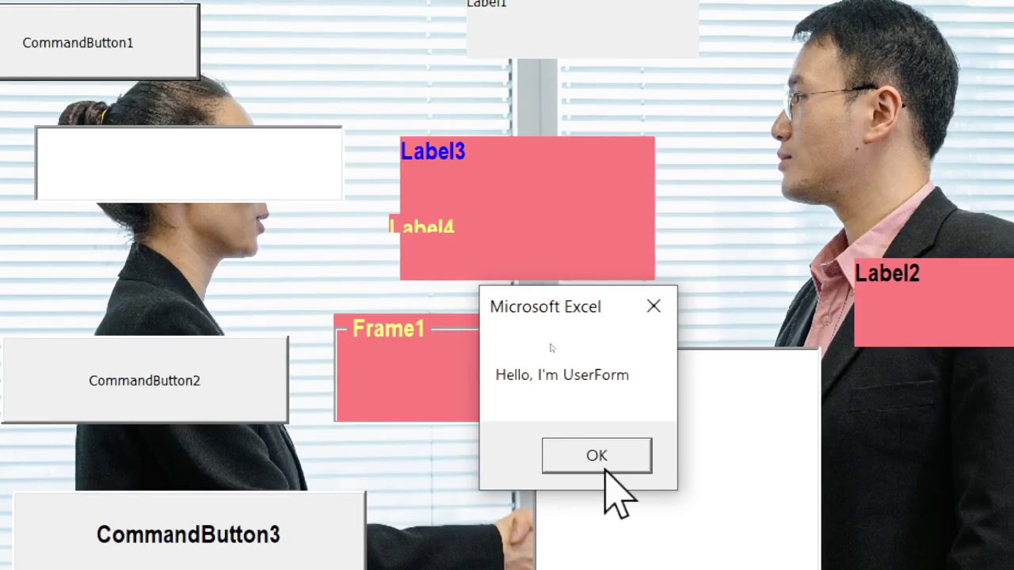
left_click(602, 455)
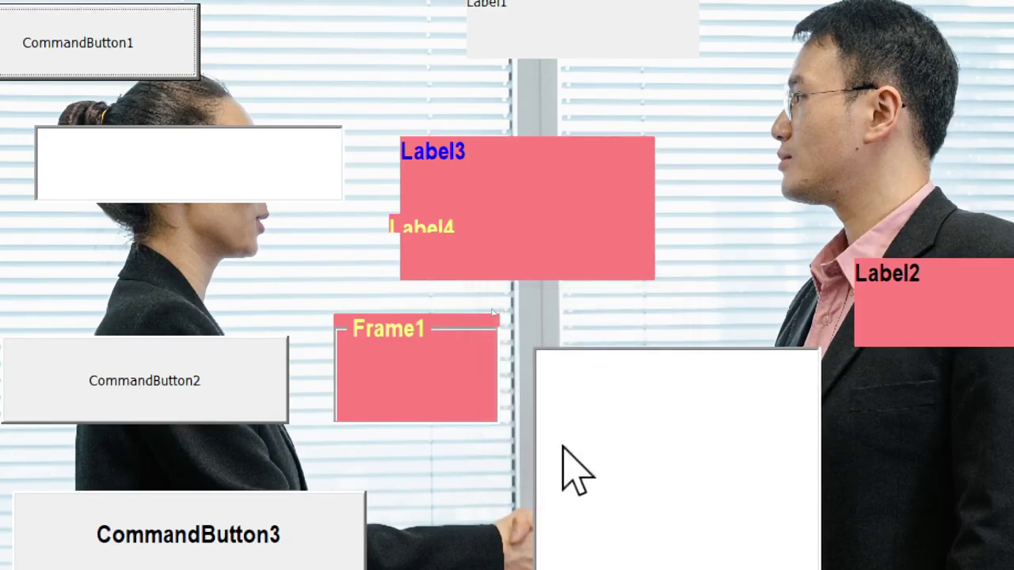
left_click(313, 255)
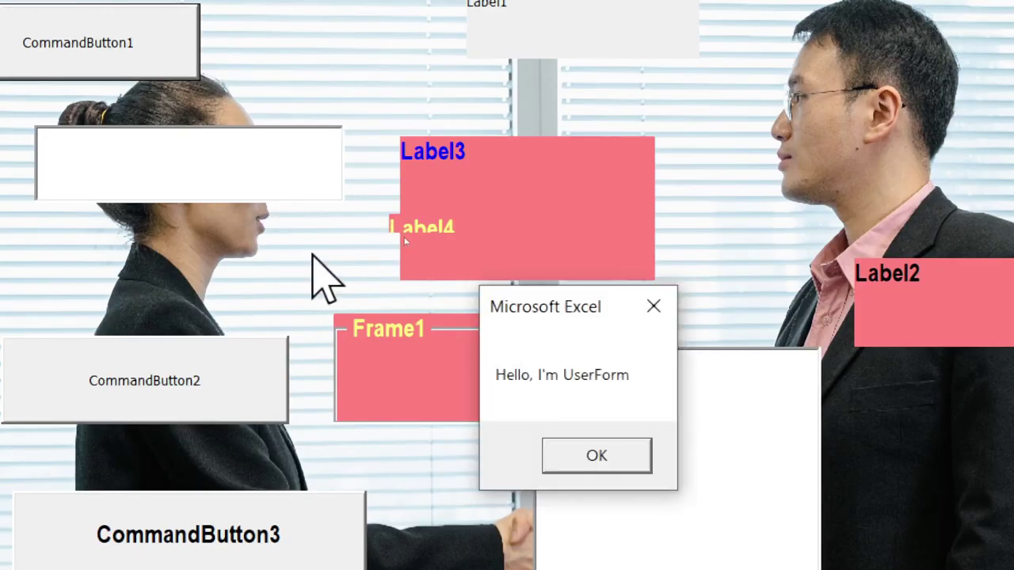
left_click(625, 467)
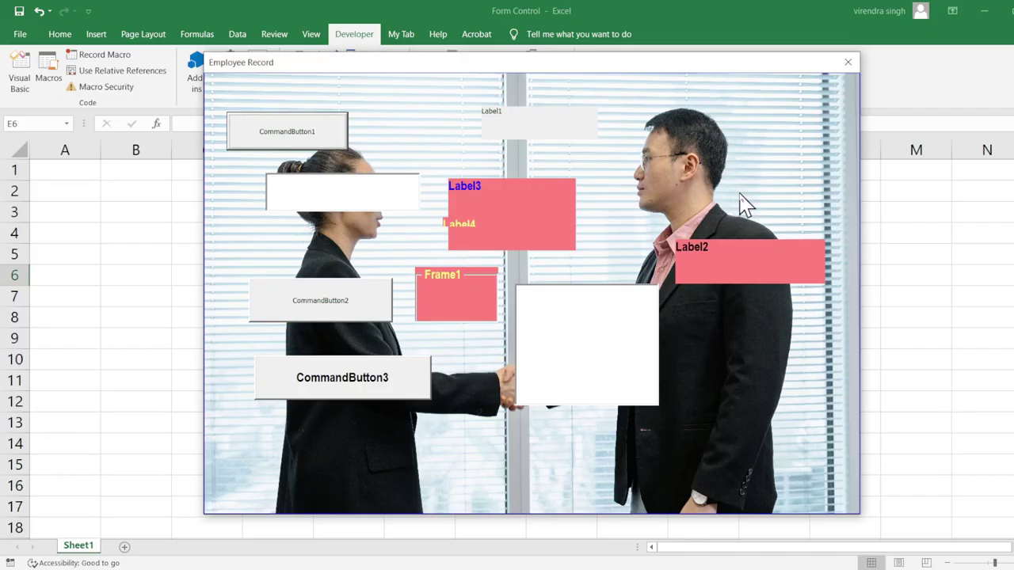
left_click(844, 68)
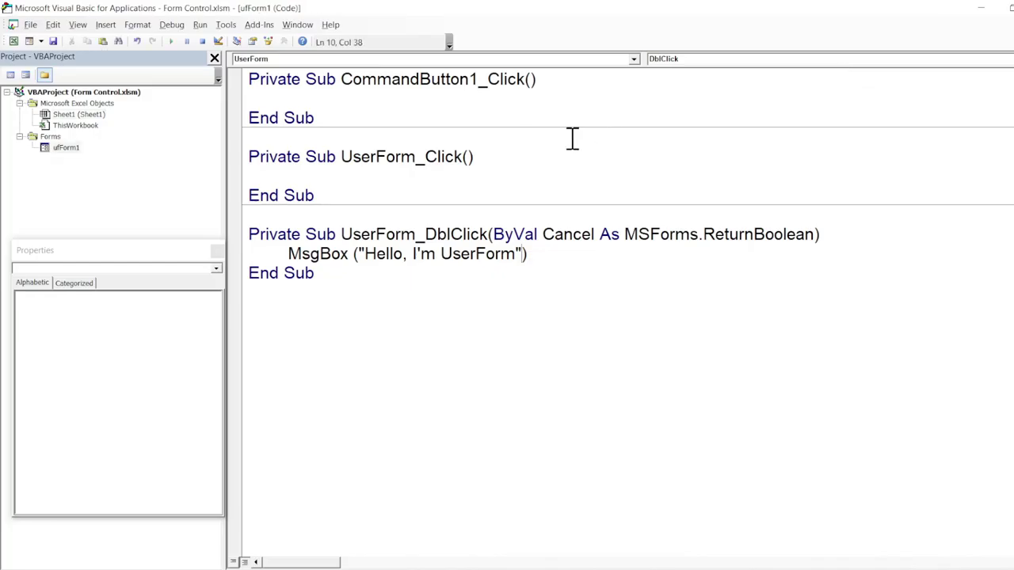
Add a UserForm_Initialize procedure containing msgbox("Wellcome to our company")
left_click(298, 252)
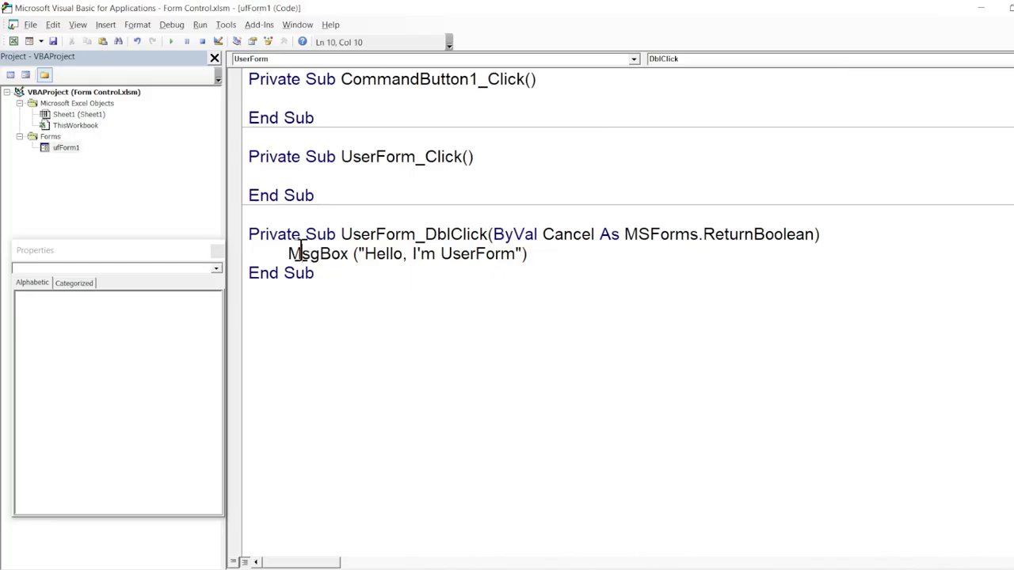
left_click(679, 63)
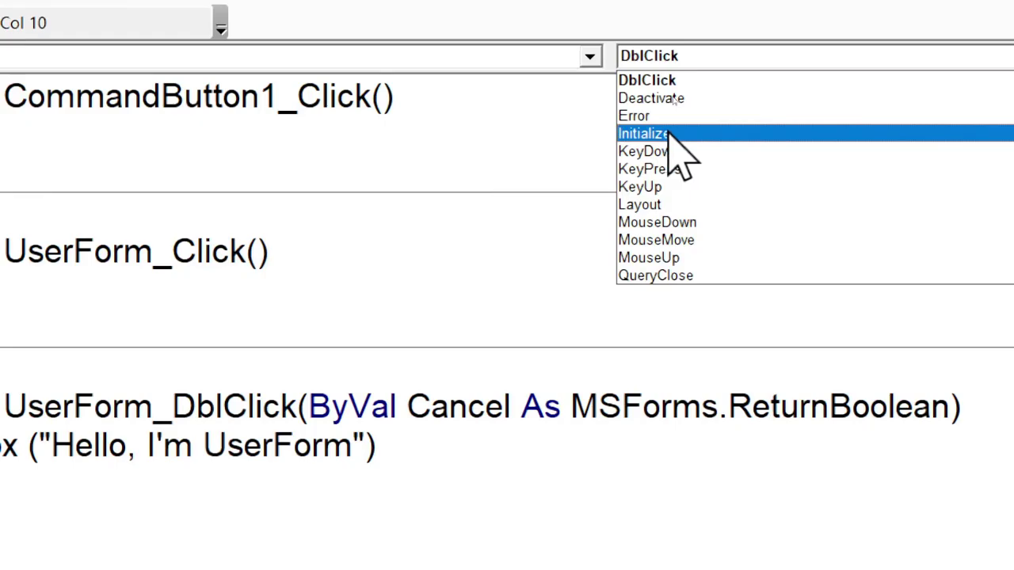
left_click(670, 134)
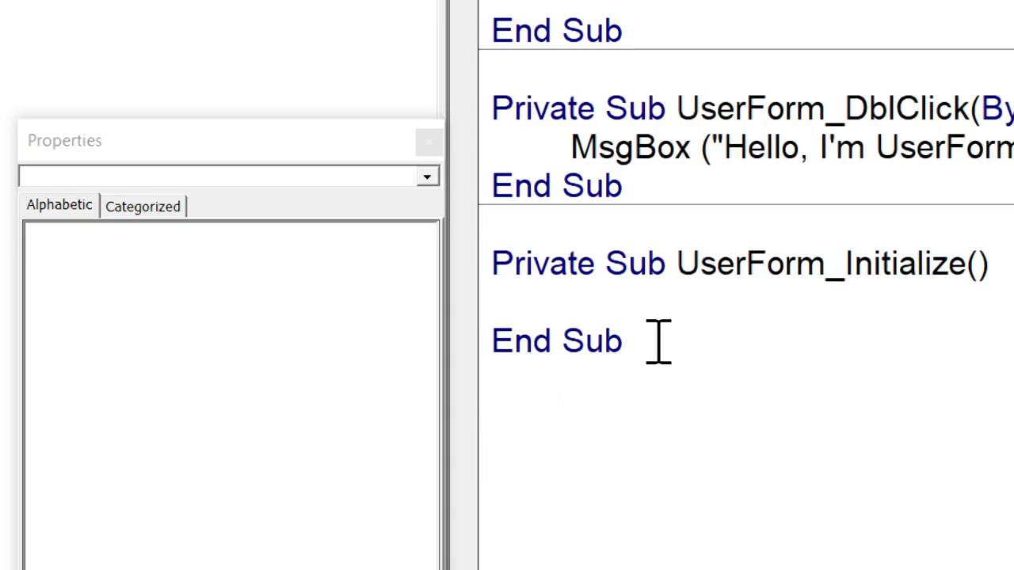
key("Tab")
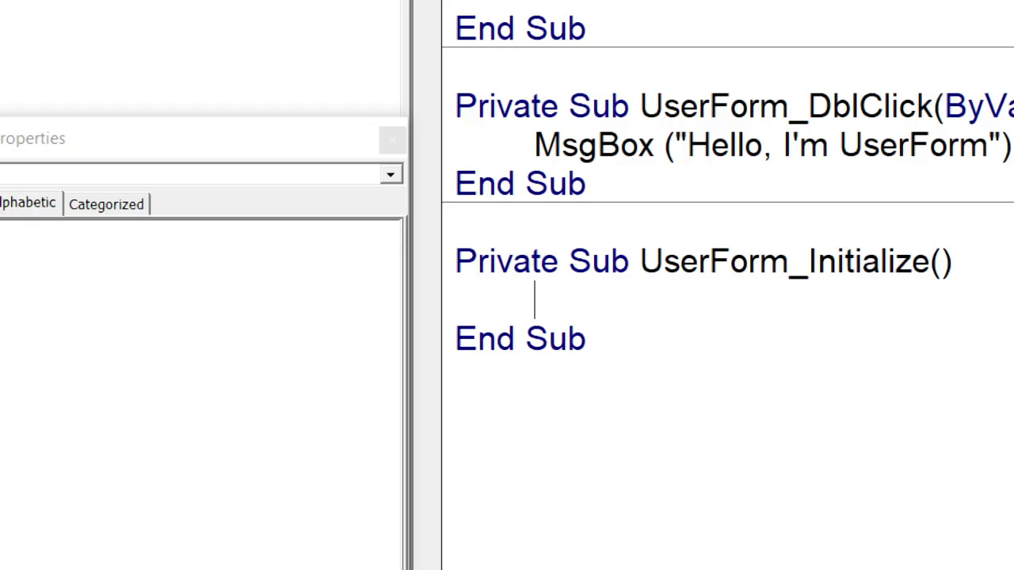
type("msg")
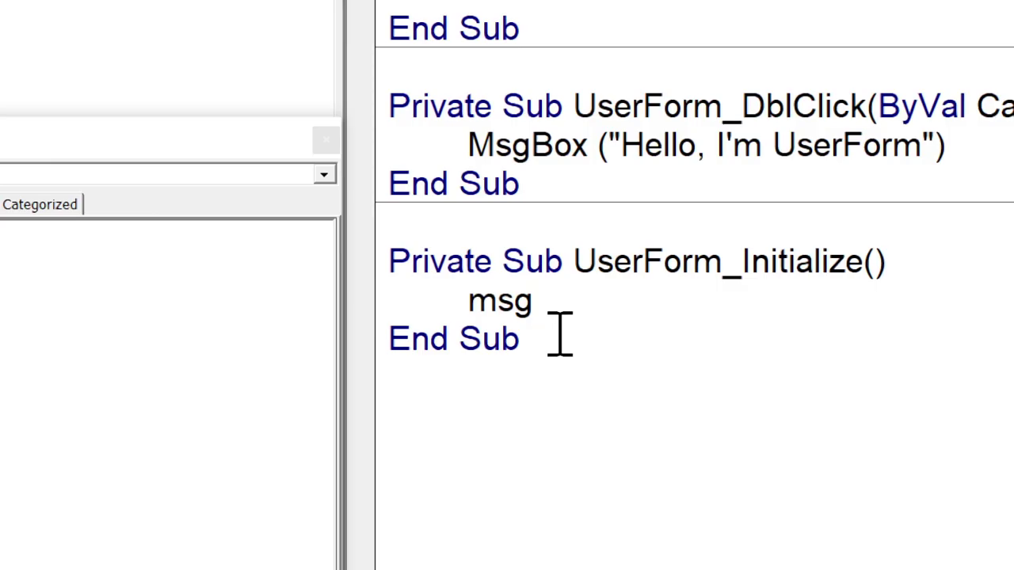
type("boxx")
key("BackSpace")
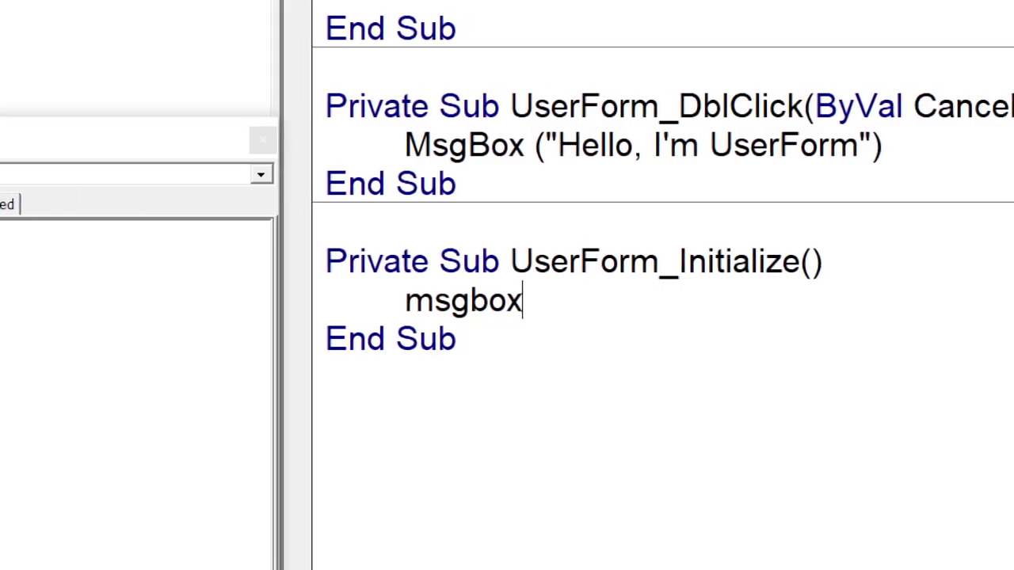
type("(\"")
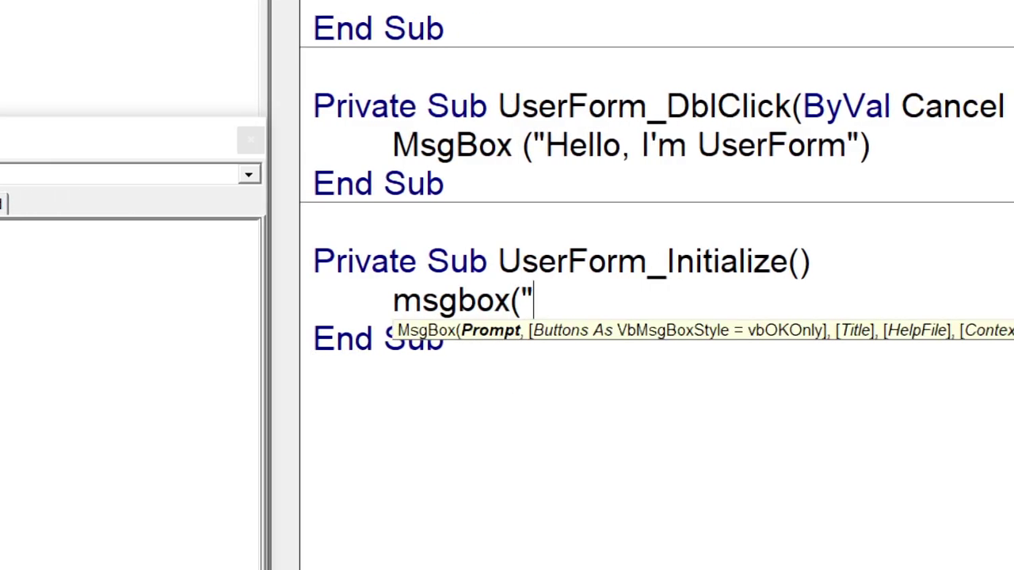
type("Well")
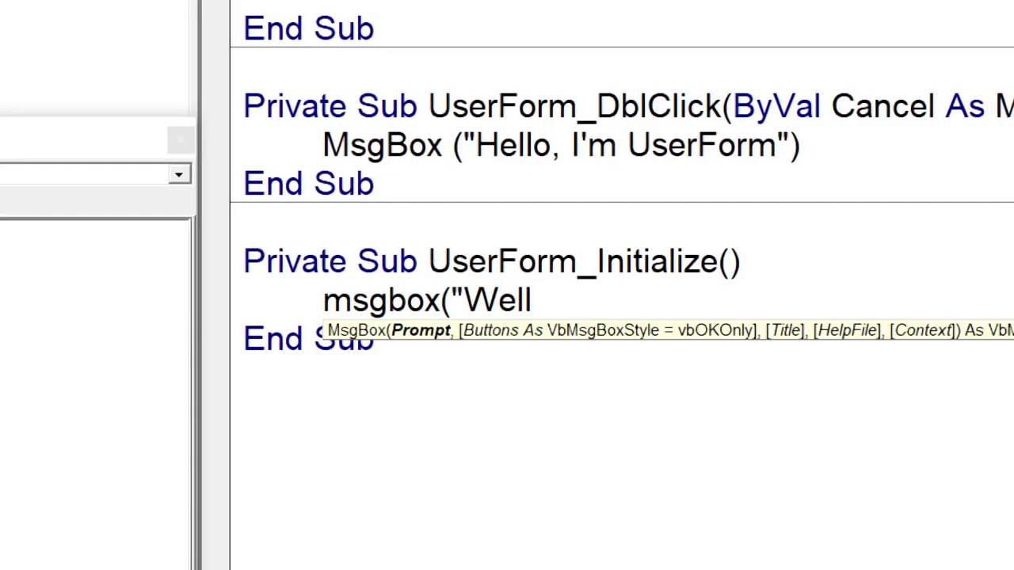
type("come to ")
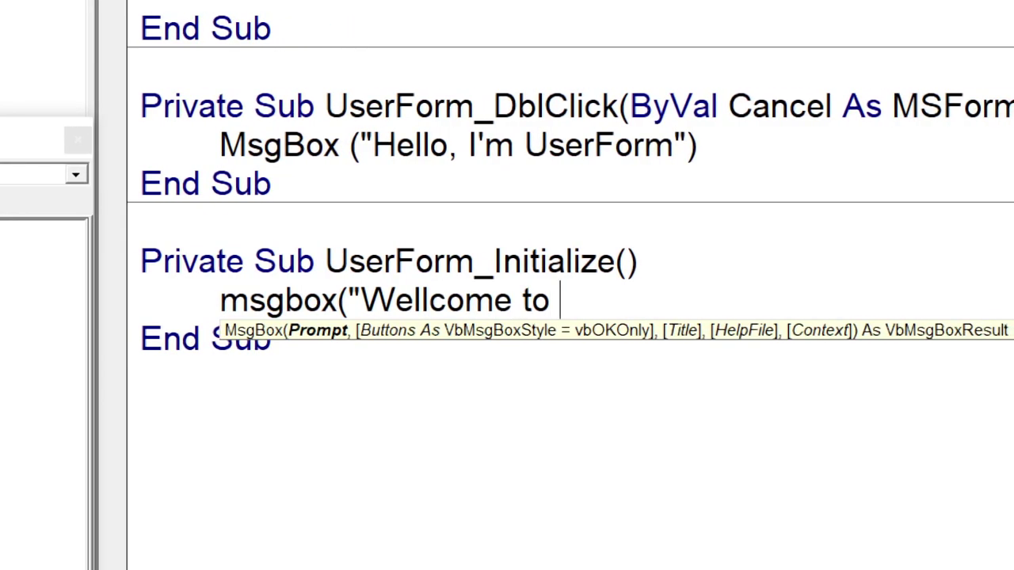
type("our ")
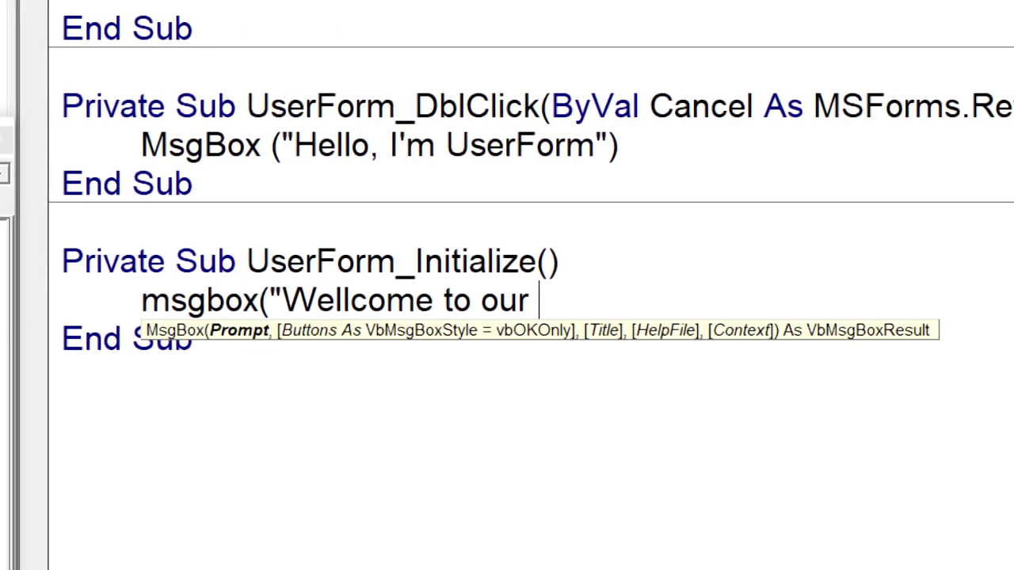
type("compa")
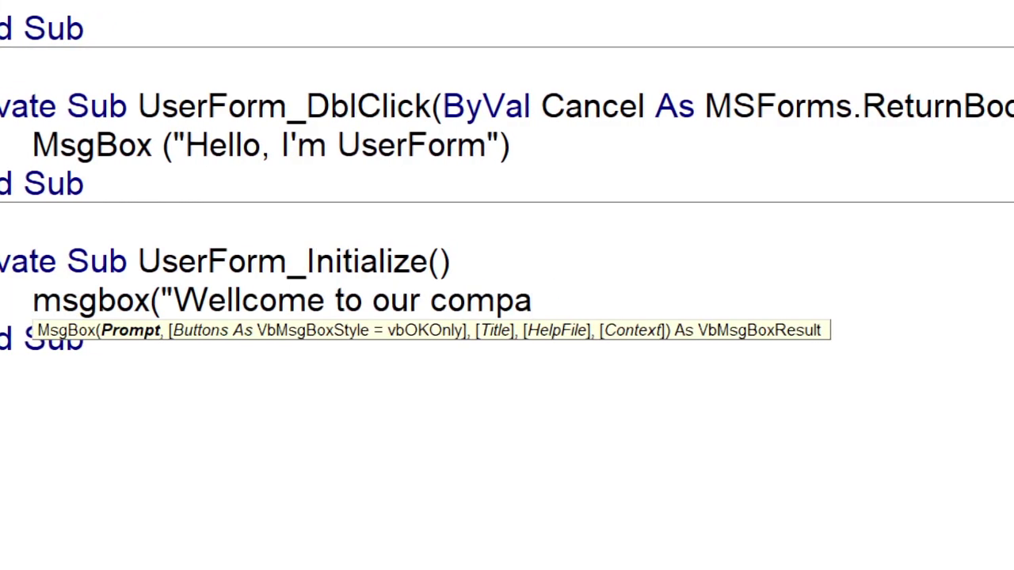
type("ny\"")
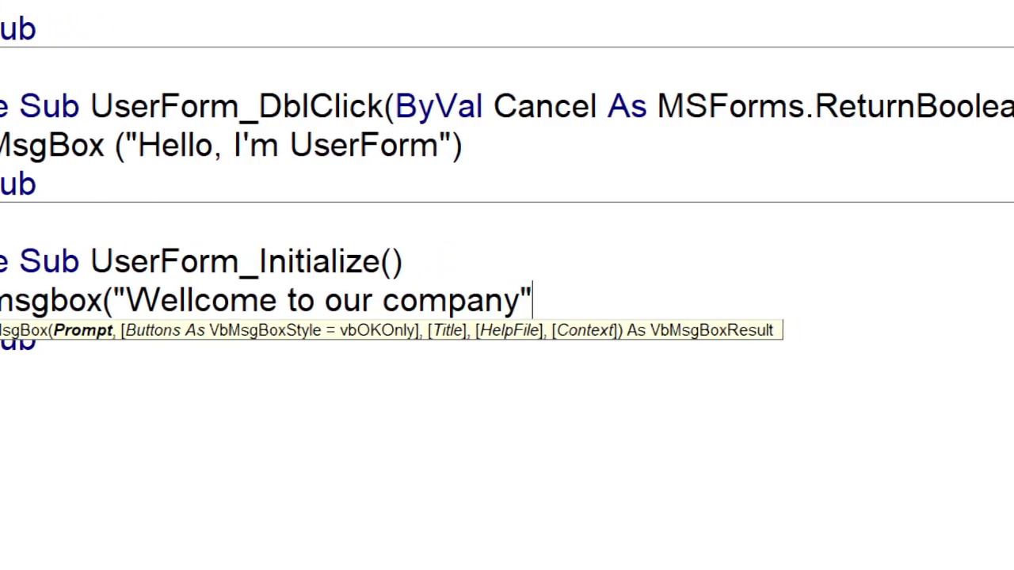
type(")")
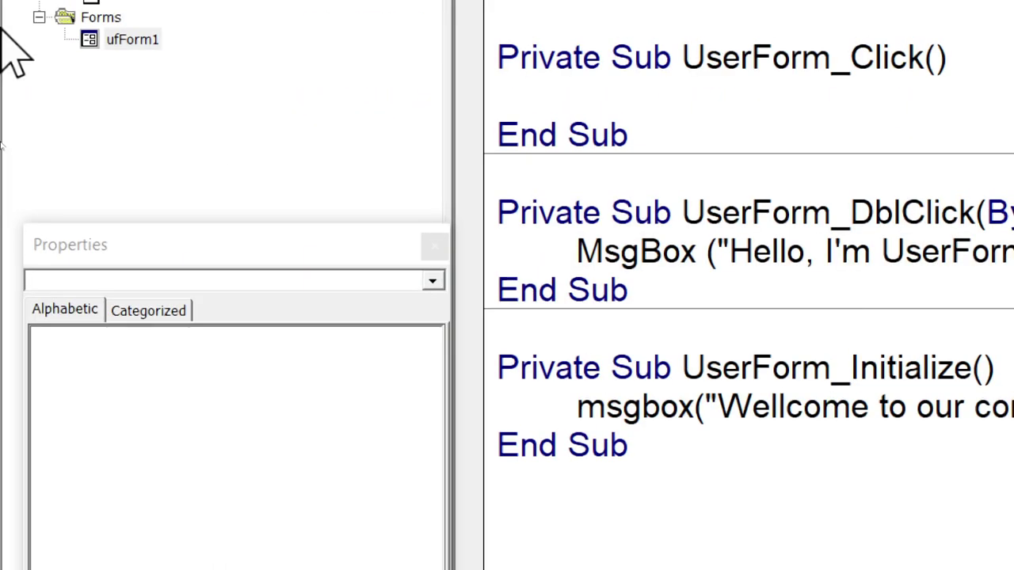
left_click(140, 176)
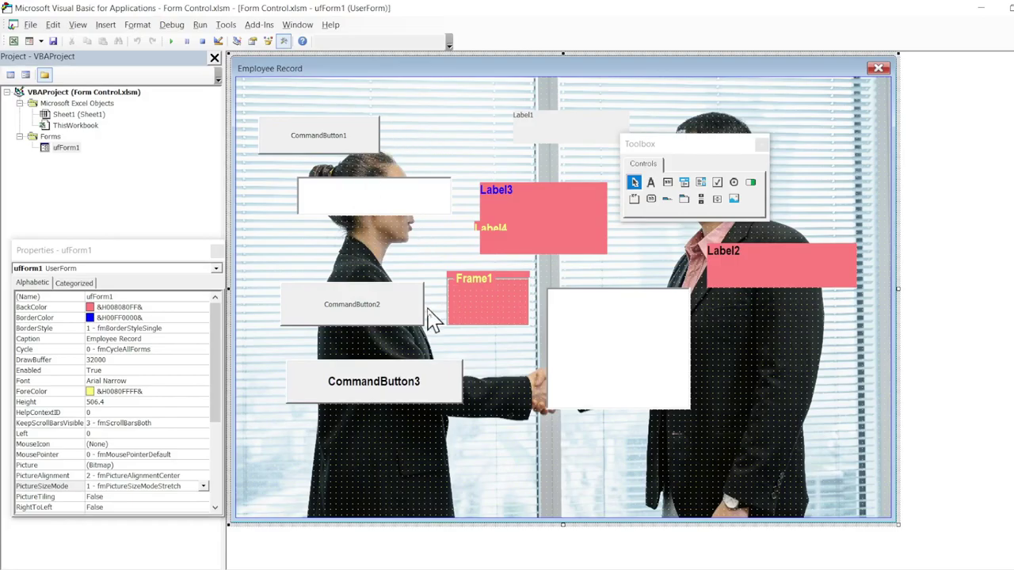
left_click(393, 396)
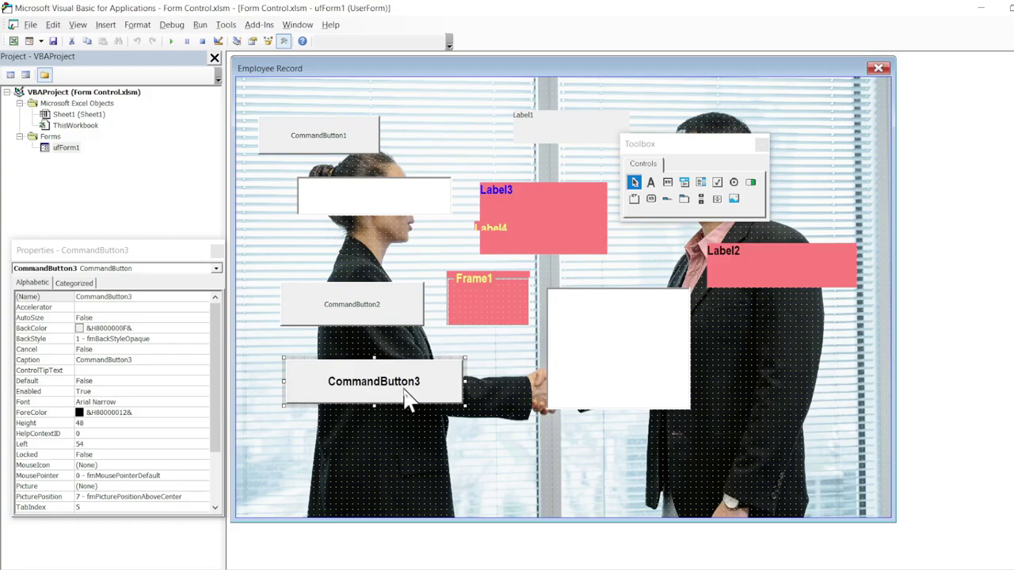
double_click(438, 432)
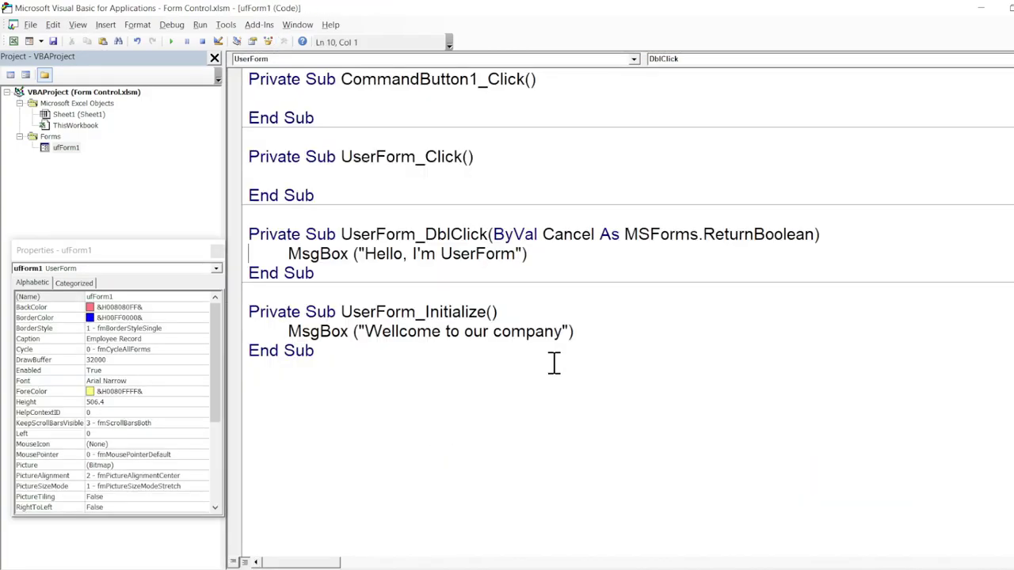
Add Me.CommandButton3.Caption = "Click Me" below the welcome MsgBox in UserForm_Initialize
left_click(585, 342)
key("Up")
key("End")
key("Return")
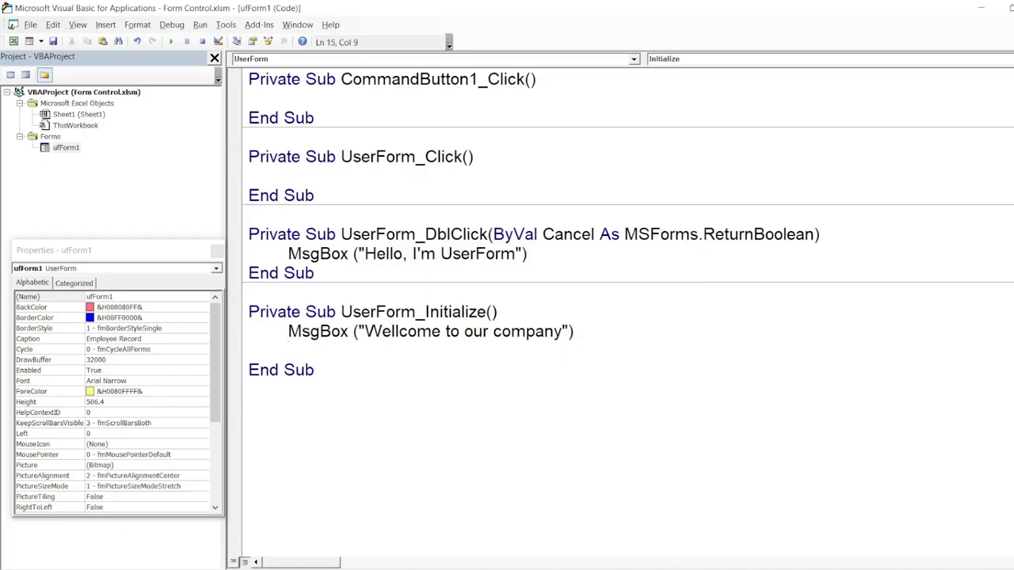
type("me.")
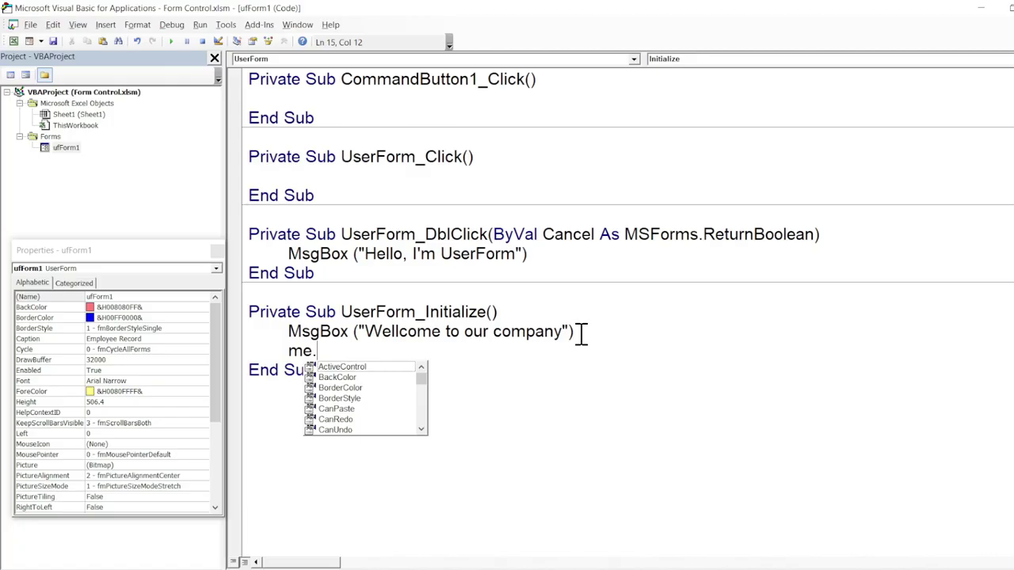
type("co")
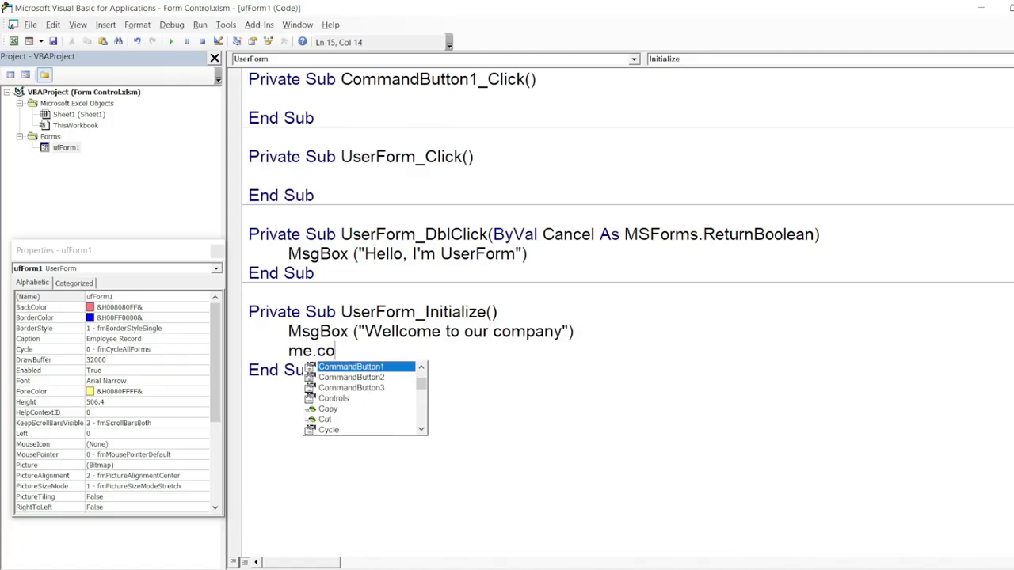
key("Down")
key("Down")
key("Tab")
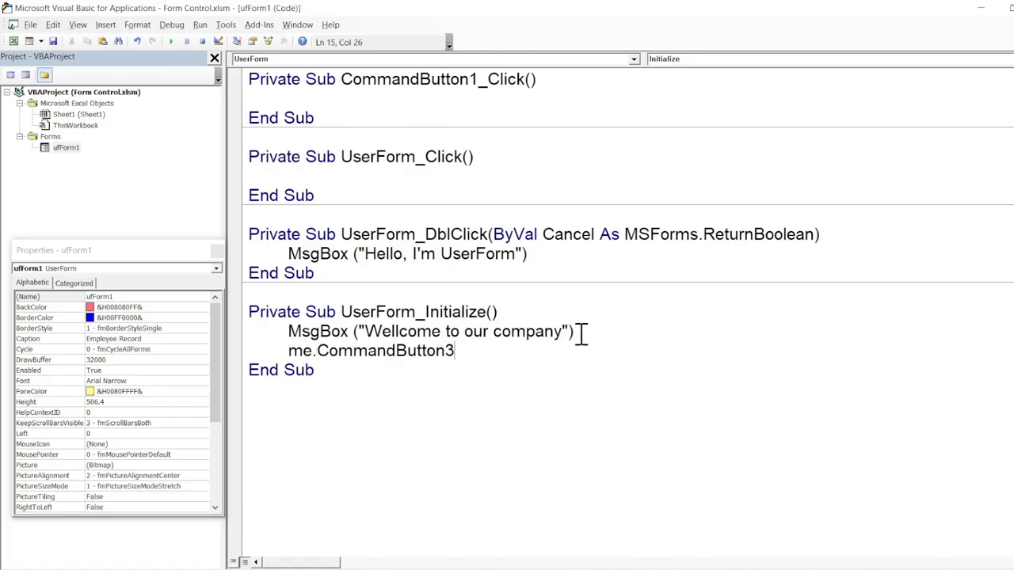
type(".cap")
key("Tab")
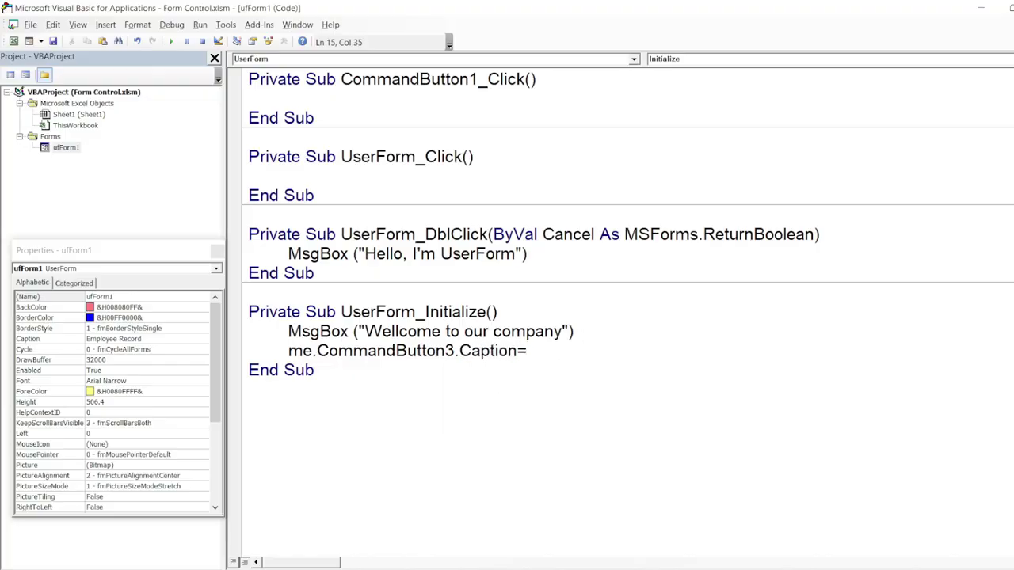
type("Cl")
type("ick Me")
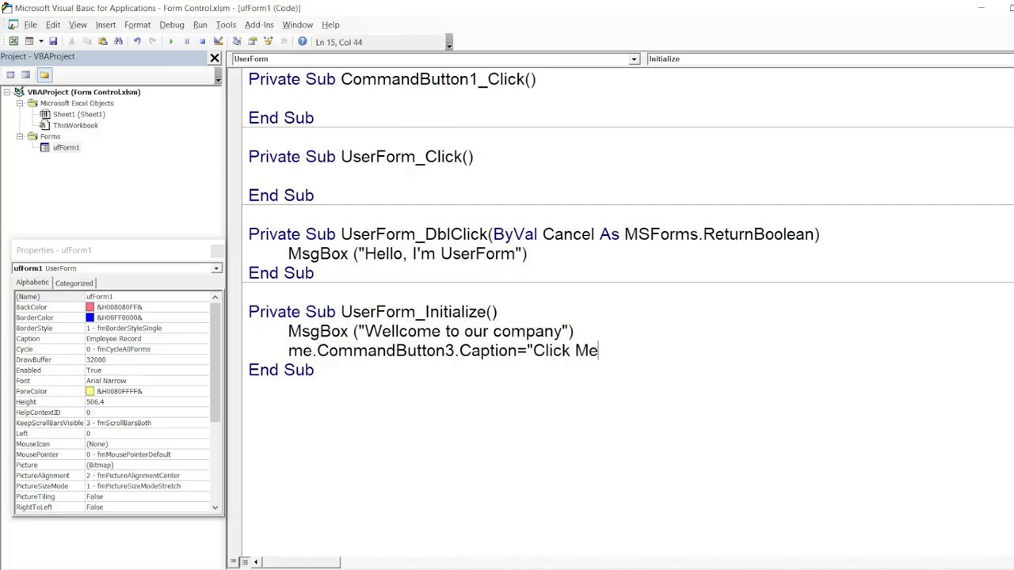
type("\"")
key("Return")
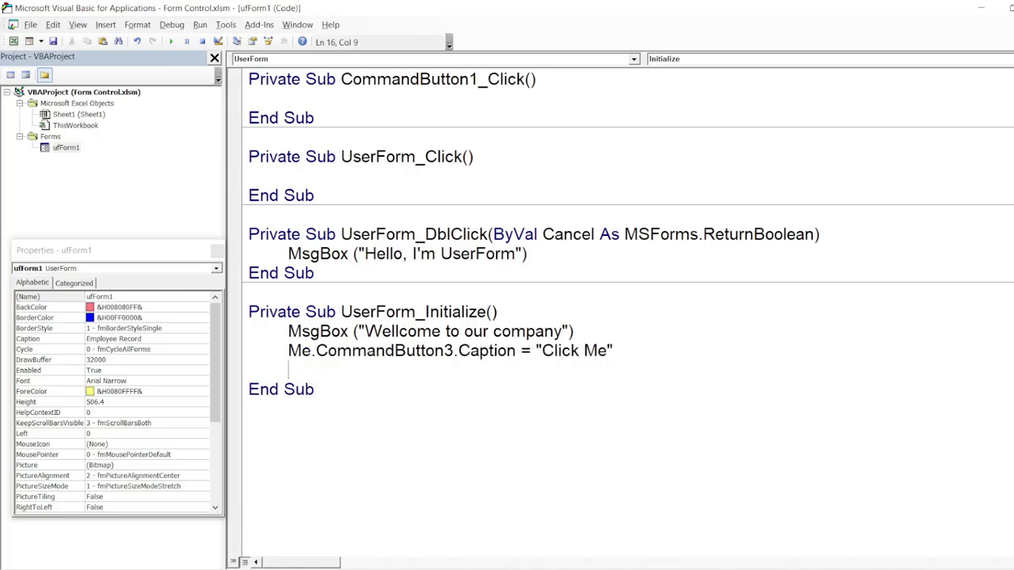
Add Me.CommandButton3.BackColor = VBA.vbRed on the following line
type("me.comm")
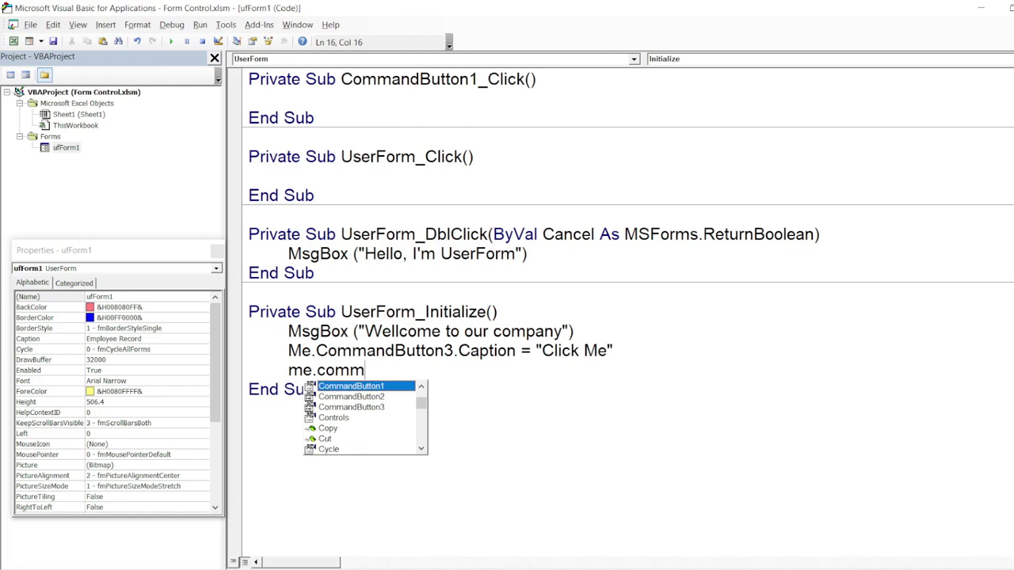
key("Down")
key("Down")
key("Tab")
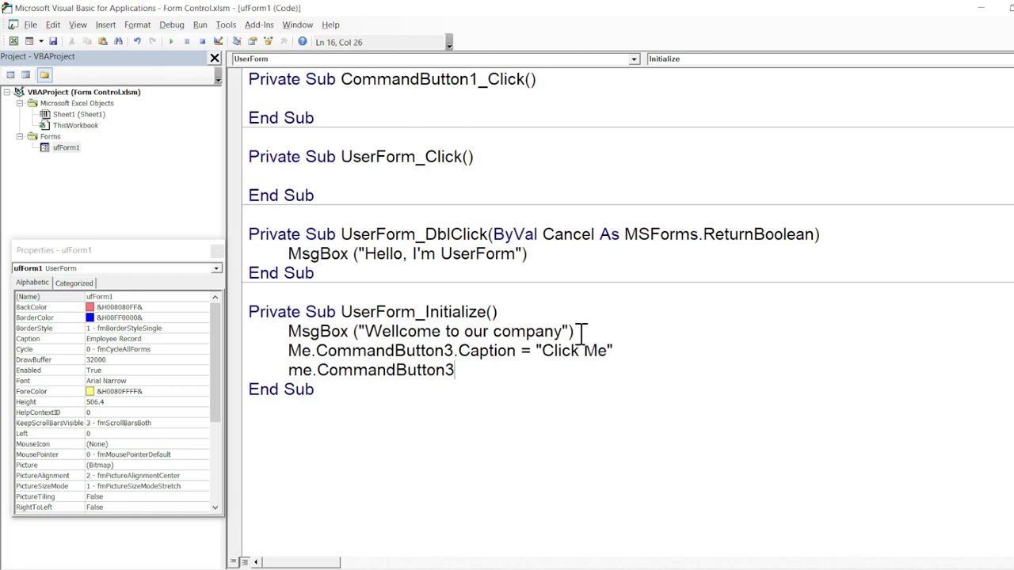
type(".")
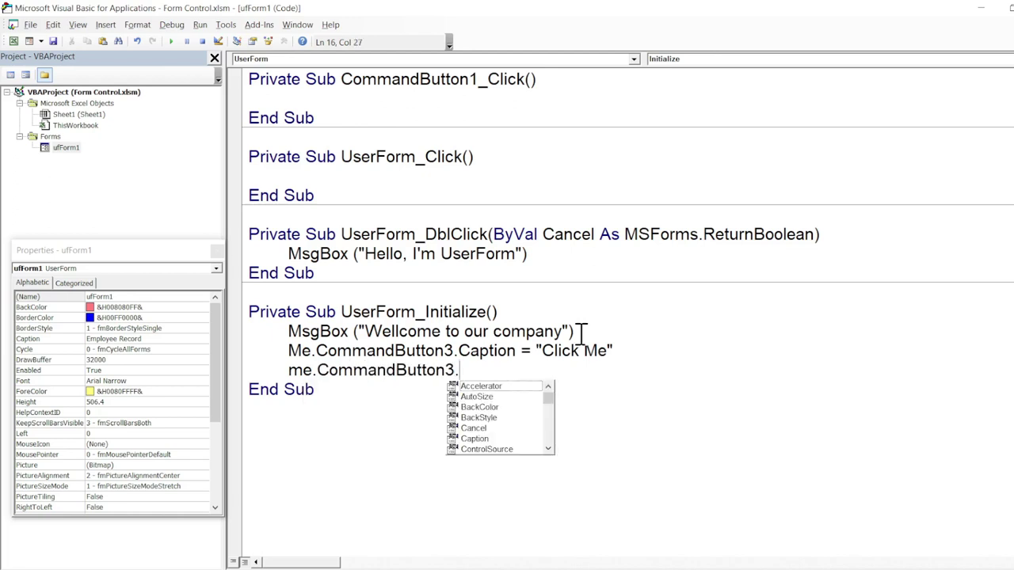
type("int")
key("BackSpace")
key("BackSpace")
key("BackSpace")
type("bac")
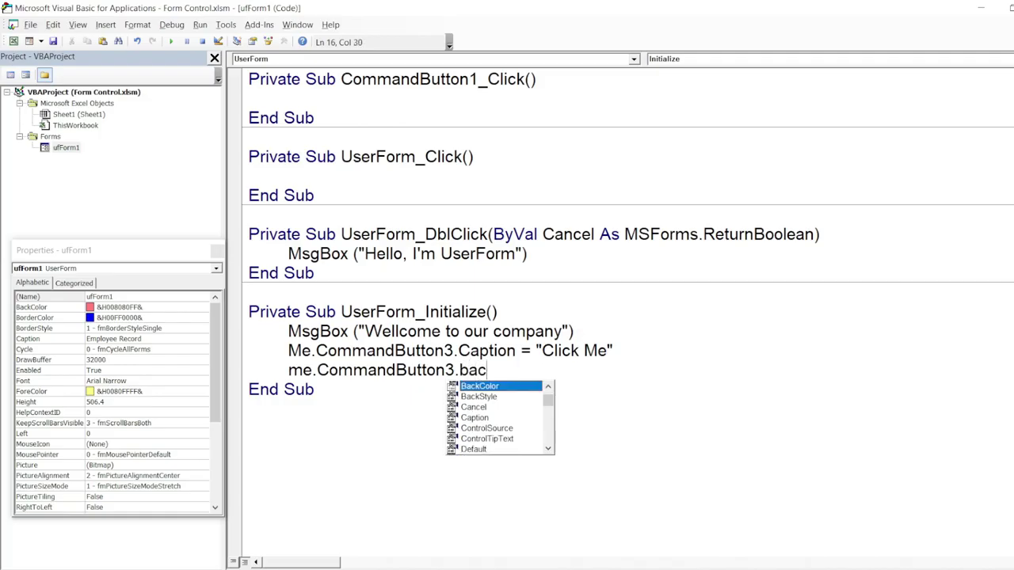
type("k")
key("Tab")
type("=")
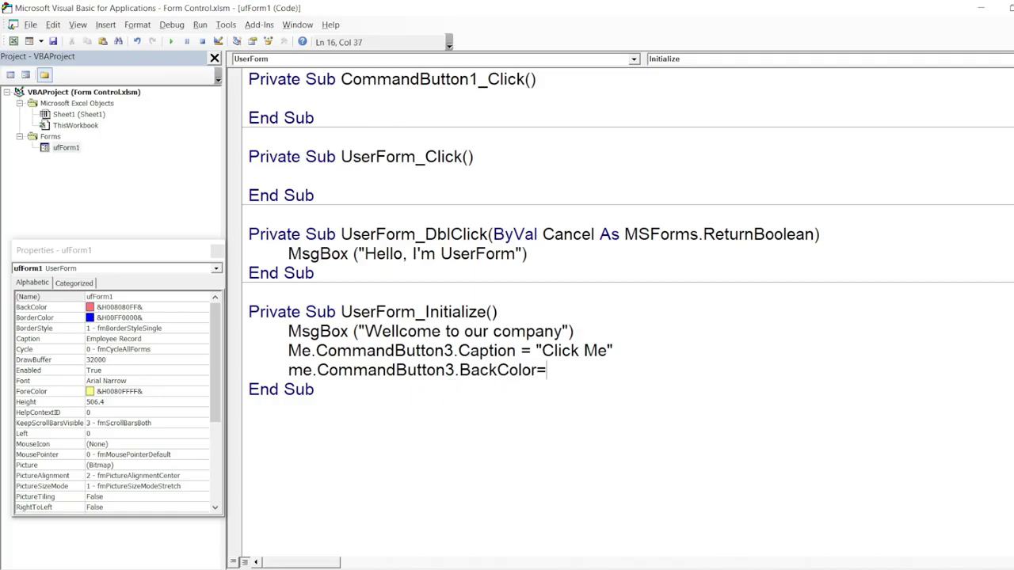
type("\"")
key("BackSpace")
type("vba.")
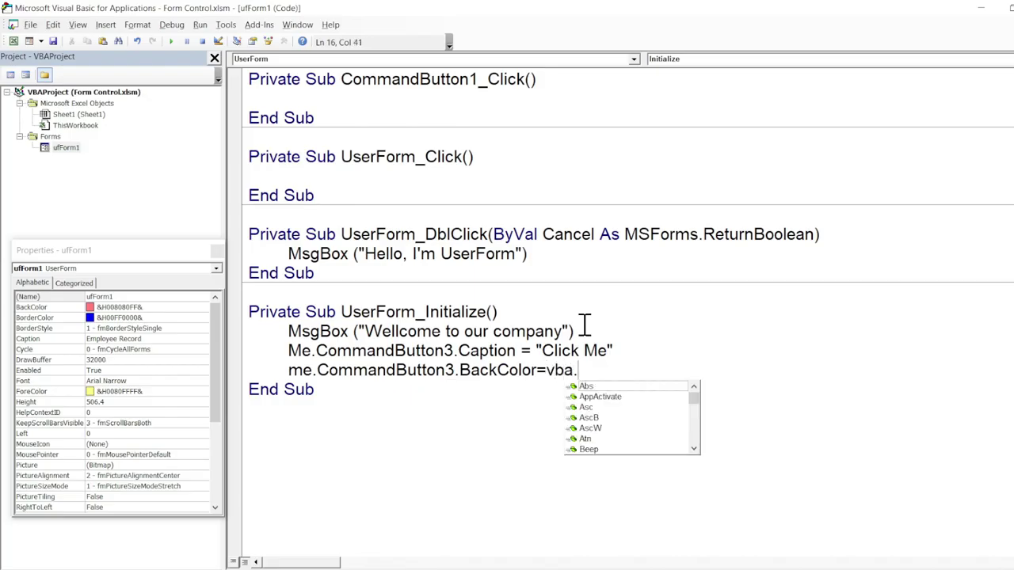
type("vb")
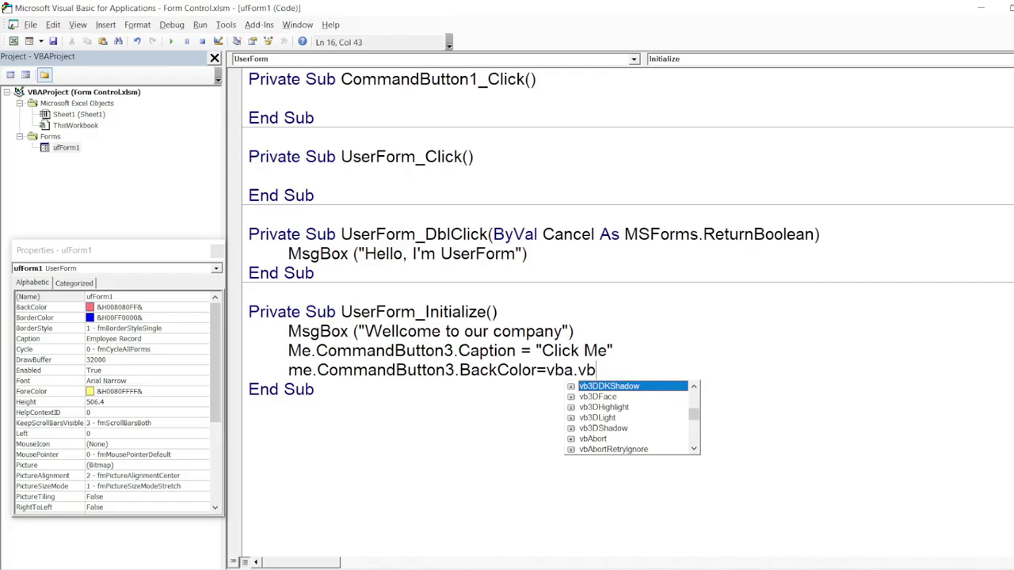
type("red")
key("Return")
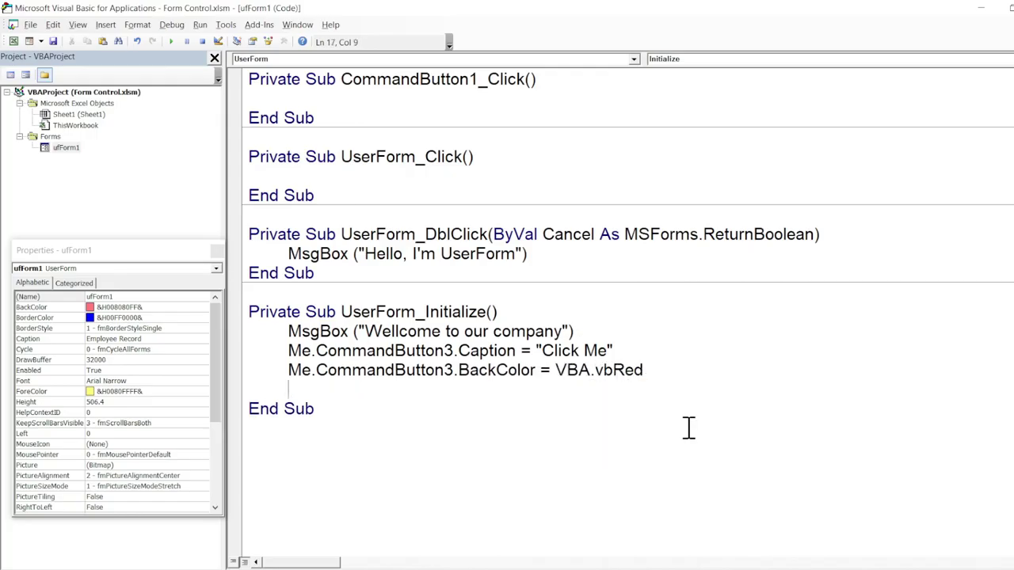
Run ufForm1, dismiss the welcome message and click the red Click Me button
double_click(67, 148)
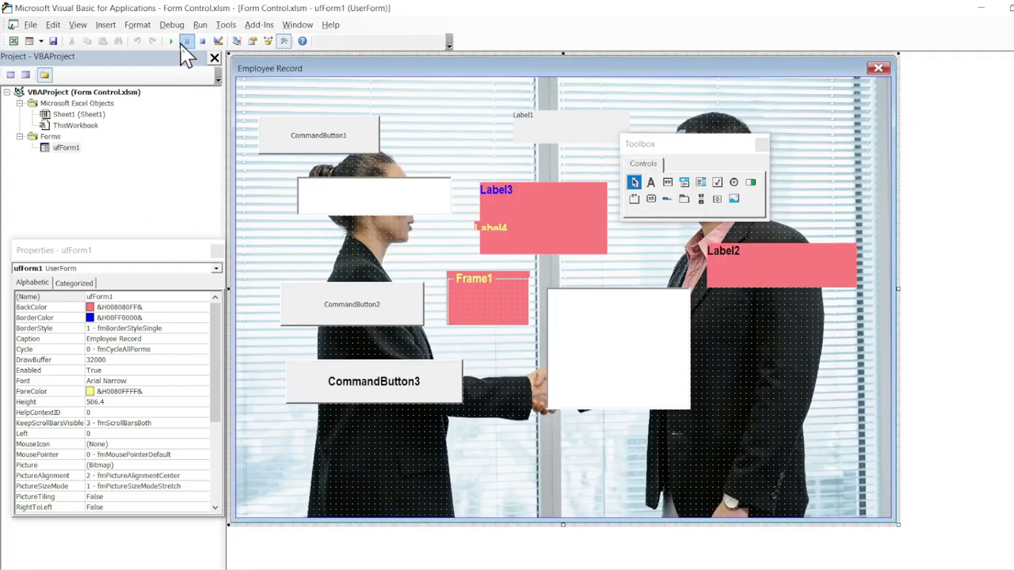
left_click(171, 42)
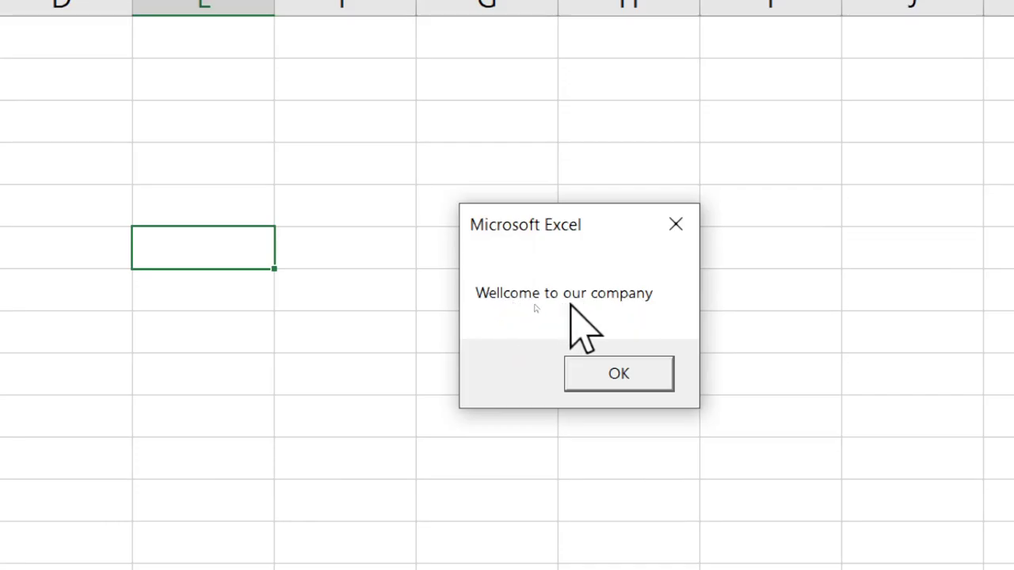
left_click(616, 369)
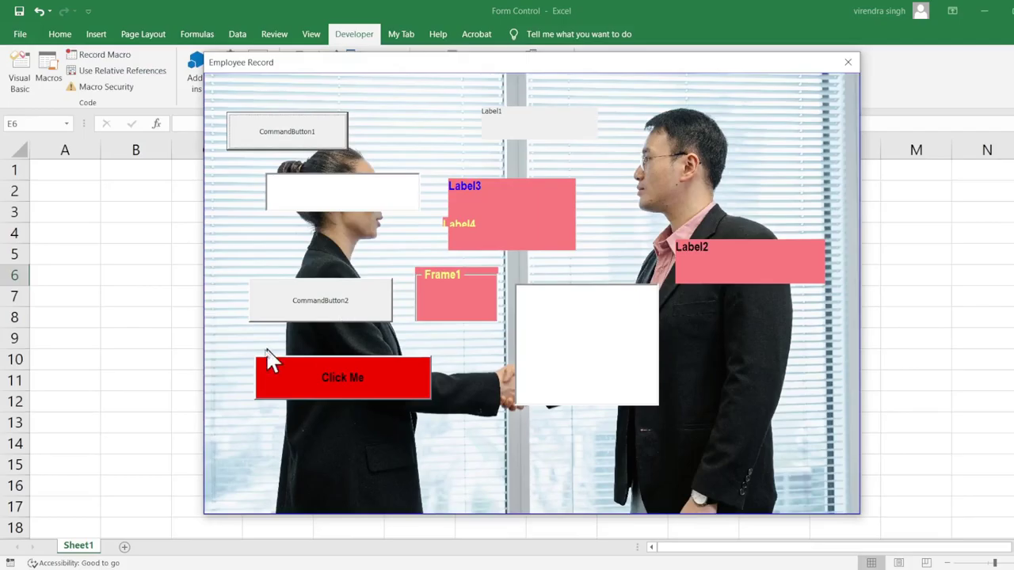
left_click(343, 379)
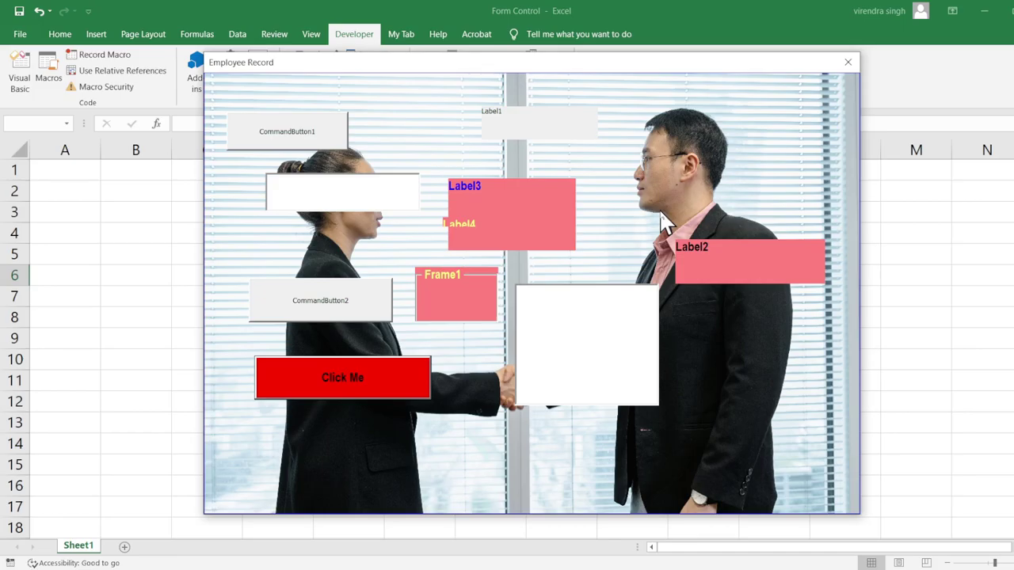
Close the running Employee Record form and reopen the ufForm1 design view
left_click(848, 63)
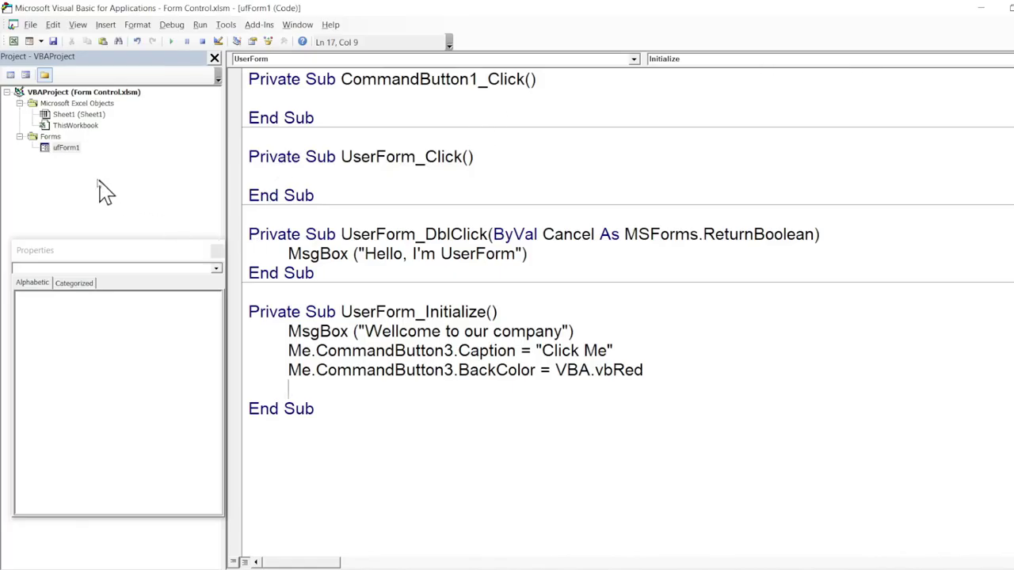
left_click(68, 149)
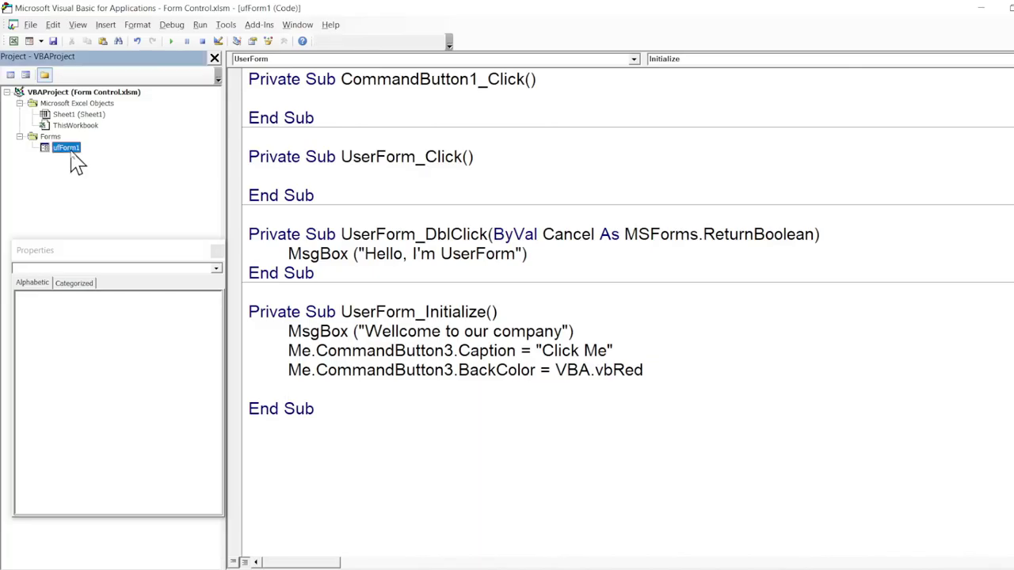
double_click(68, 148)
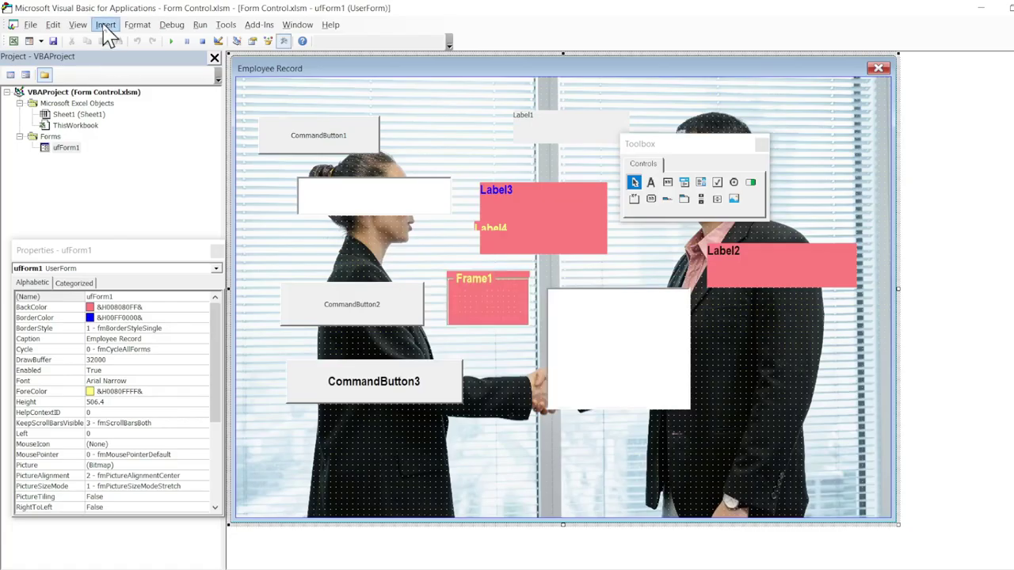
Insert a new userform named ufForm2, enlarge it, and return to ufForm1's design
left_click(105, 25)
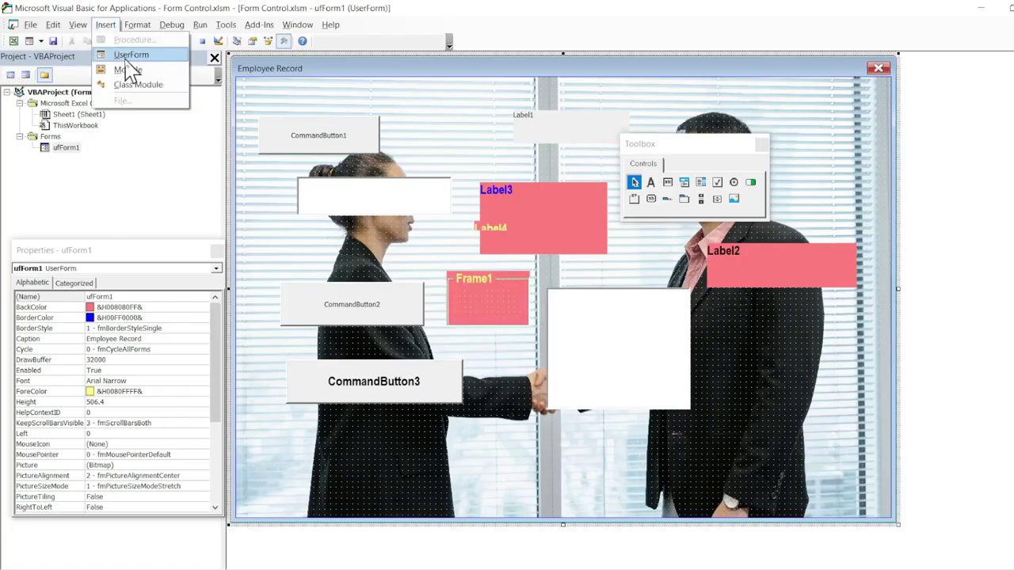
left_click(135, 55)
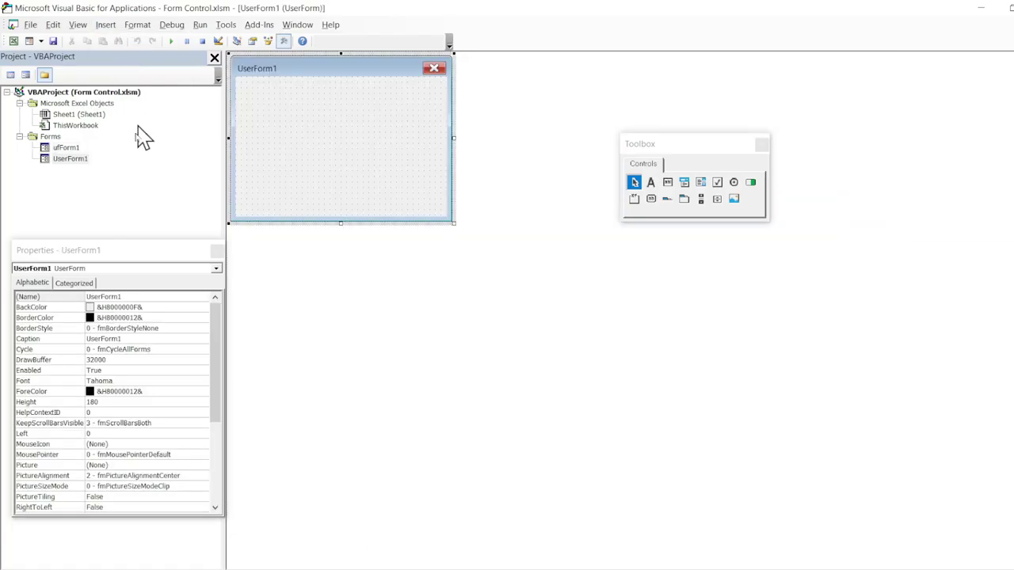
left_click(76, 296)
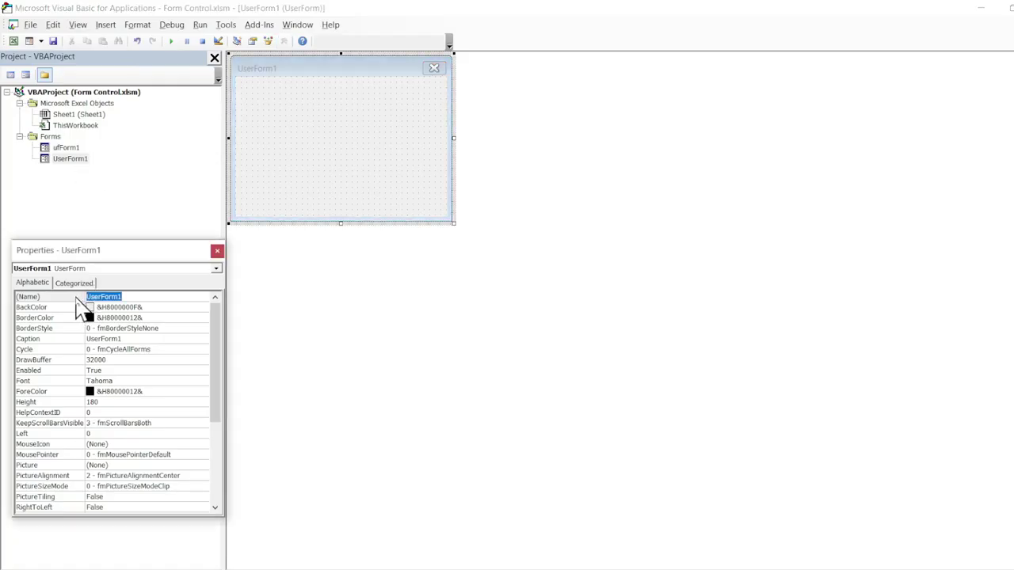
type("ufFo")
type("rm2")
left_click(77, 299)
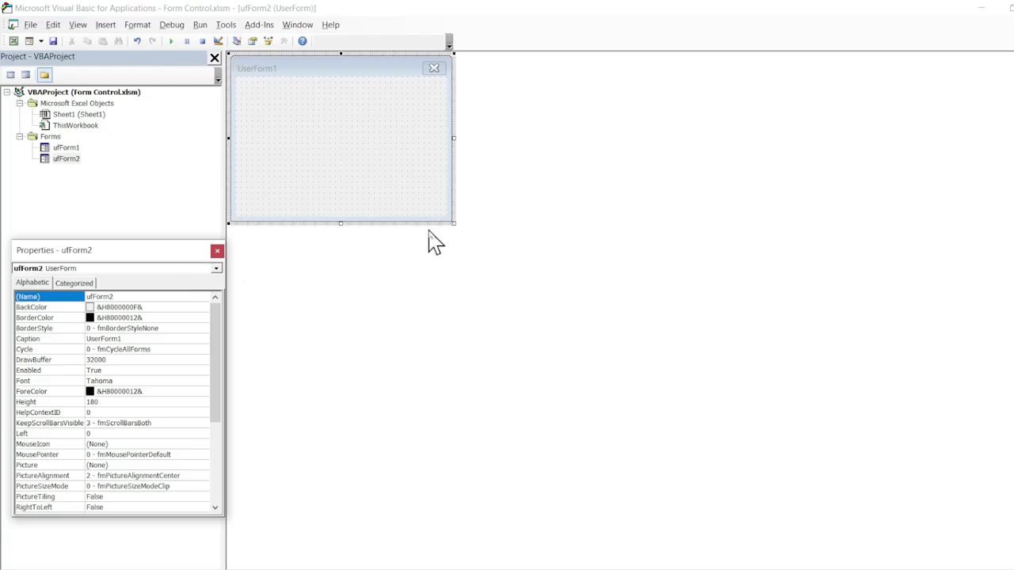
left_click_drag(453, 224, 626, 351)
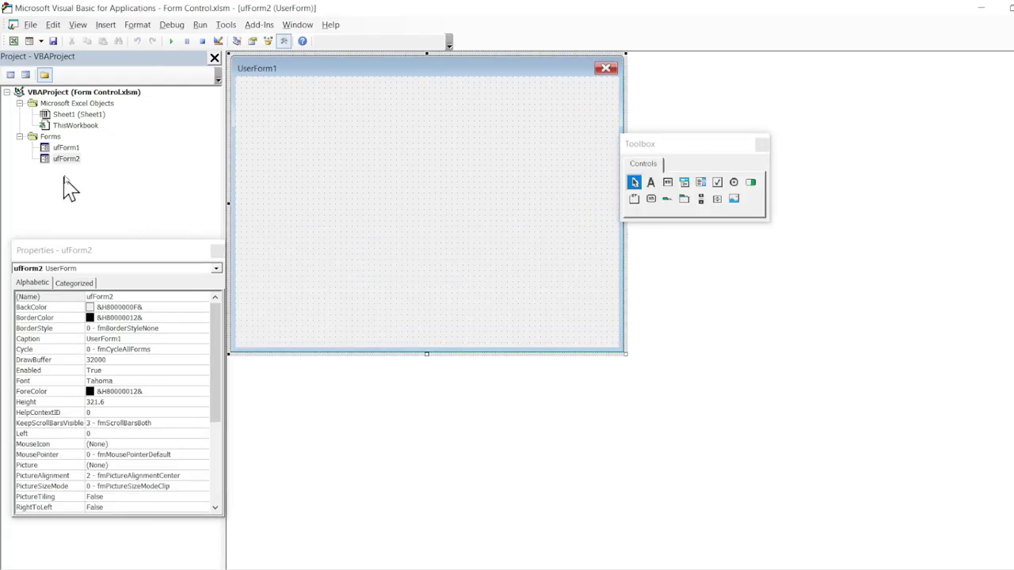
double_click(70, 148)
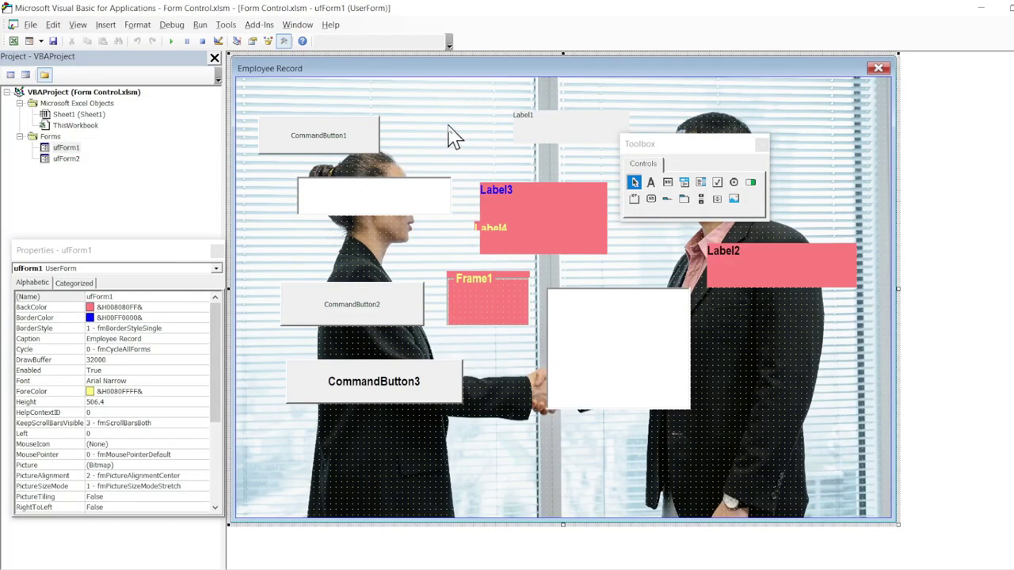
Replace the MsgBox line in ufForm1's UserForm_DblClick with Me.Hide and remove the leftover blank line
key("F7")
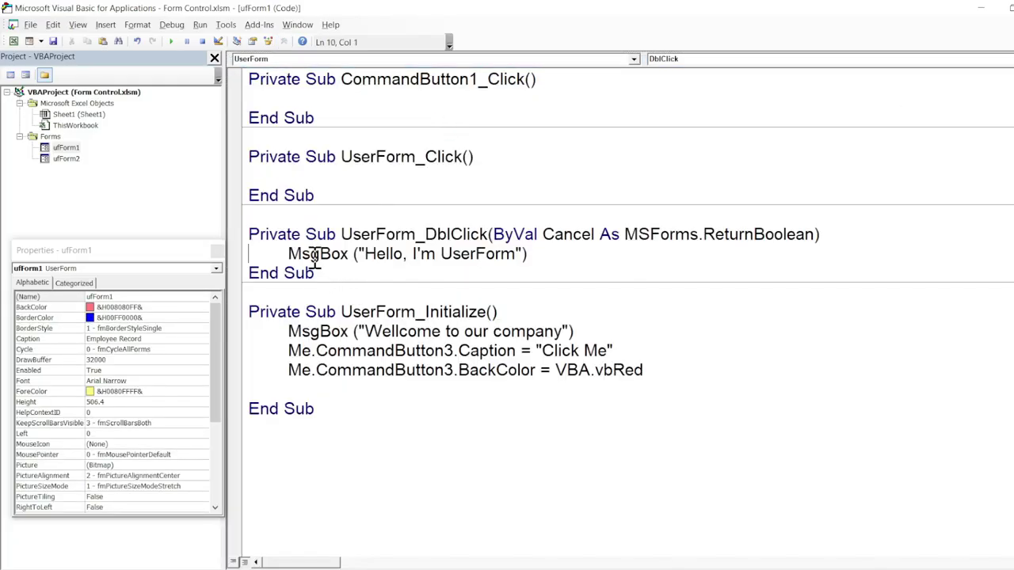
left_click_drag(290, 255, 555, 255)
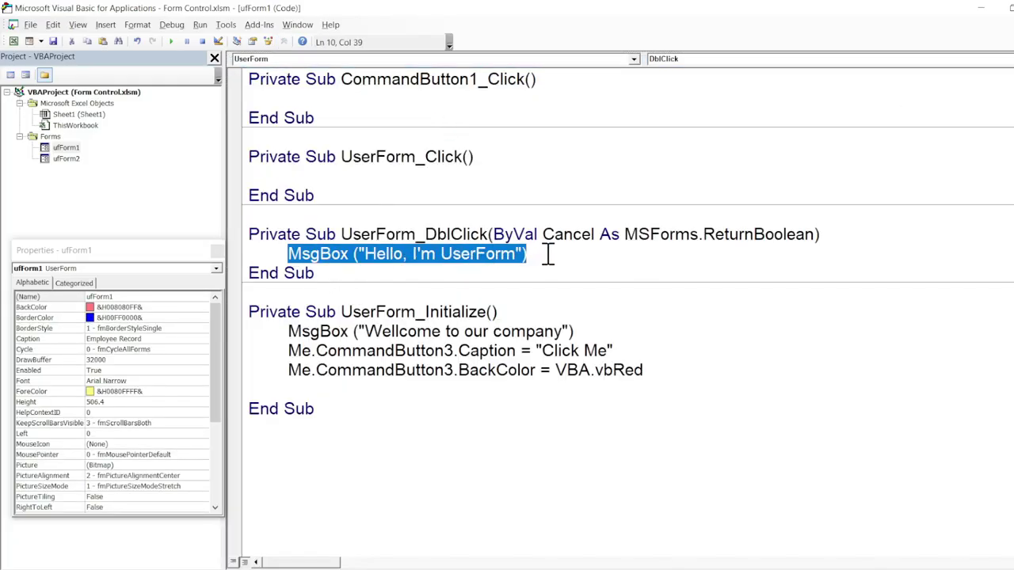
key("Delete")
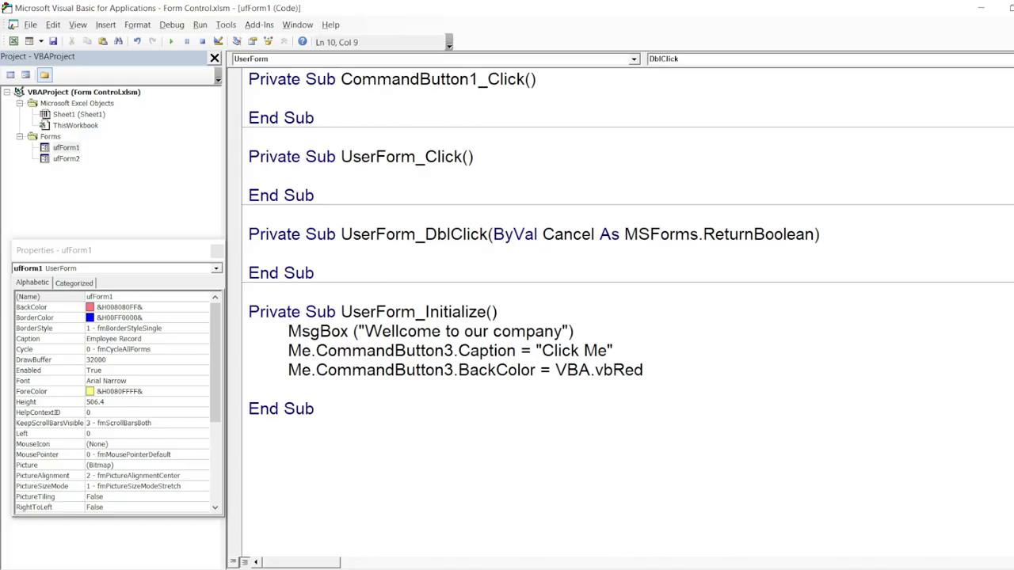
key("Return")
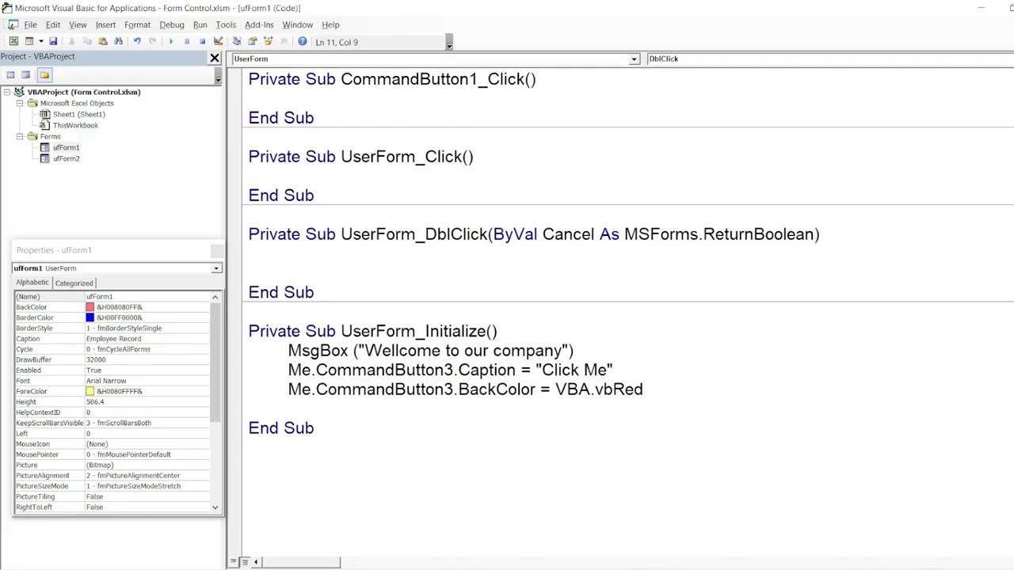
type("me.")
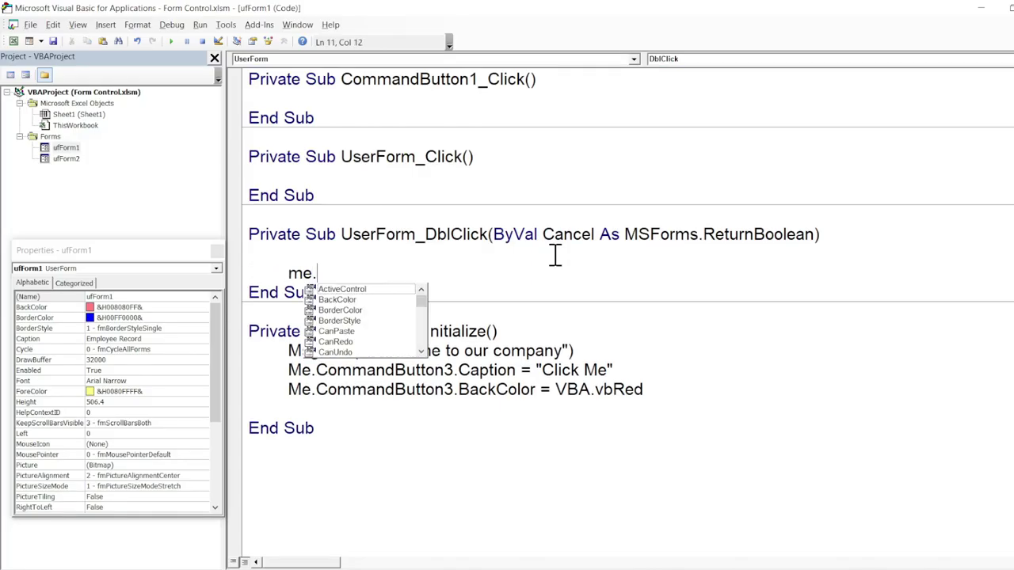
type("hide")
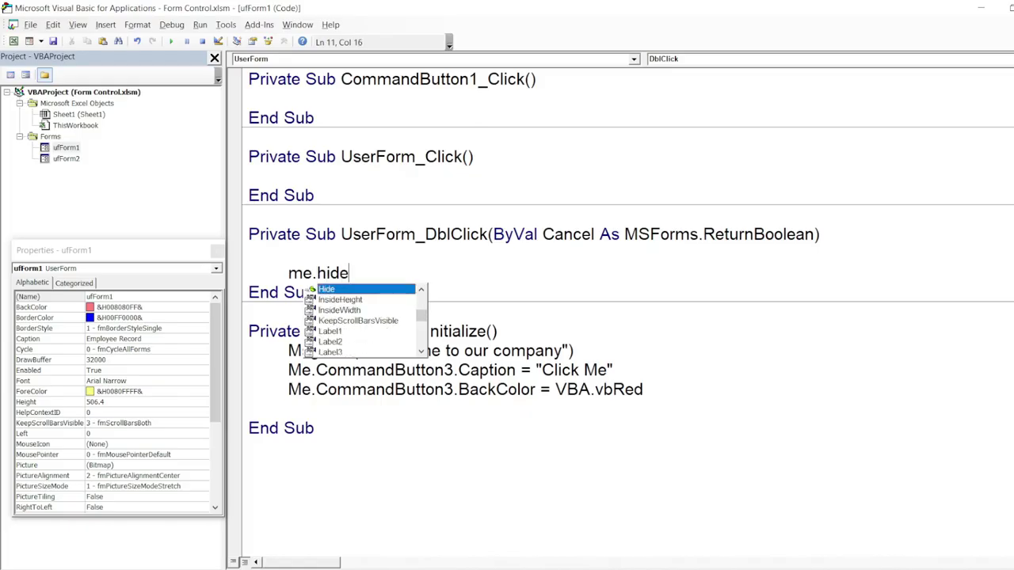
key("Return")
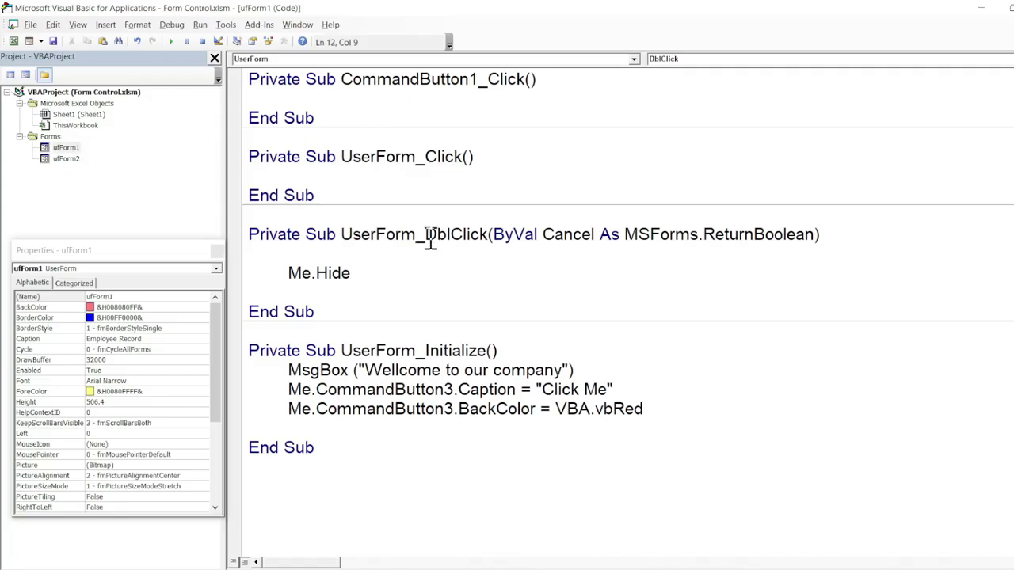
left_click(428, 237)
left_click_drag(288, 273, 390, 278)
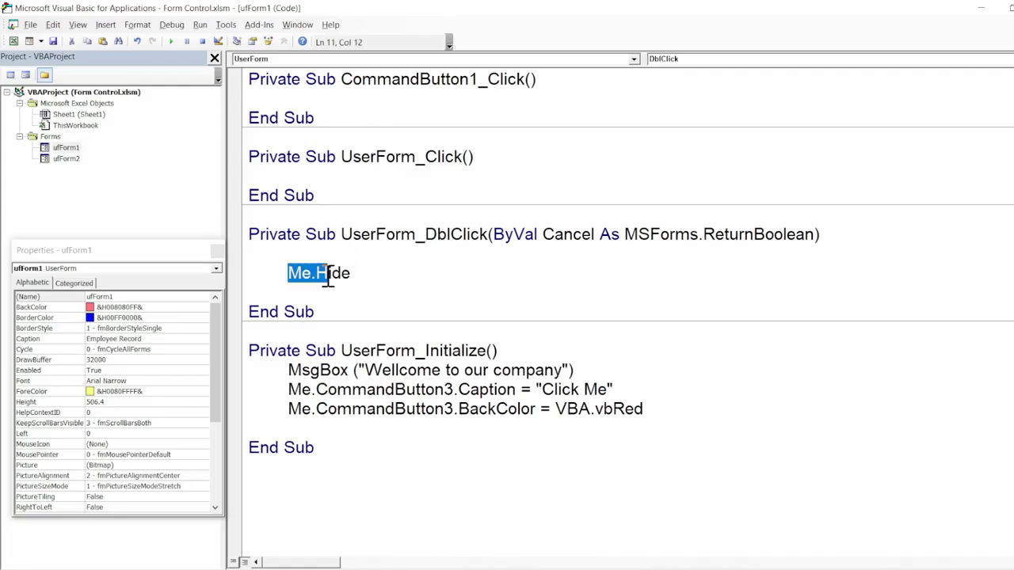
left_click(391, 277)
key("Delete")
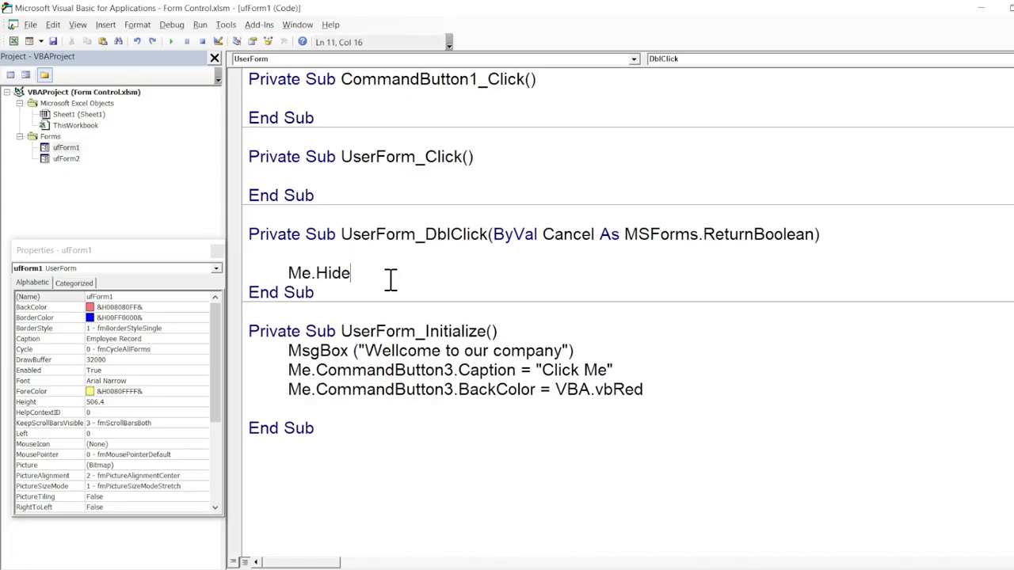
Enter Me.Show and ufForm2.Show in ufForm1's UserForm_Click procedure
left_click(330, 170)
type("UserForm1.Show")
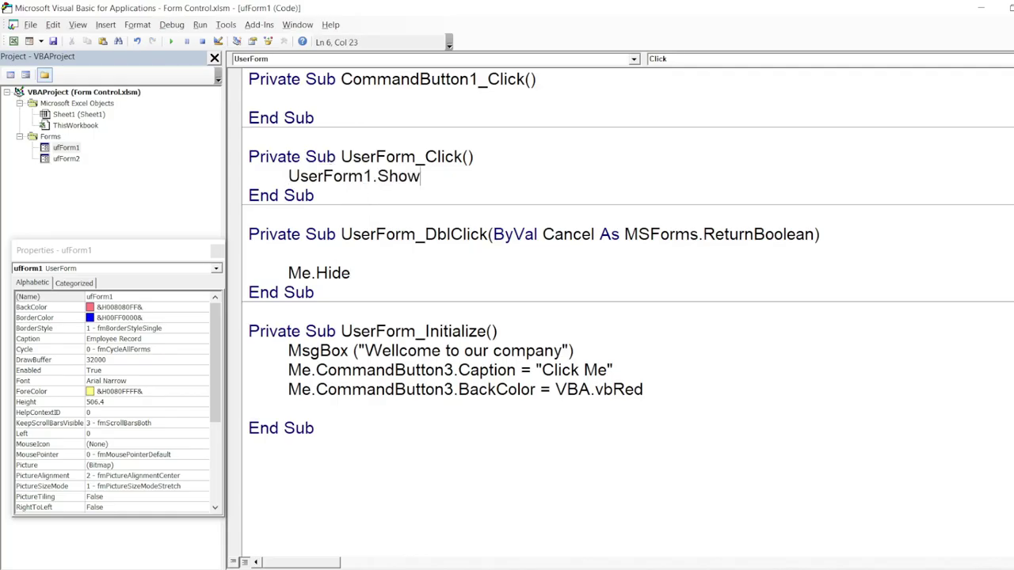
key("Return")
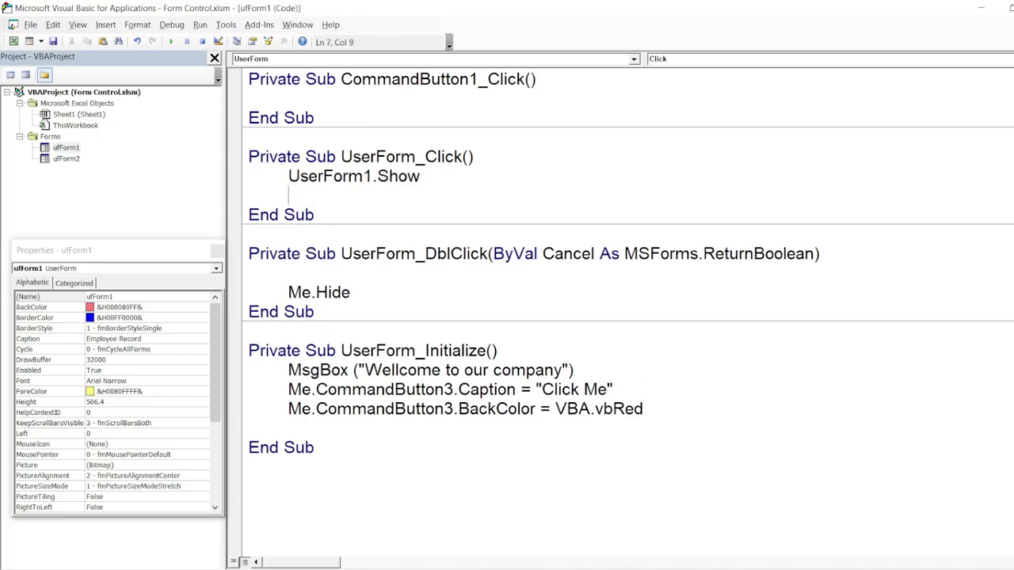
left_click(324, 176)
double_click(324, 176)
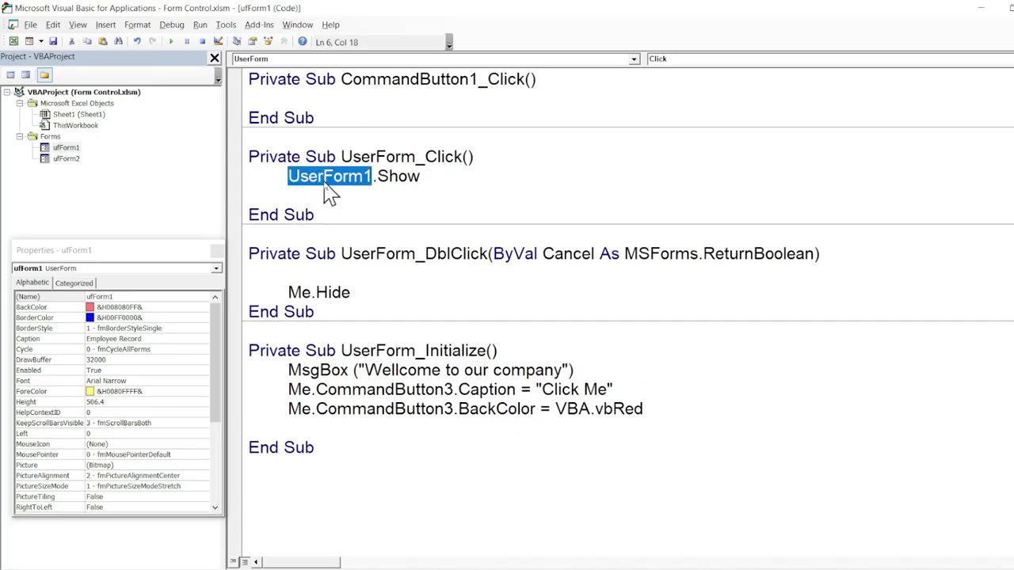
type("me")
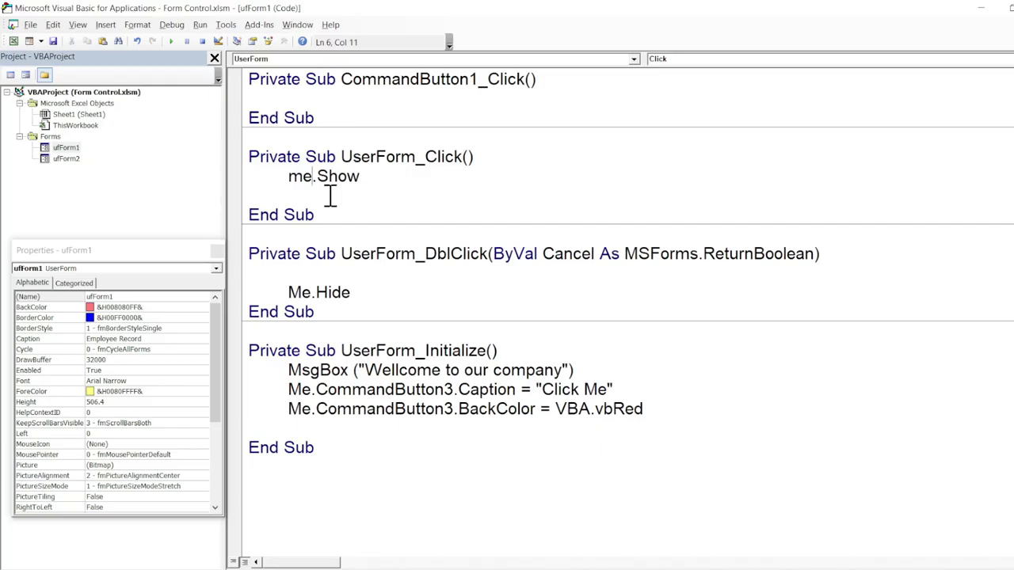
left_click(329, 195)
type("user")
key("BackSpace")
key("BackSpace")
key("BackSpace")
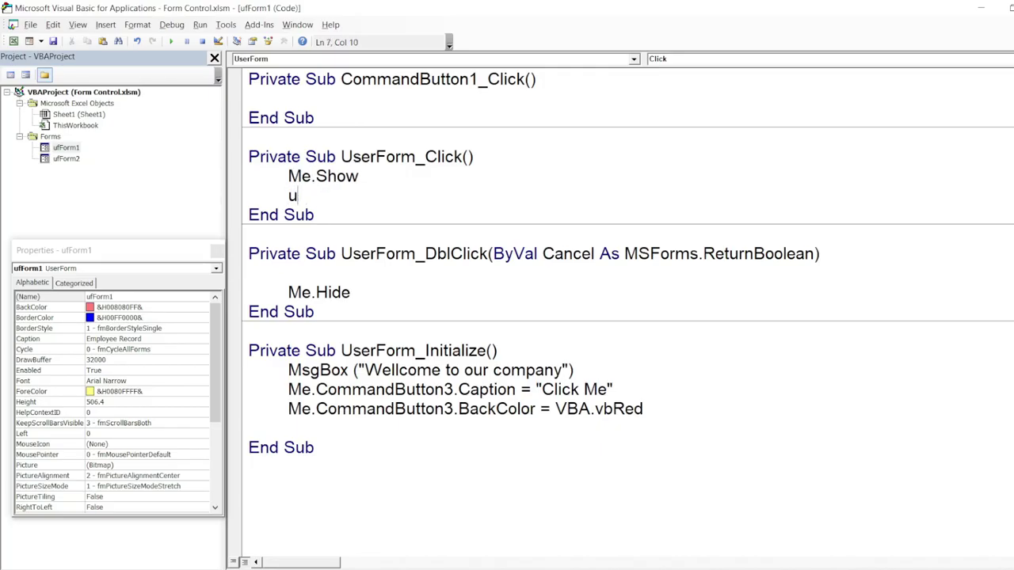
type("fform")
type("2")
type(".sh")
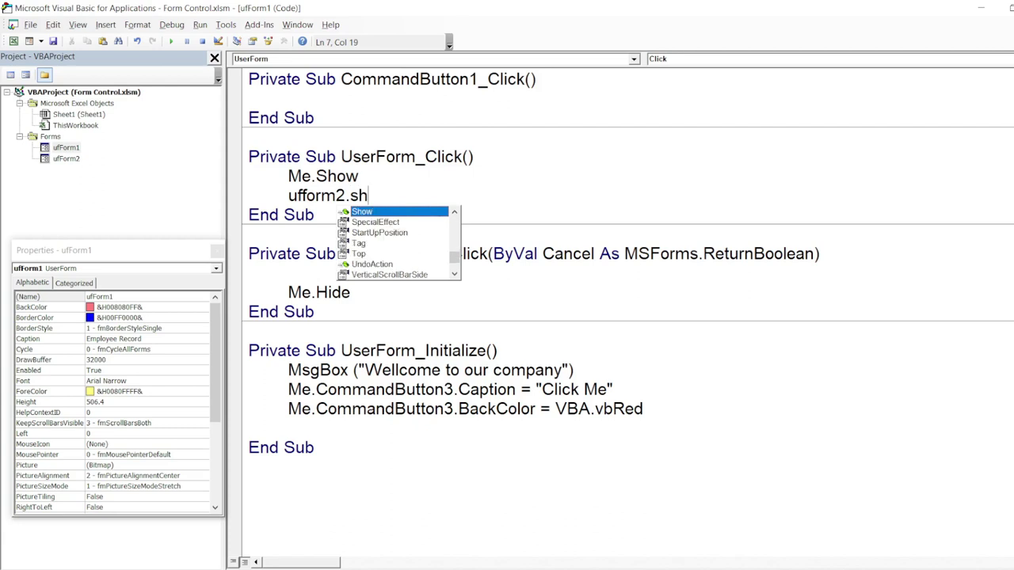
type("o")
key("Tab")
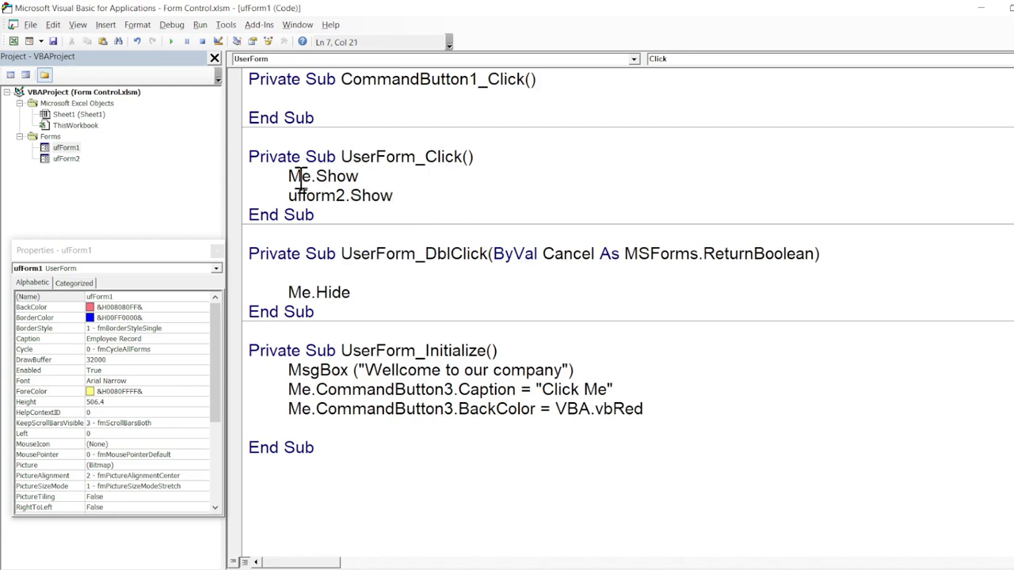
Change Me.Show to Me.Hide so ufForm1 hides before ufForm2 appears
left_click_drag(289, 176, 367, 176)
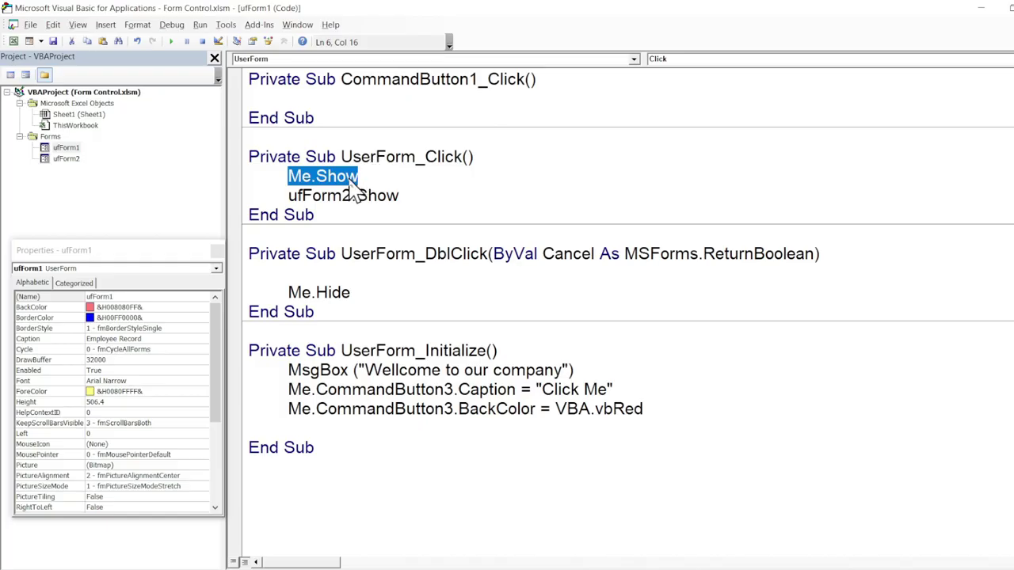
left_click(350, 182)
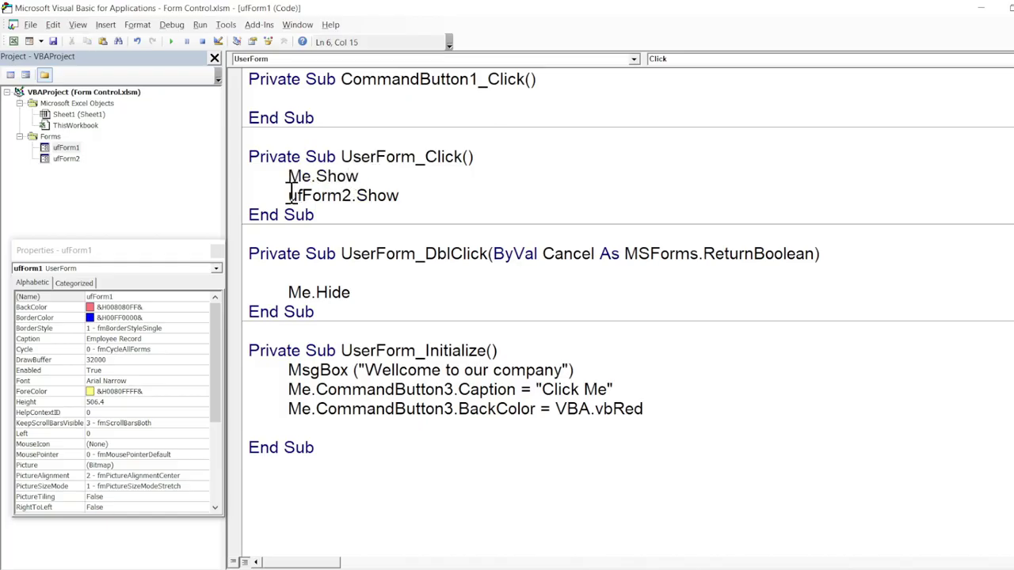
double_click(350, 175)
key("Delete")
key("BackSpace")
type(".")
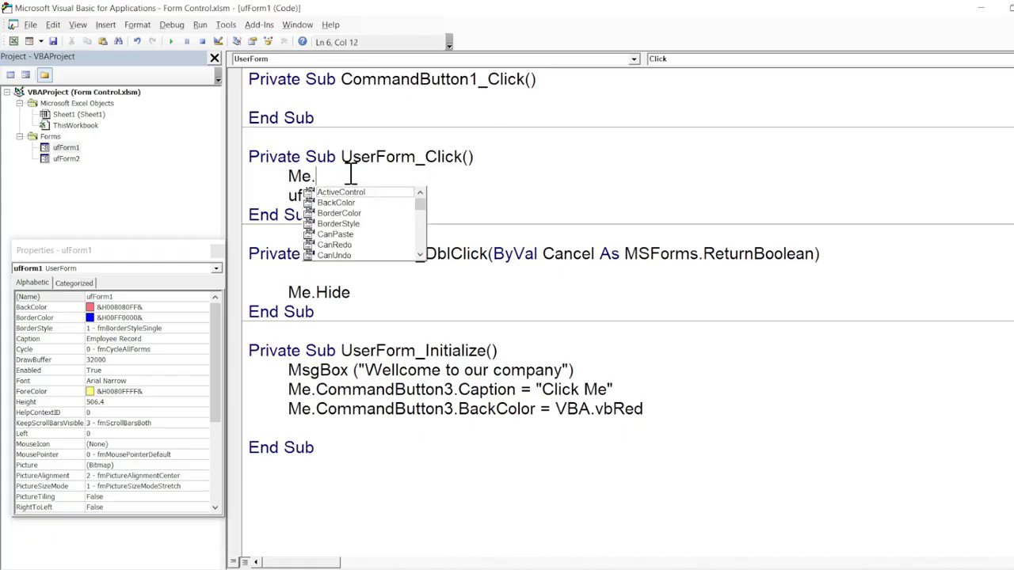
type("hide")
key("Tab")
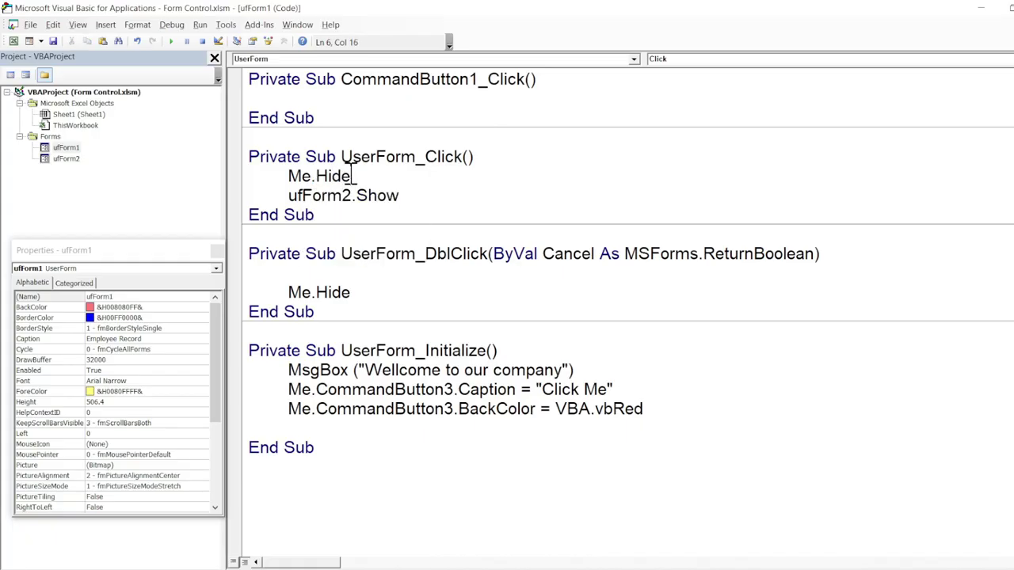
double_click(345, 176)
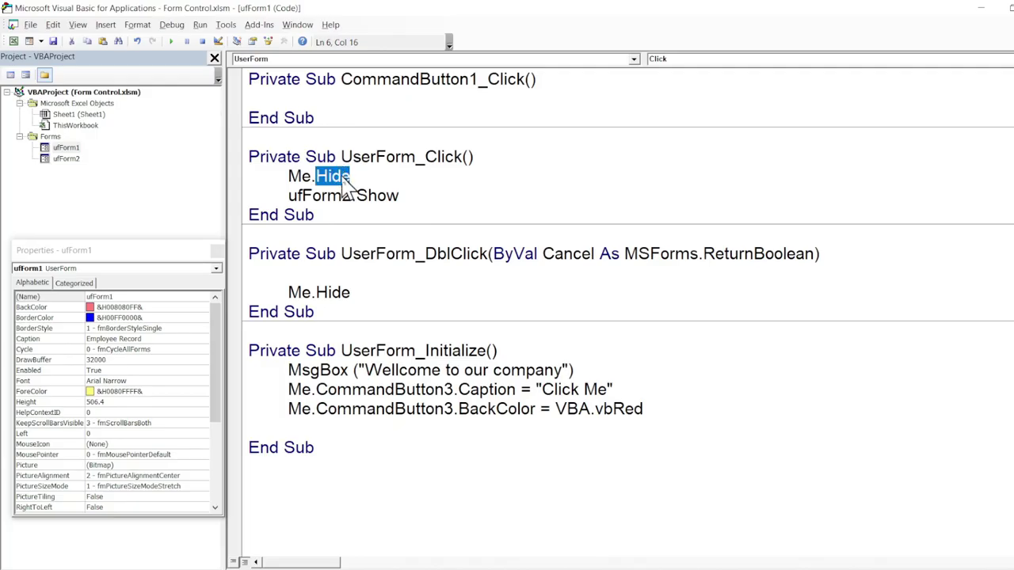
Highlight the Me.Hide and ufForm2.Show statements, then open the ufForm2 designer
double_click(336, 196)
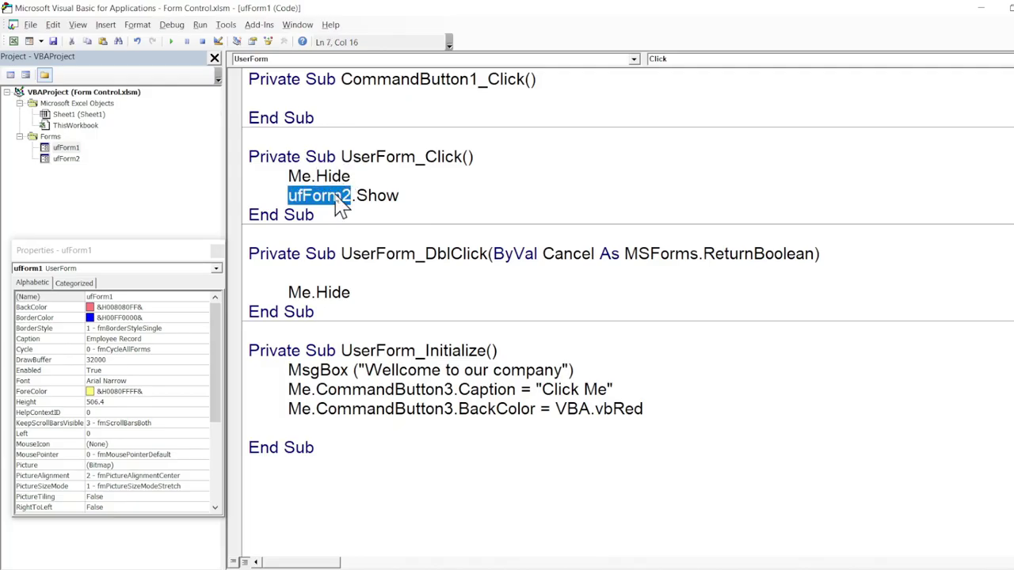
left_click(316, 176)
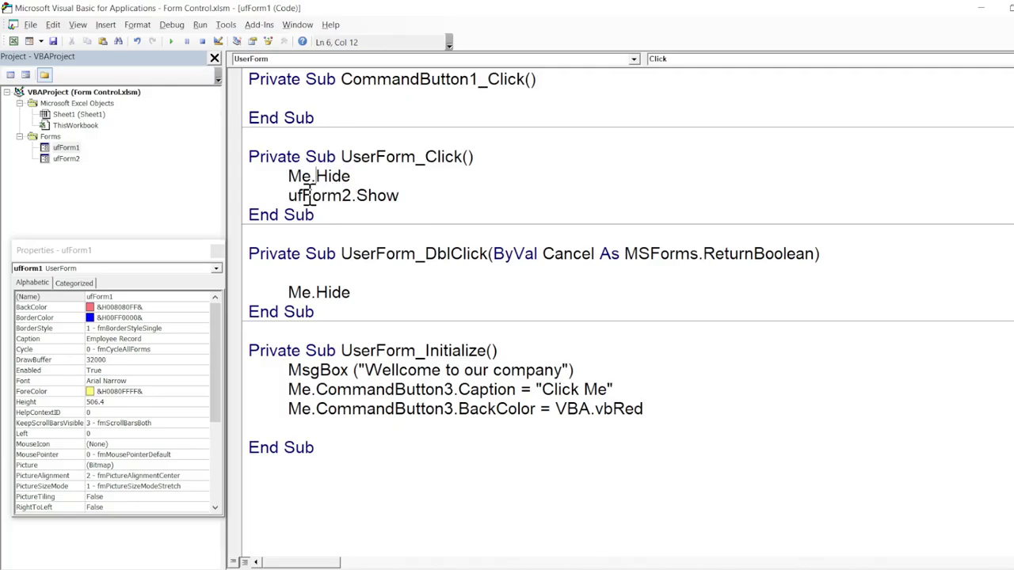
double_click(309, 195)
double_click(371, 195)
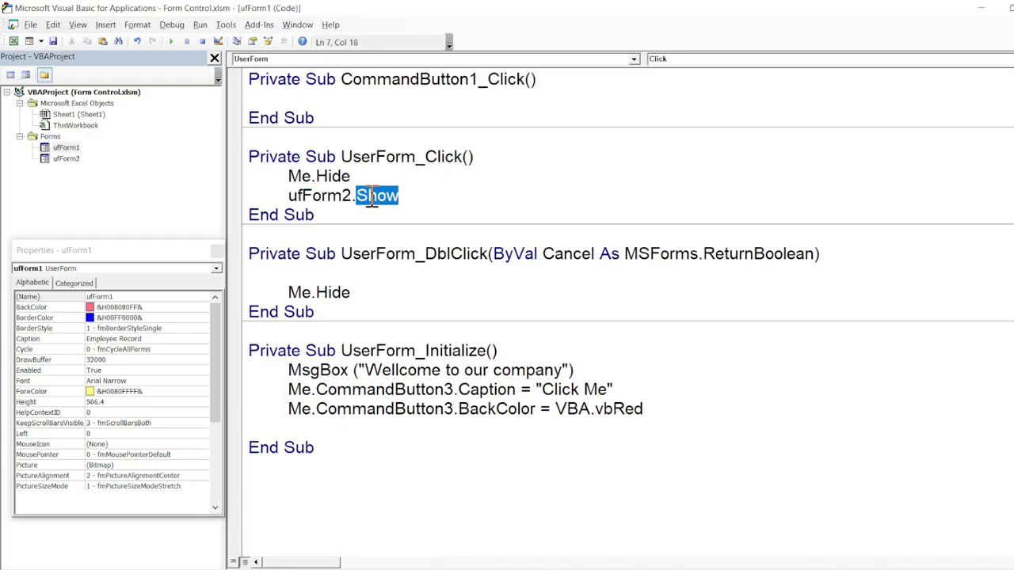
double_click(332, 176)
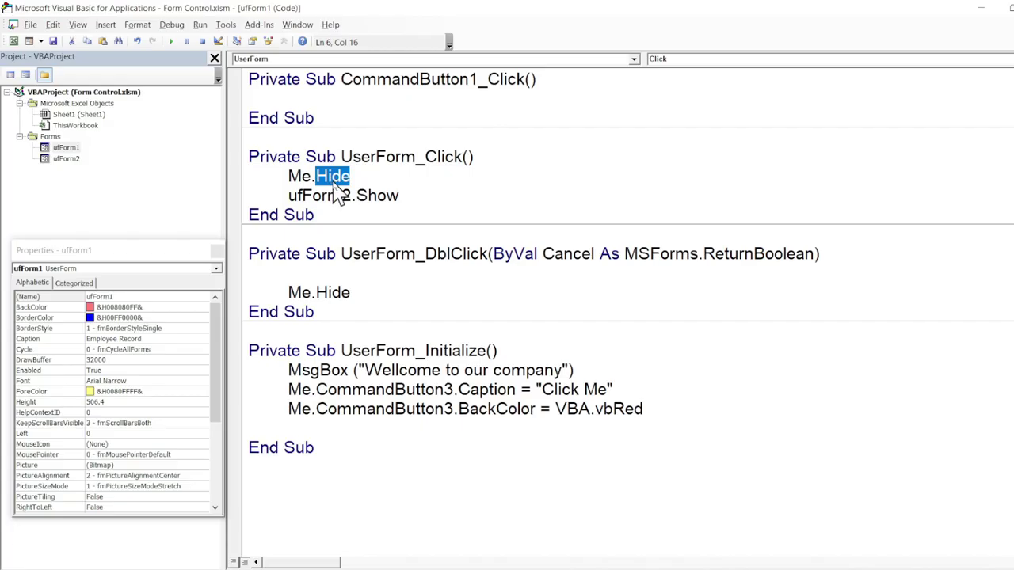
double_click(377, 197)
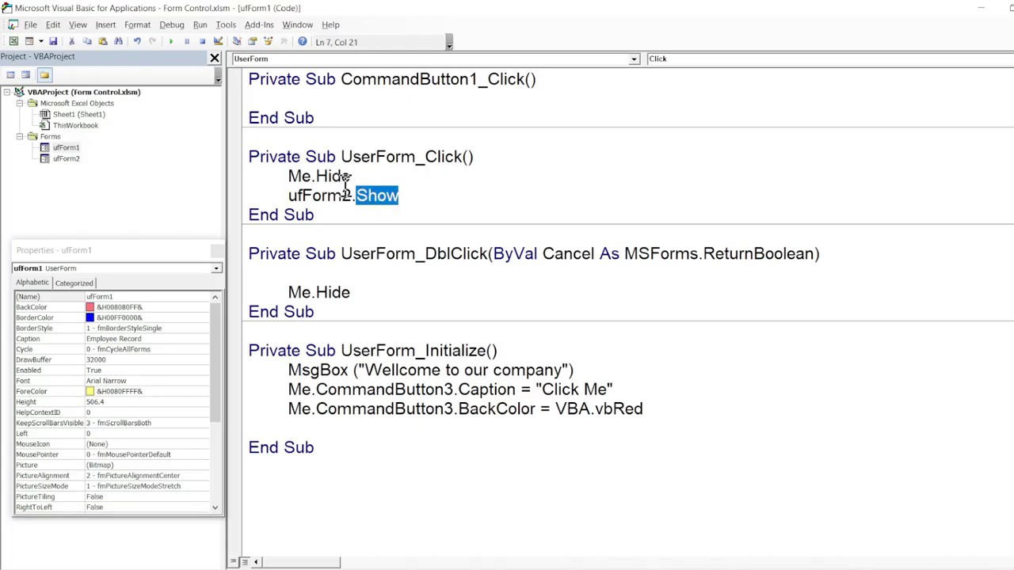
double_click(333, 179)
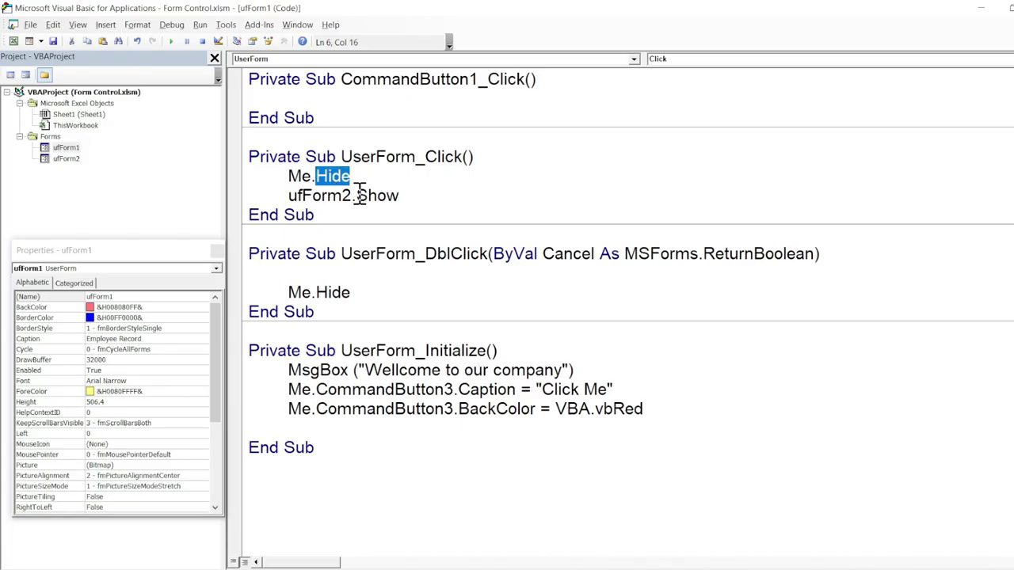
double_click(376, 199)
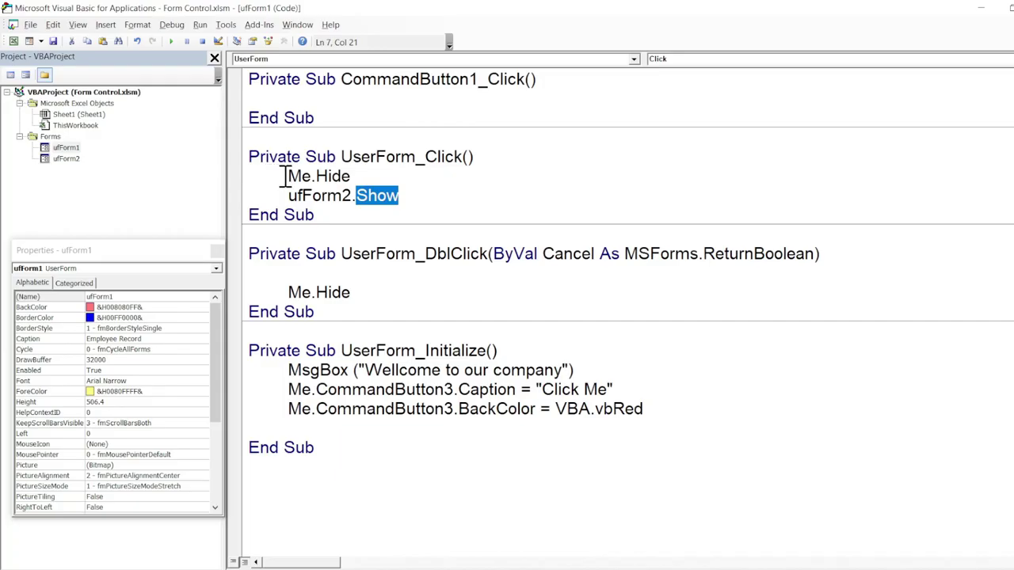
double_click(72, 159)
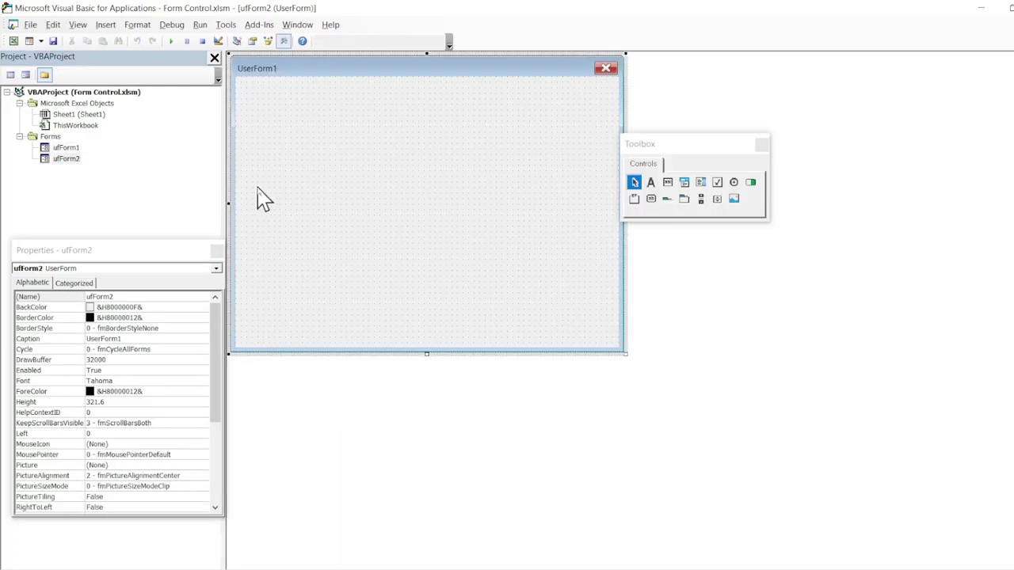
Give ufForm2 a UserForm_Click routine with Me.Hide and ufForm1.Show, then reopen ufForm1's design
double_click(298, 195)
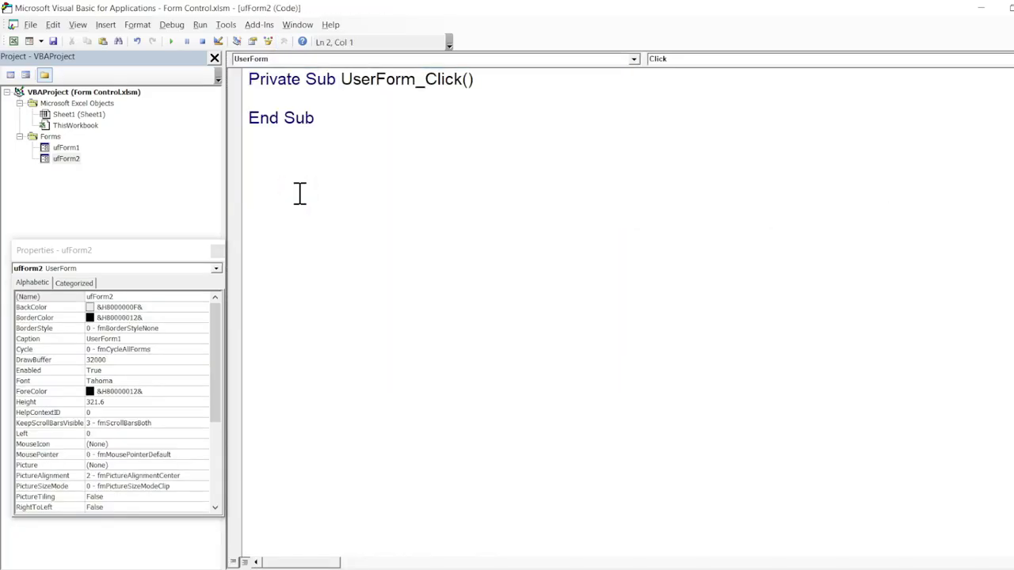
key("Tab")
key("Tab")
type("me.hid")
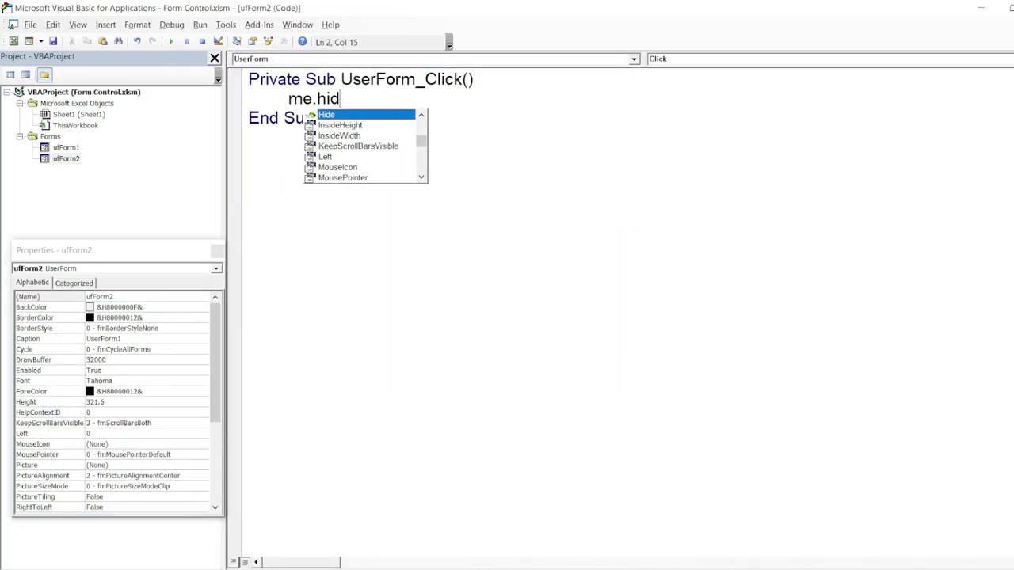
type("e")
key("Return")
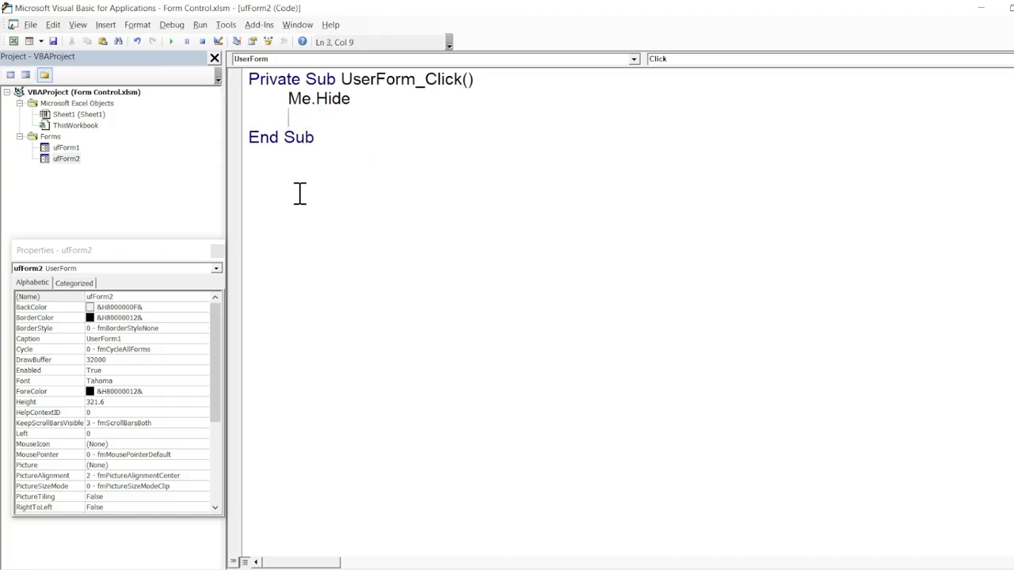
type("ufform")
type("1.sh")
key("Tab")
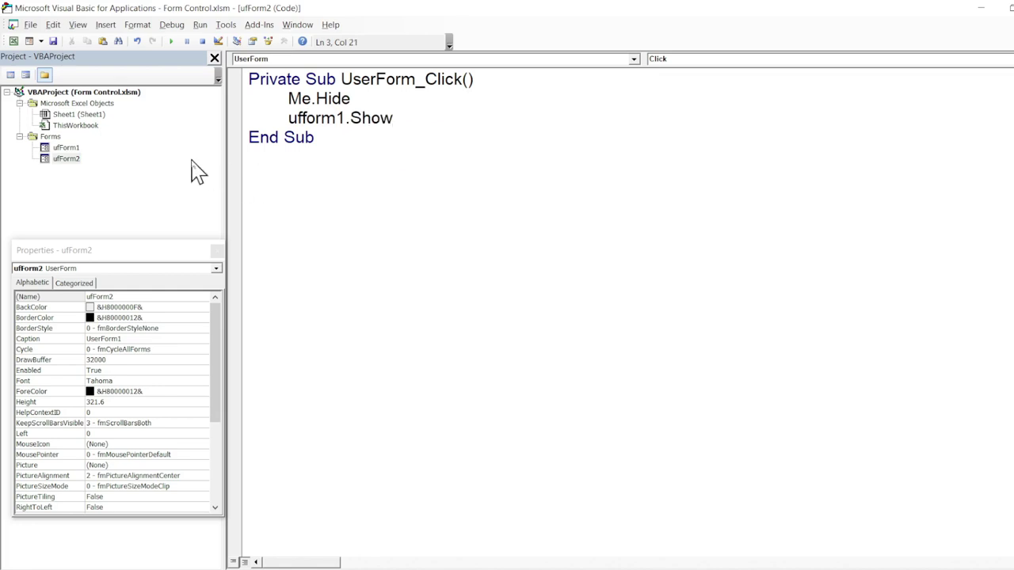
double_click(73, 148)
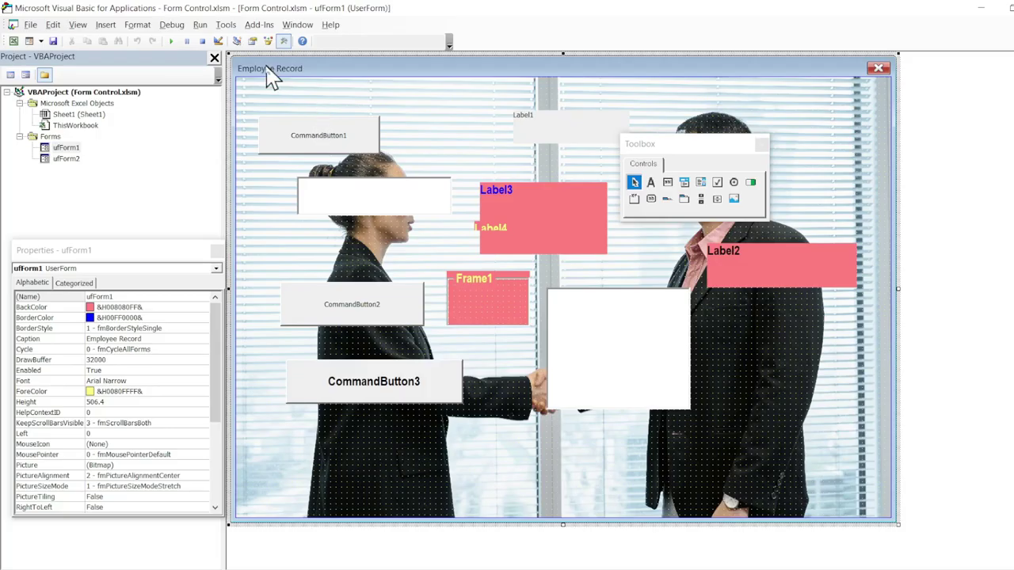
Test-run ufForm1, check that clicking it switches to the blank form, close it, and reopen the design
left_click(170, 42)
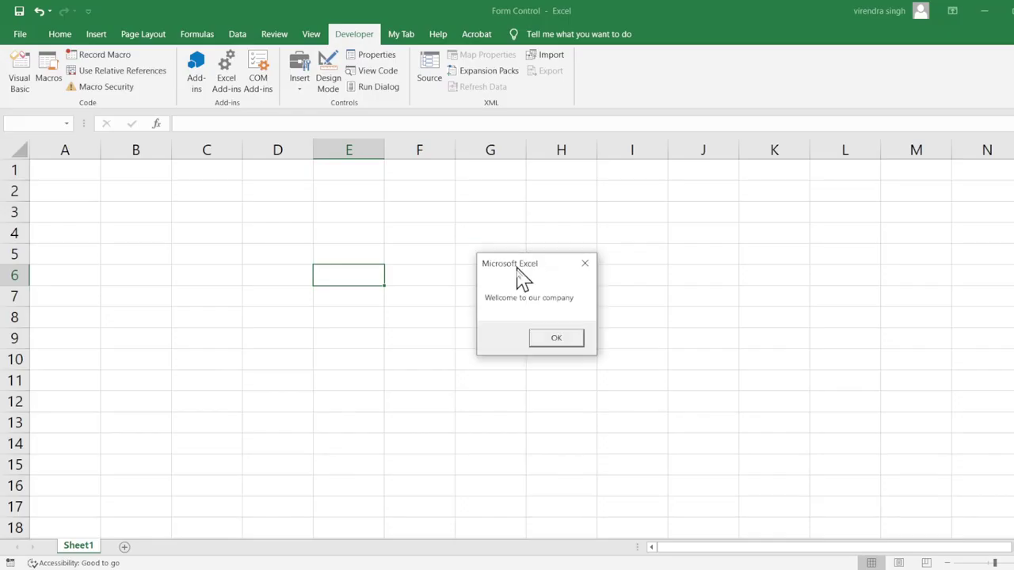
left_click(562, 339)
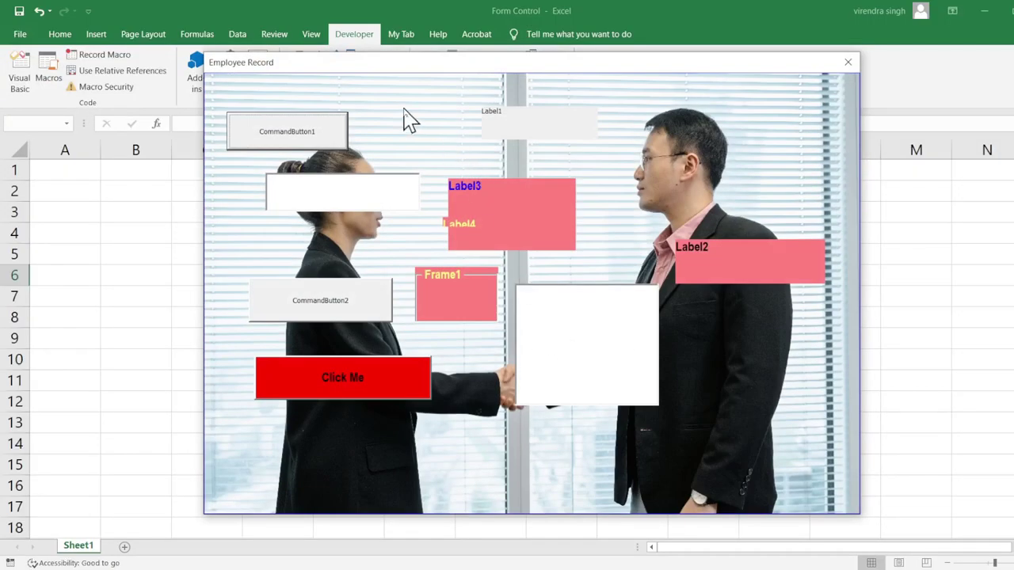
left_click_drag(407, 66, 433, 88)
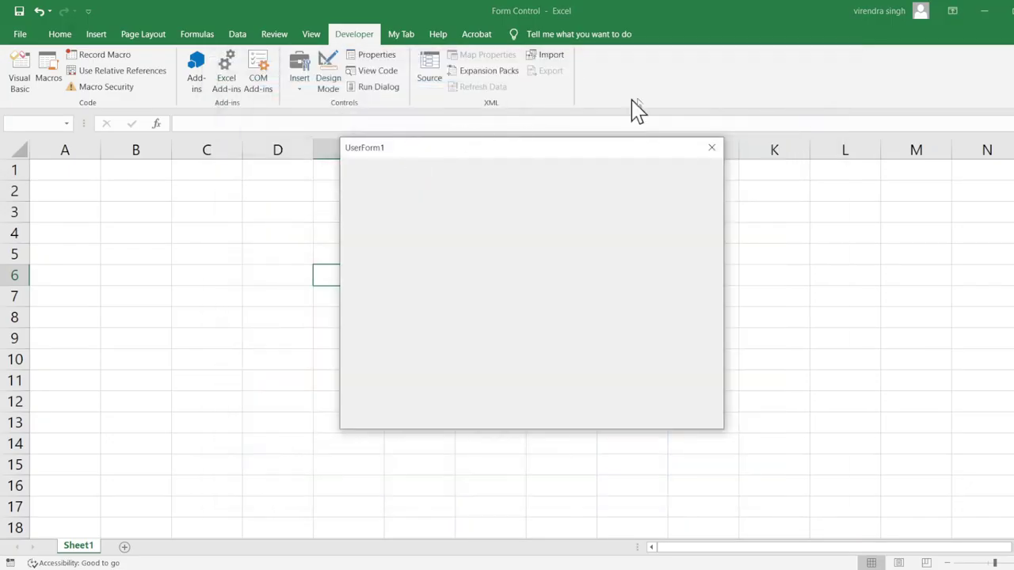
left_click(711, 149)
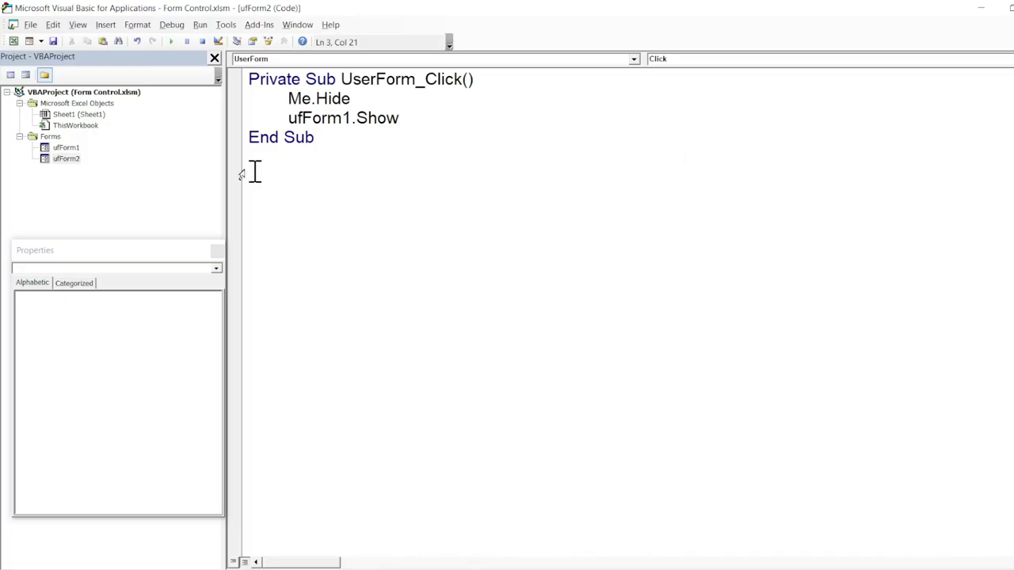
double_click(68, 148)
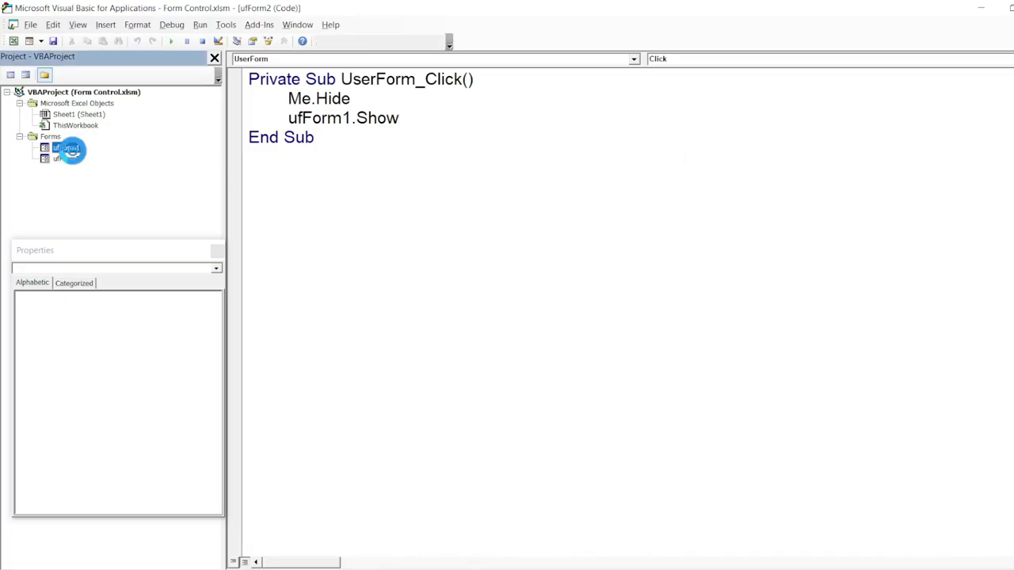